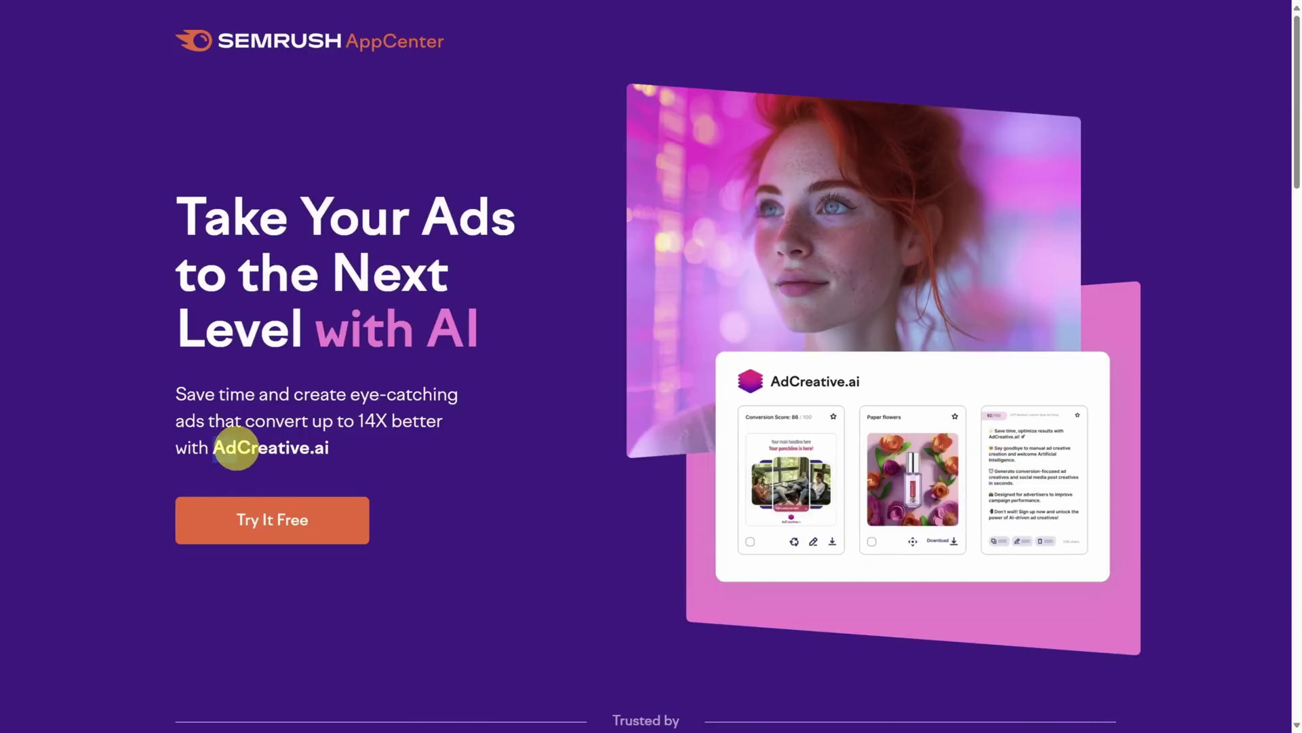
- Highlight the AdCreative.ai name in the landing-page tagline
drag(236, 449, 339, 451)
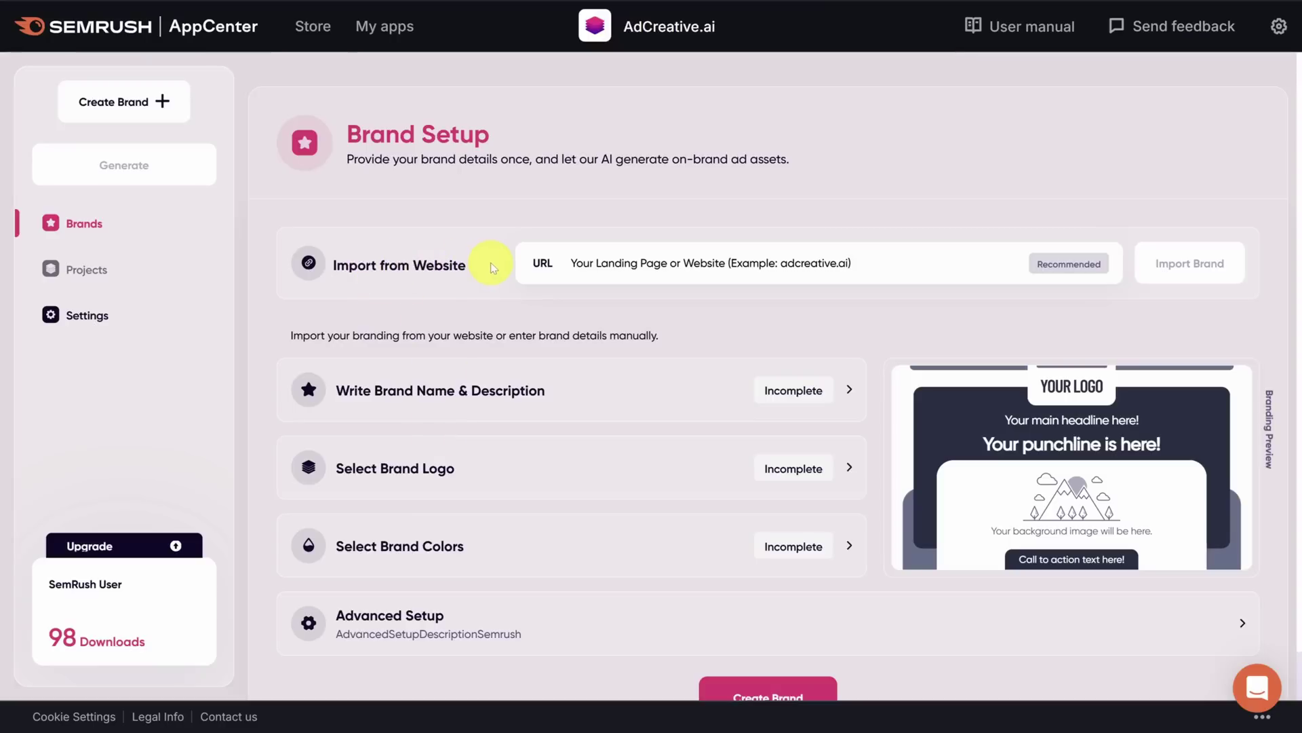
click(580, 264)
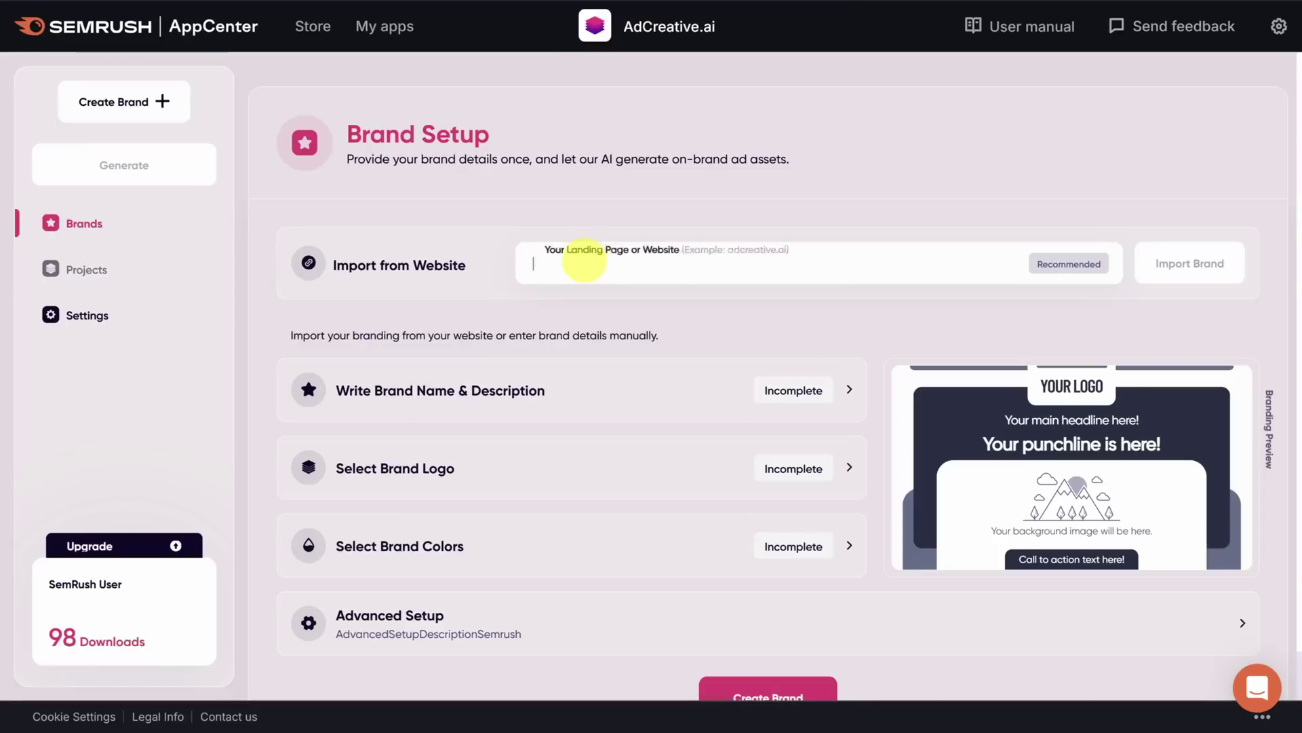
text(https://www.kevincookiecompany.com/)
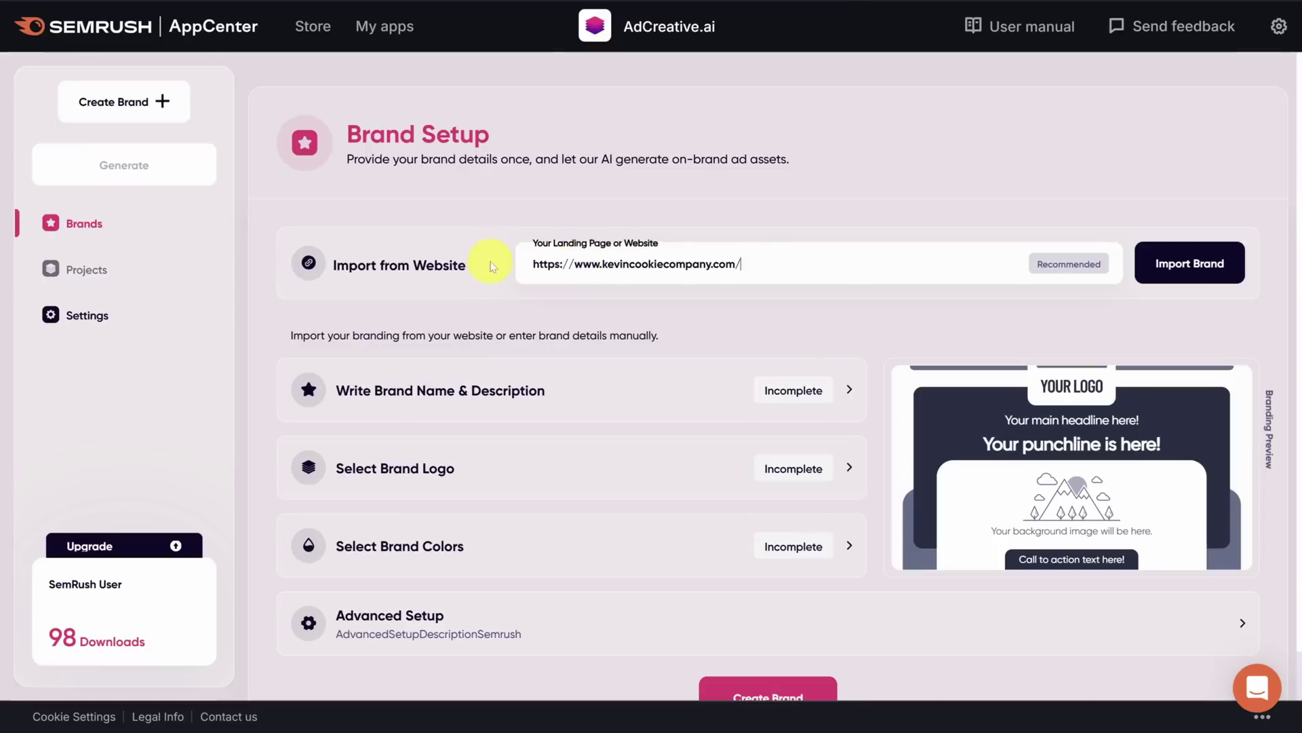
key(Return)
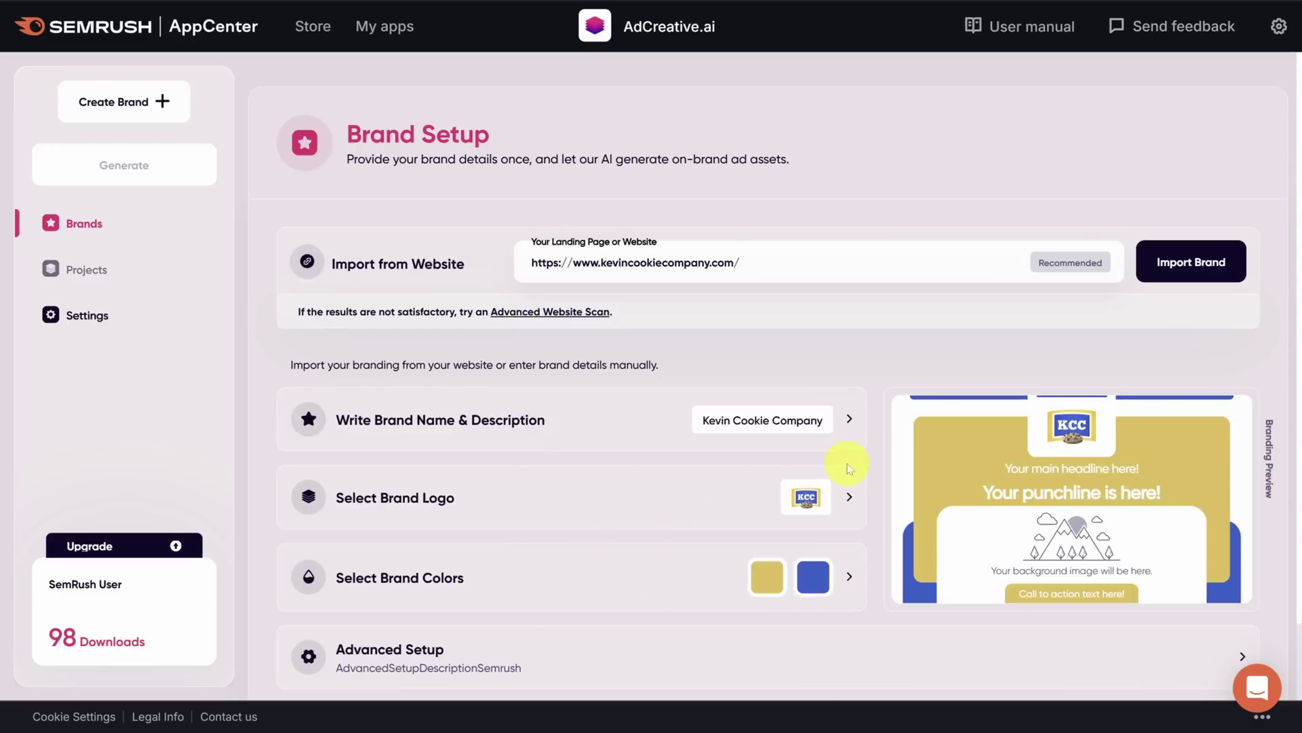
- Expand the Brand Name & Description section and look over its fields
click(849, 422)
scroll(868, 424, down, 1)
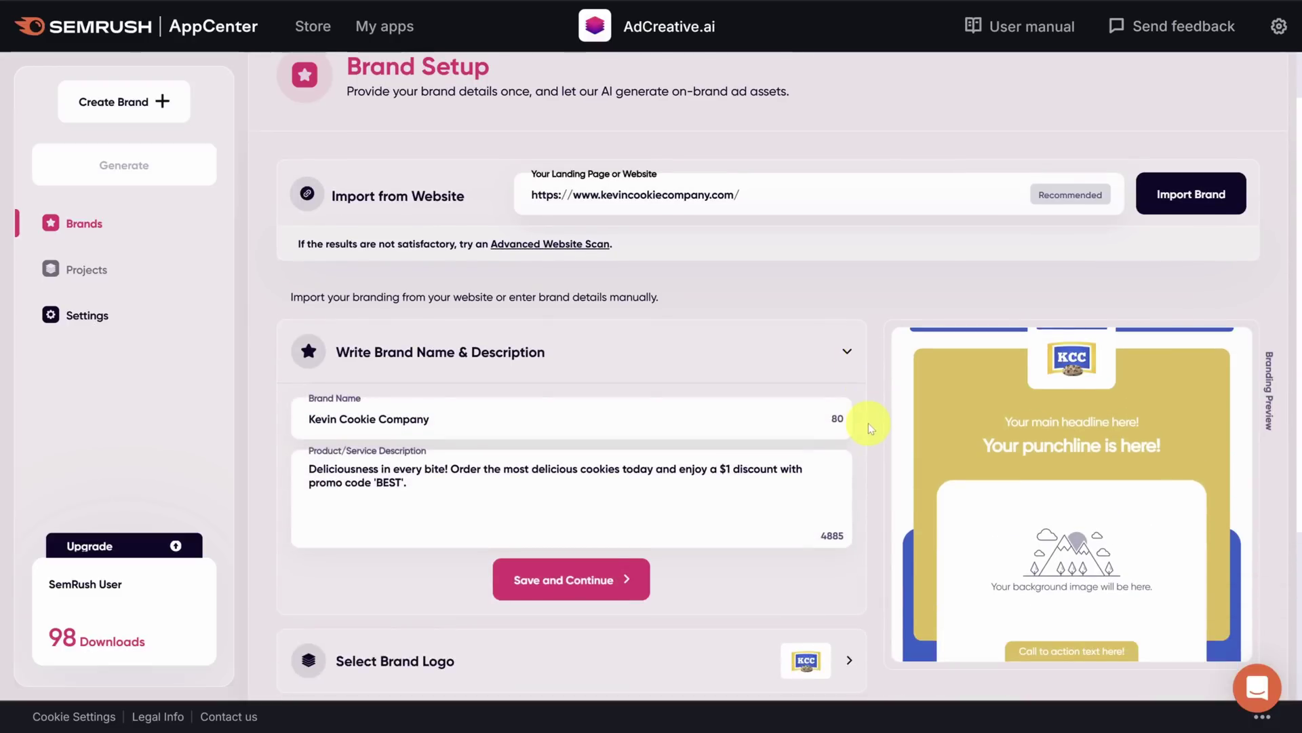
scroll(868, 422, down, 2)
scroll(869, 433, down, 1)
scroll(869, 433, up, 1)
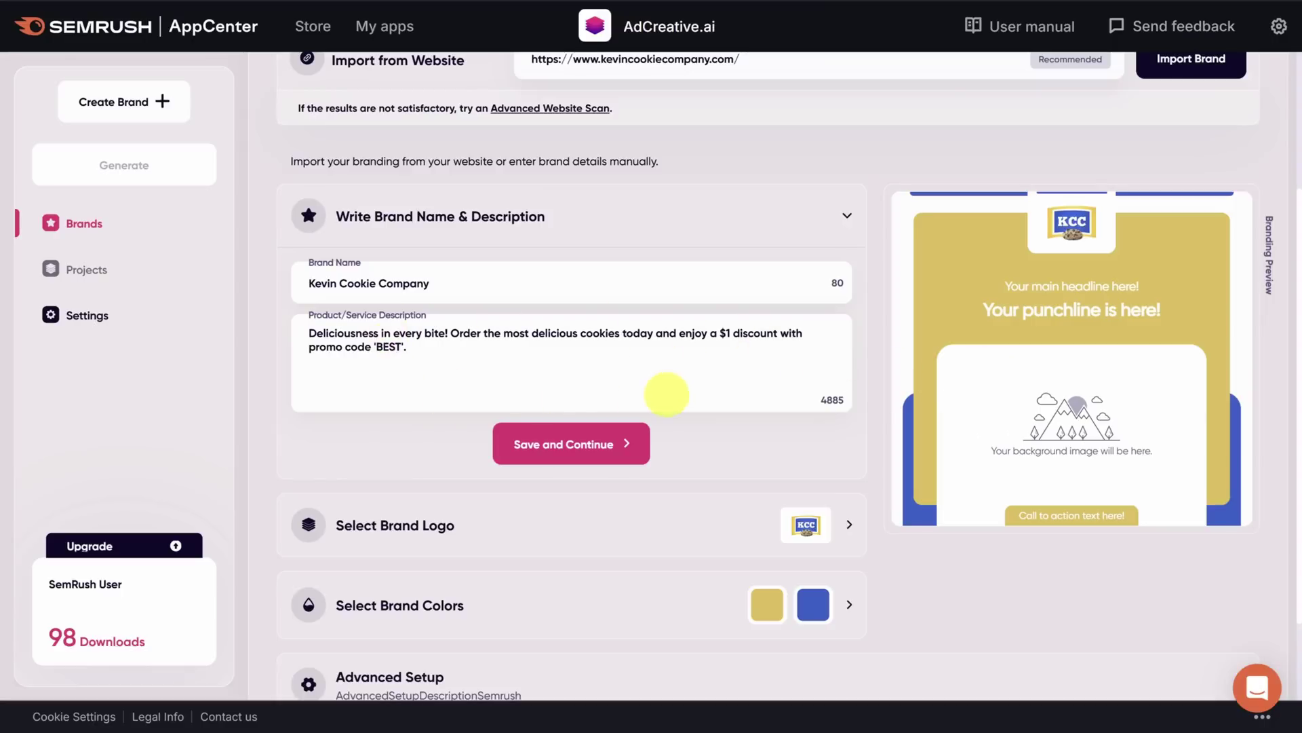
- Append the website's cookie-ingredients paragraph to the Product/Service Description
key(ctrl+Tab)
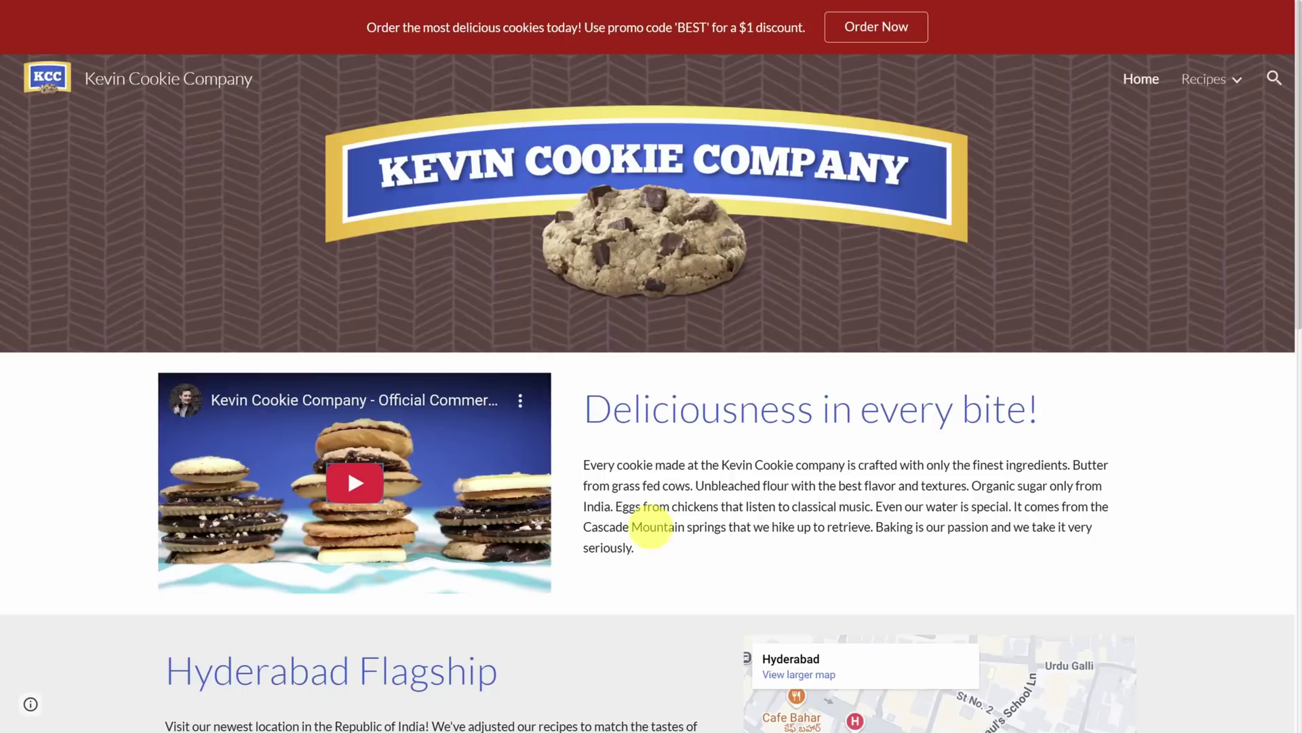
drag(638, 549, 574, 477)
key(ctrl+c)
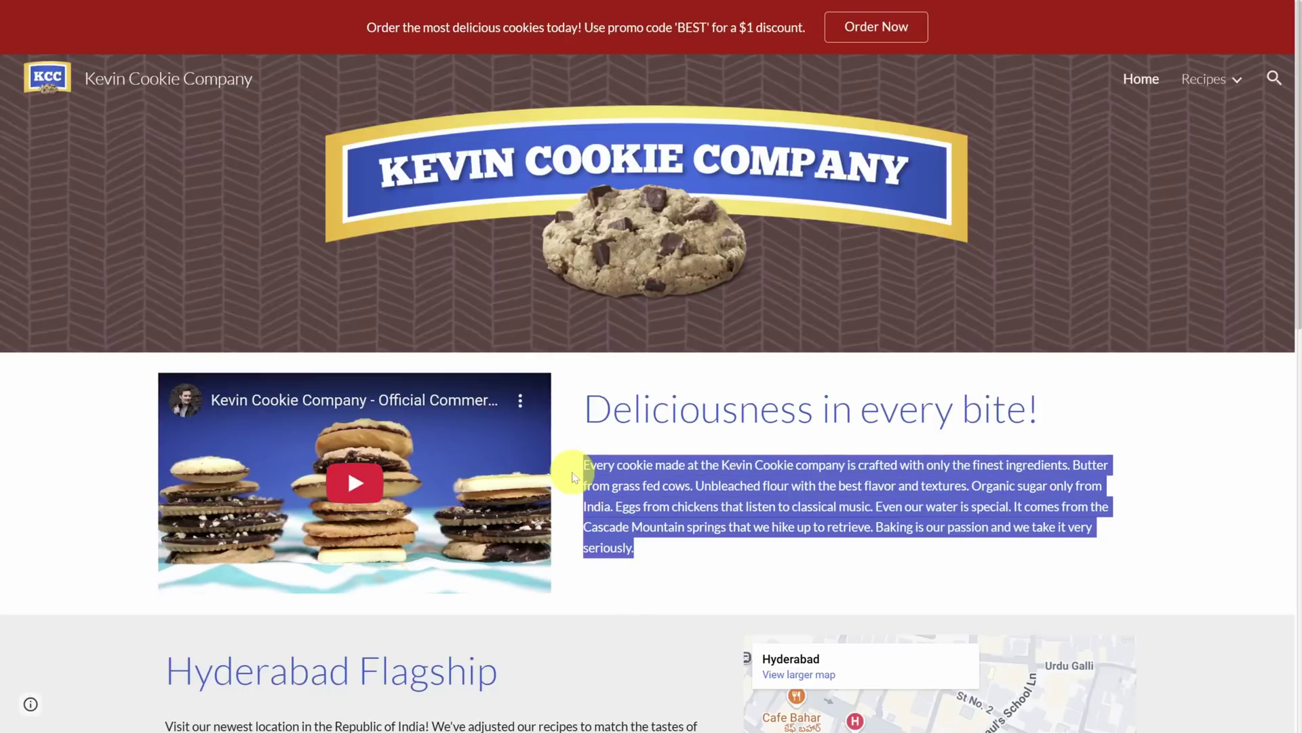
key(ctrl+shift+Tab)
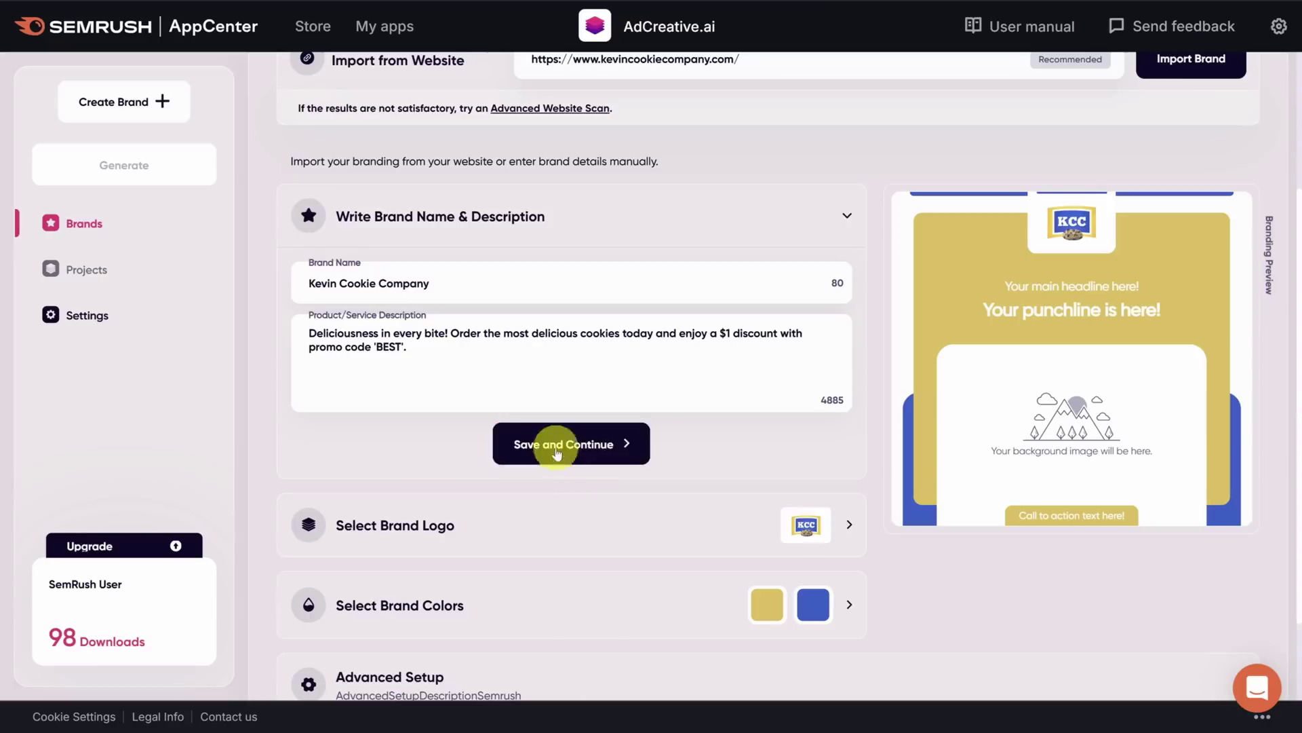
key(Return)
key(Return)
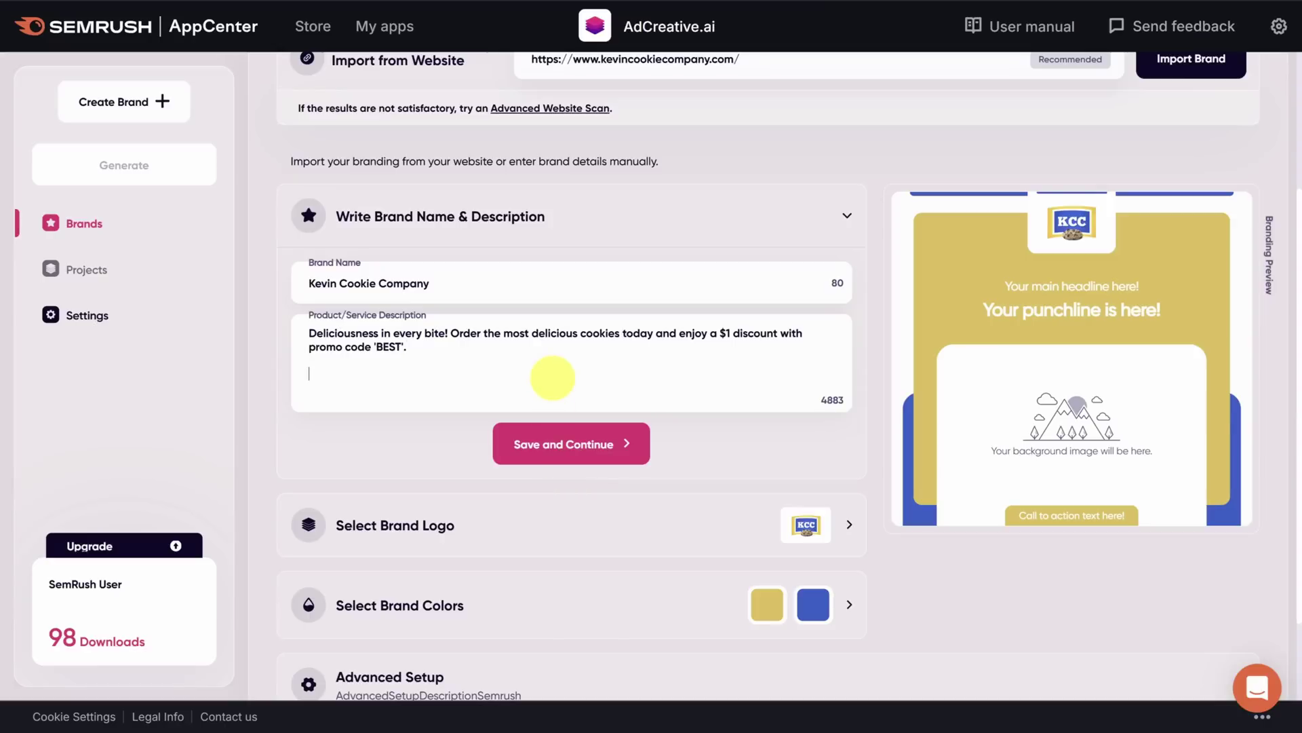
key(ctrl+v)
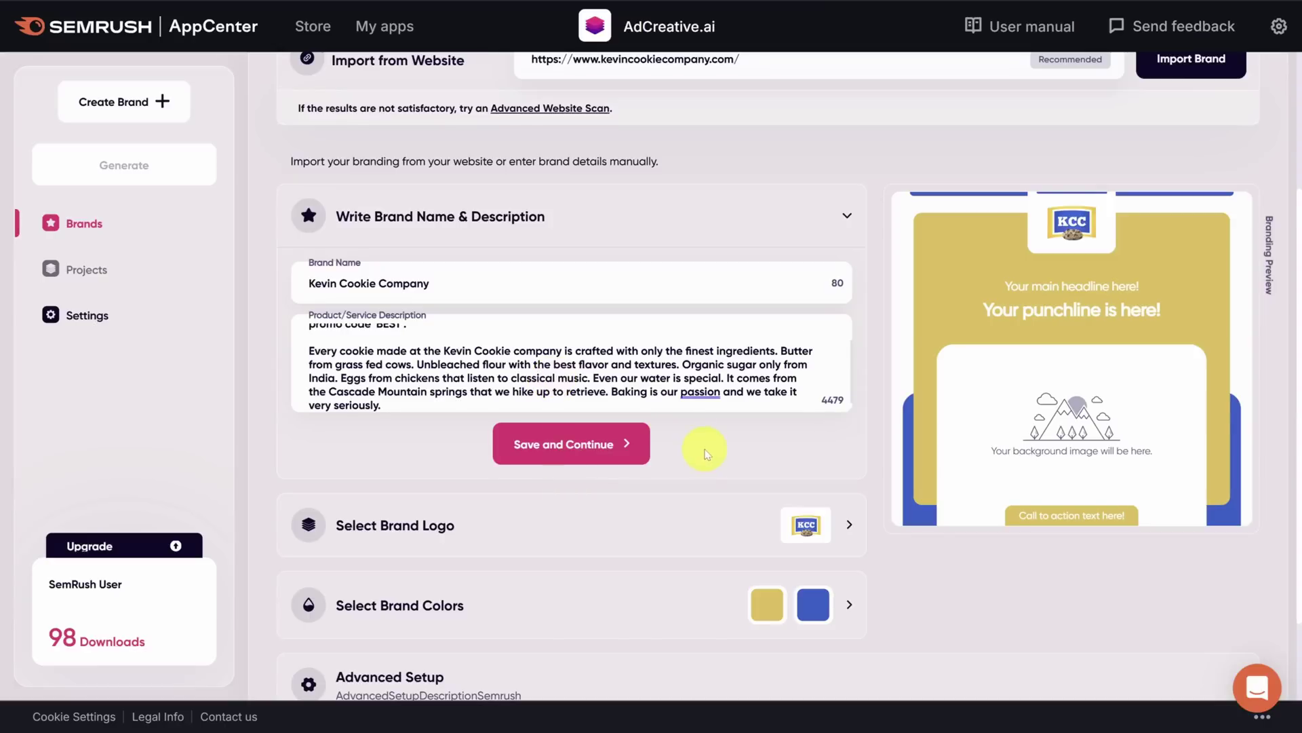
scroll(705, 448, down, 3)
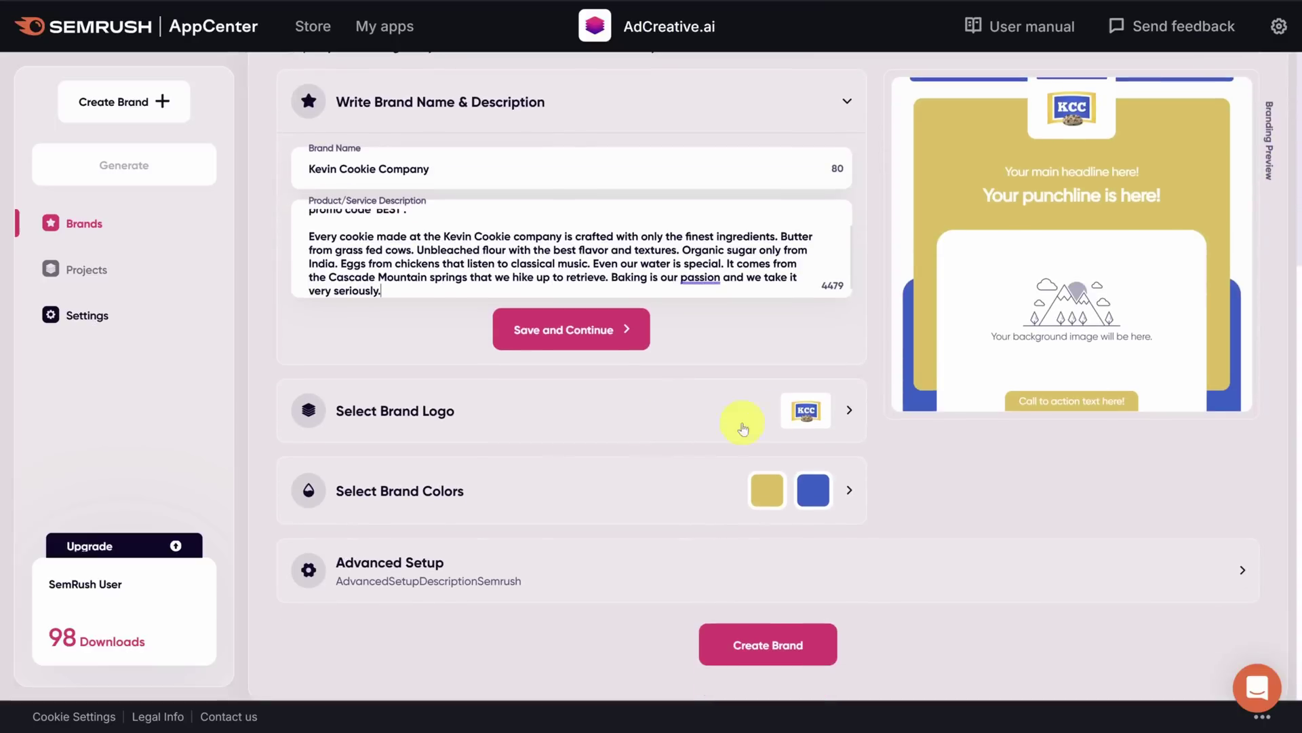
- Expand the brand logo and brand colour sections to check them
click(838, 410)
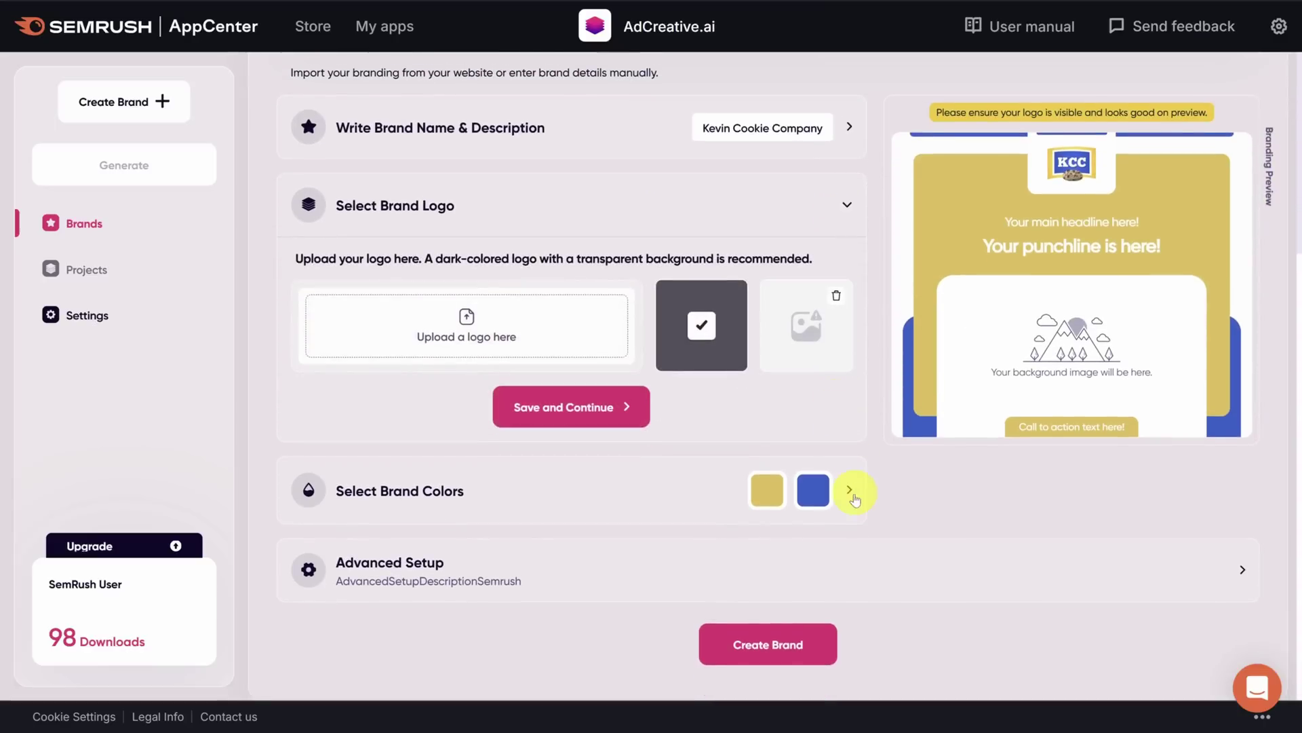
click(852, 493)
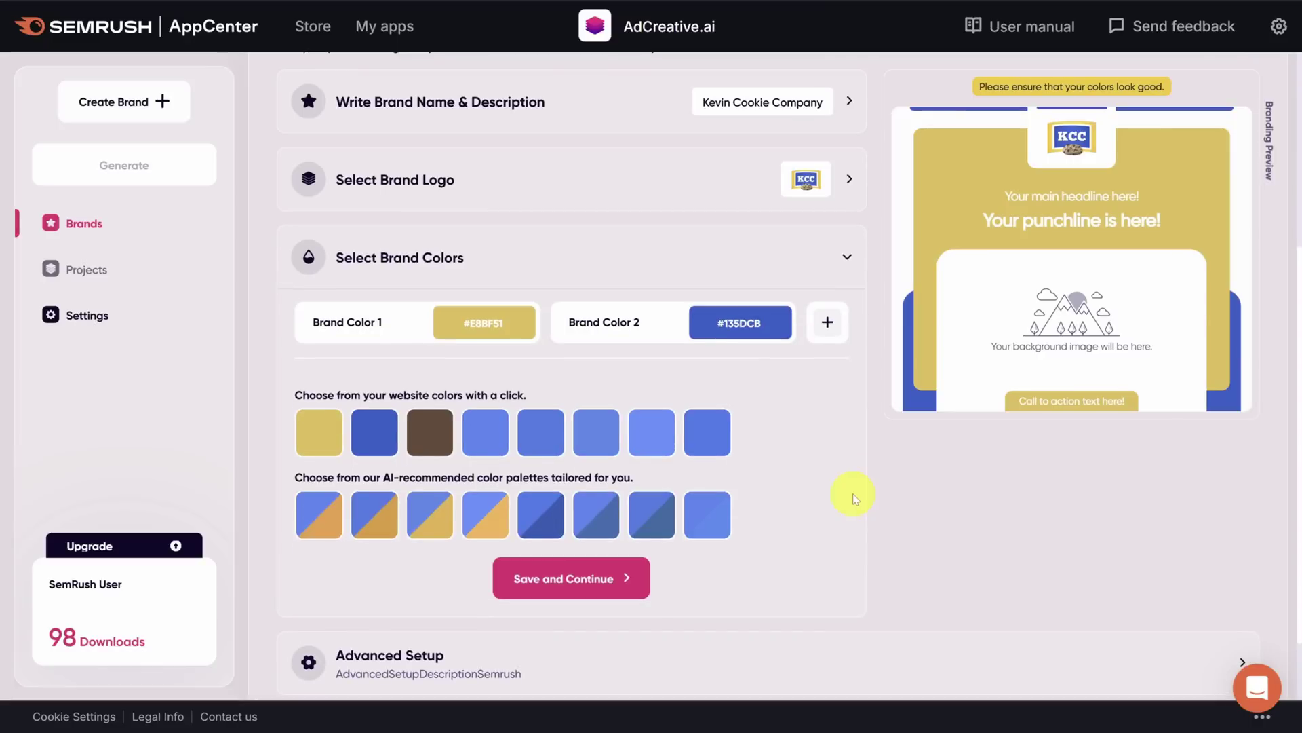
scroll(801, 371, down, 2)
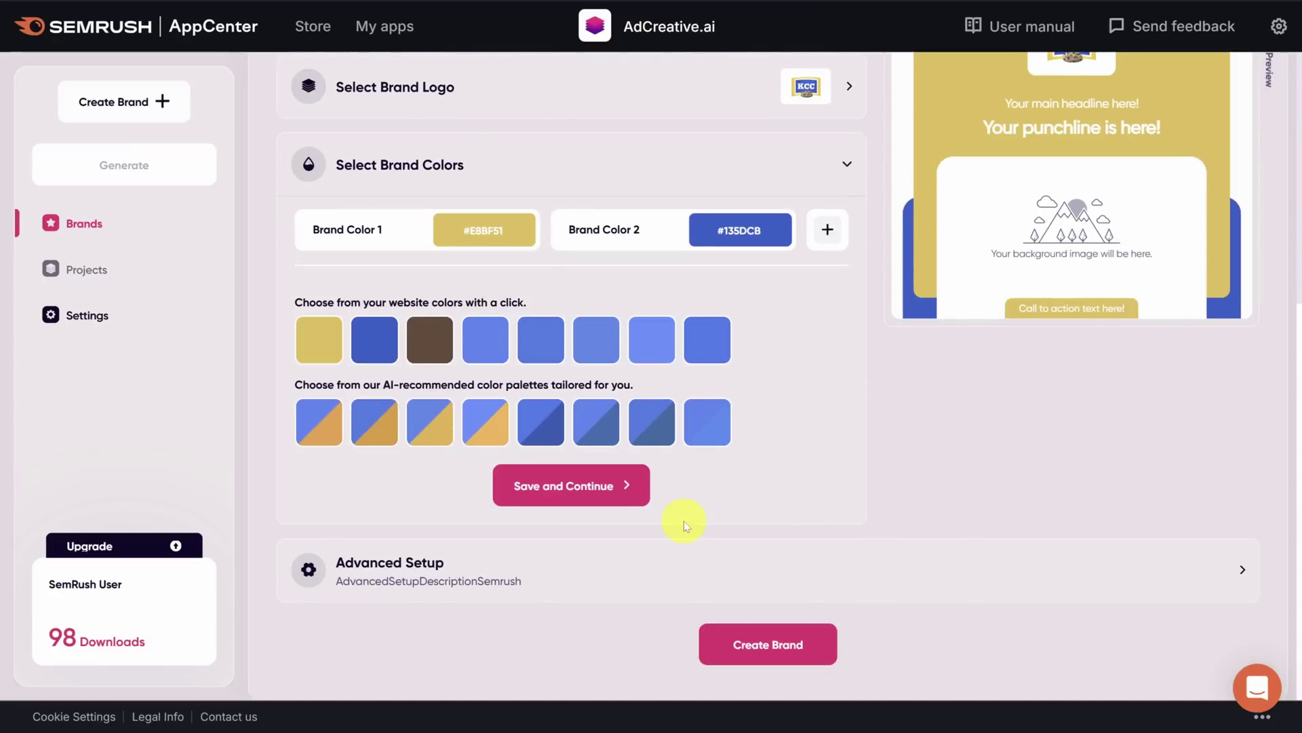
- Review the advanced font options, keep the default font, and create the Kevin Cookie Company brand
click(387, 582)
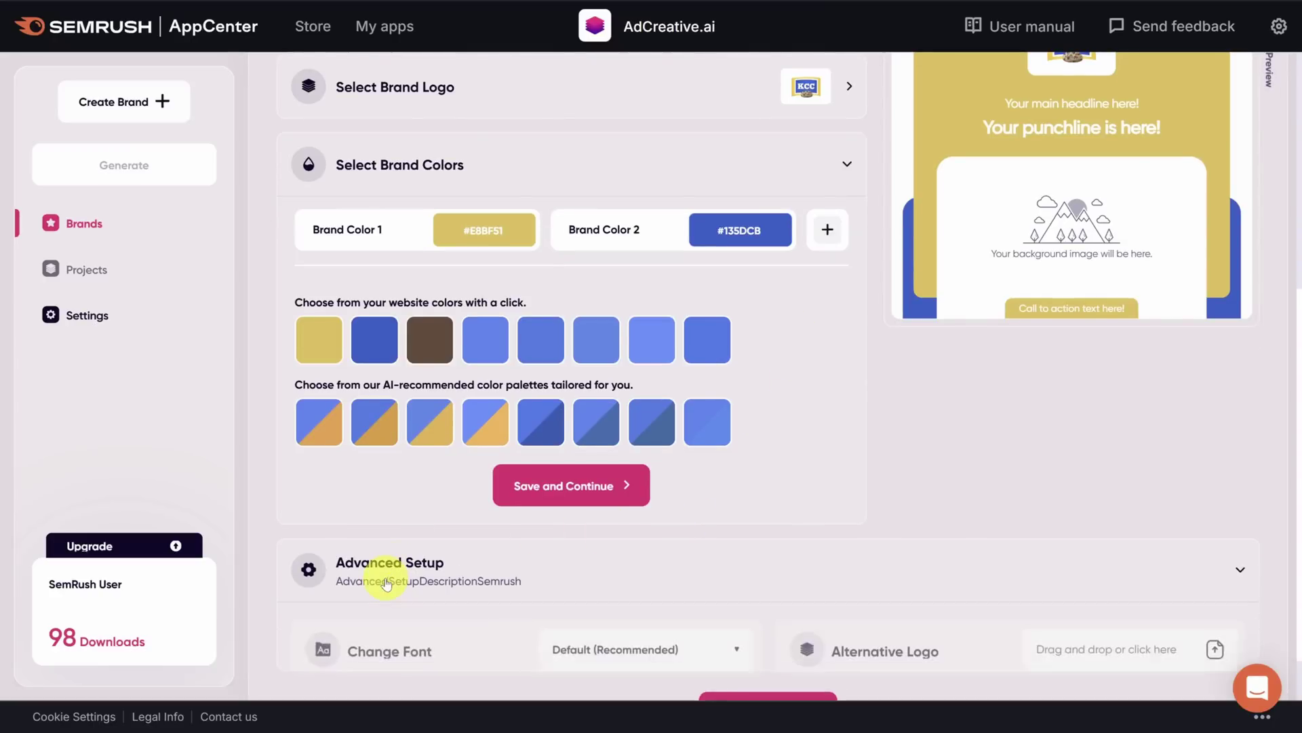
scroll(434, 575, down, 2)
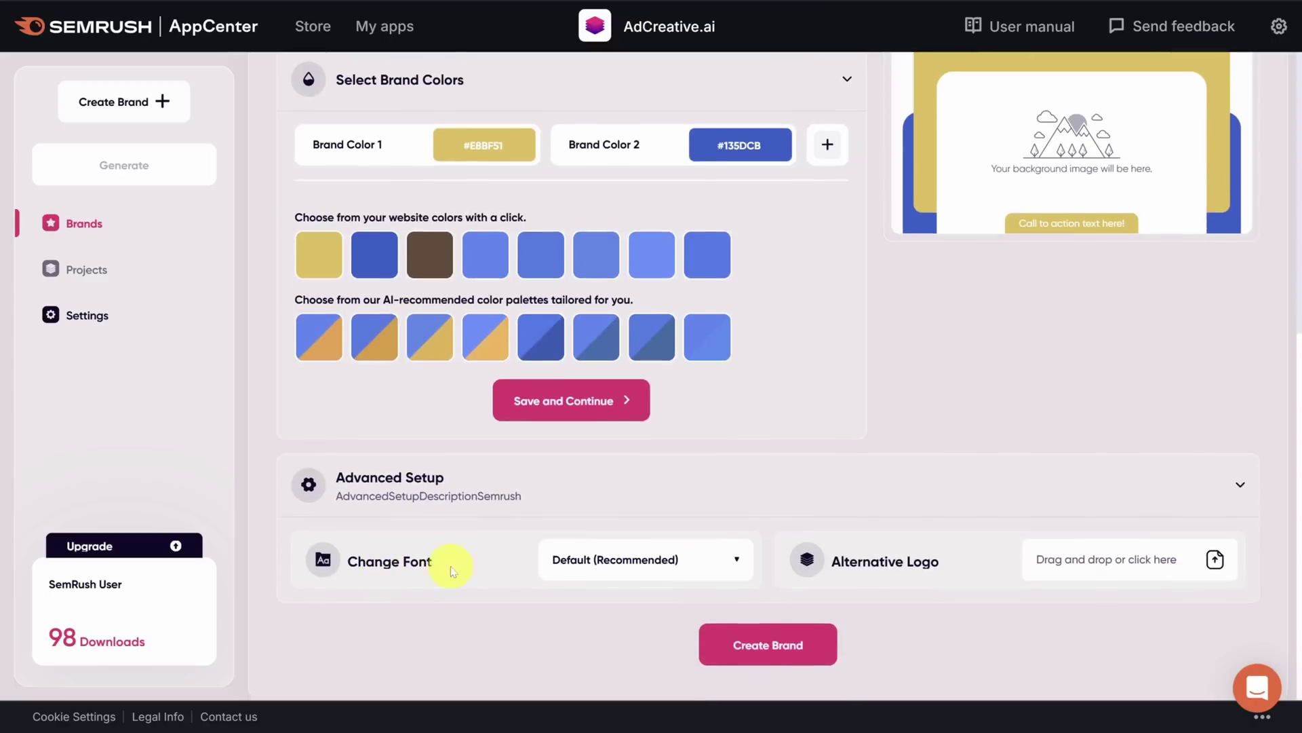
click(632, 560)
scroll(626, 559, down, 2)
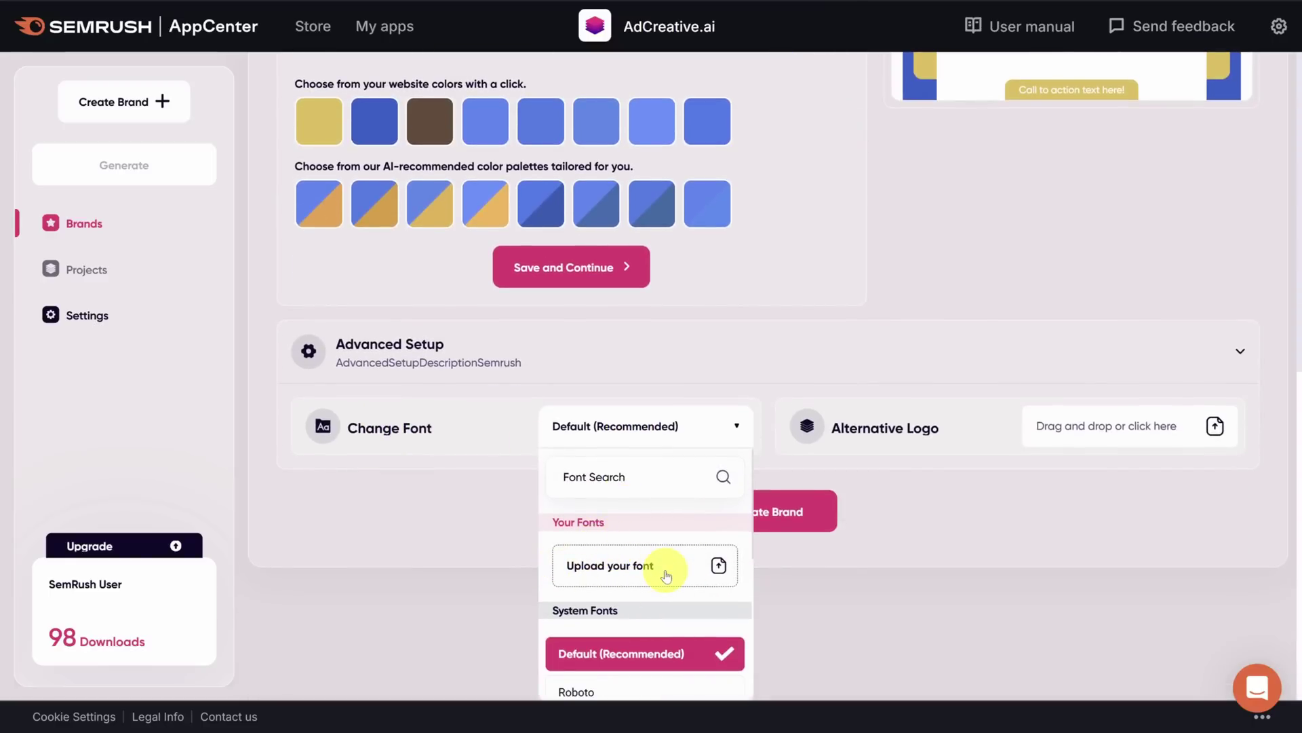
click(904, 549)
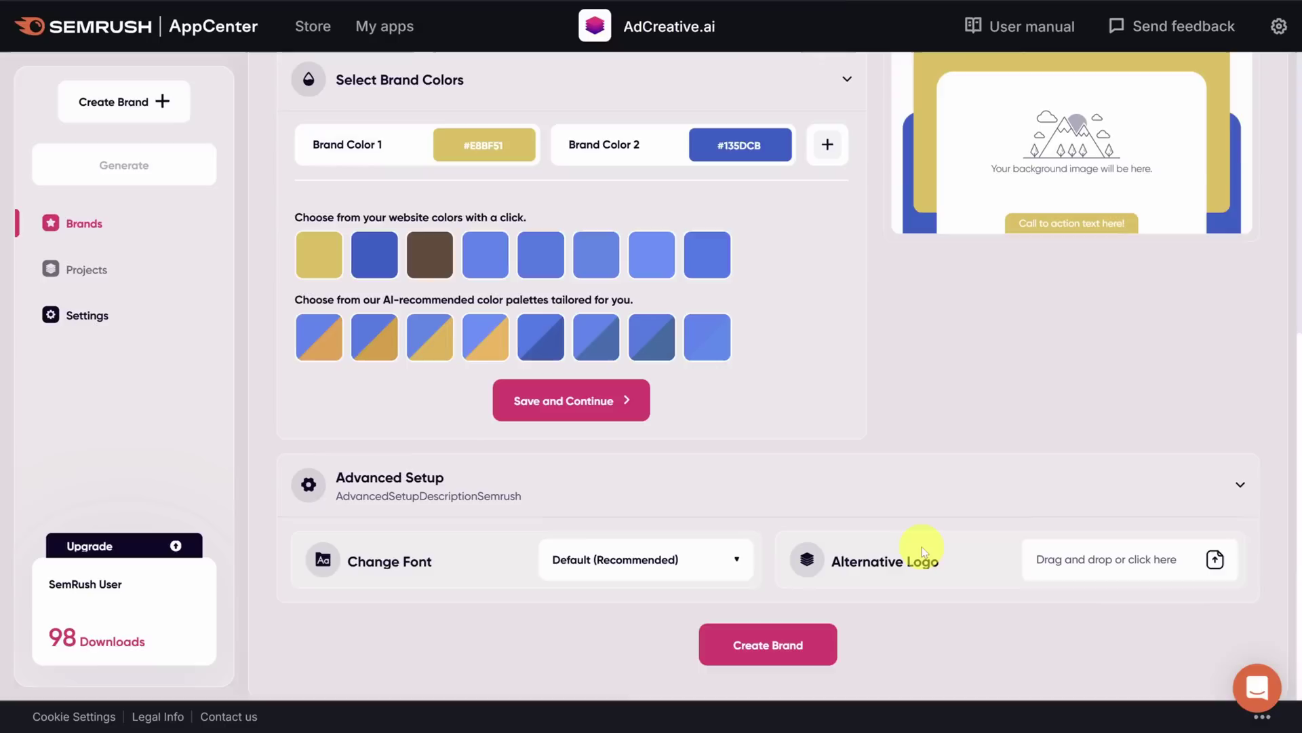
click(746, 644)
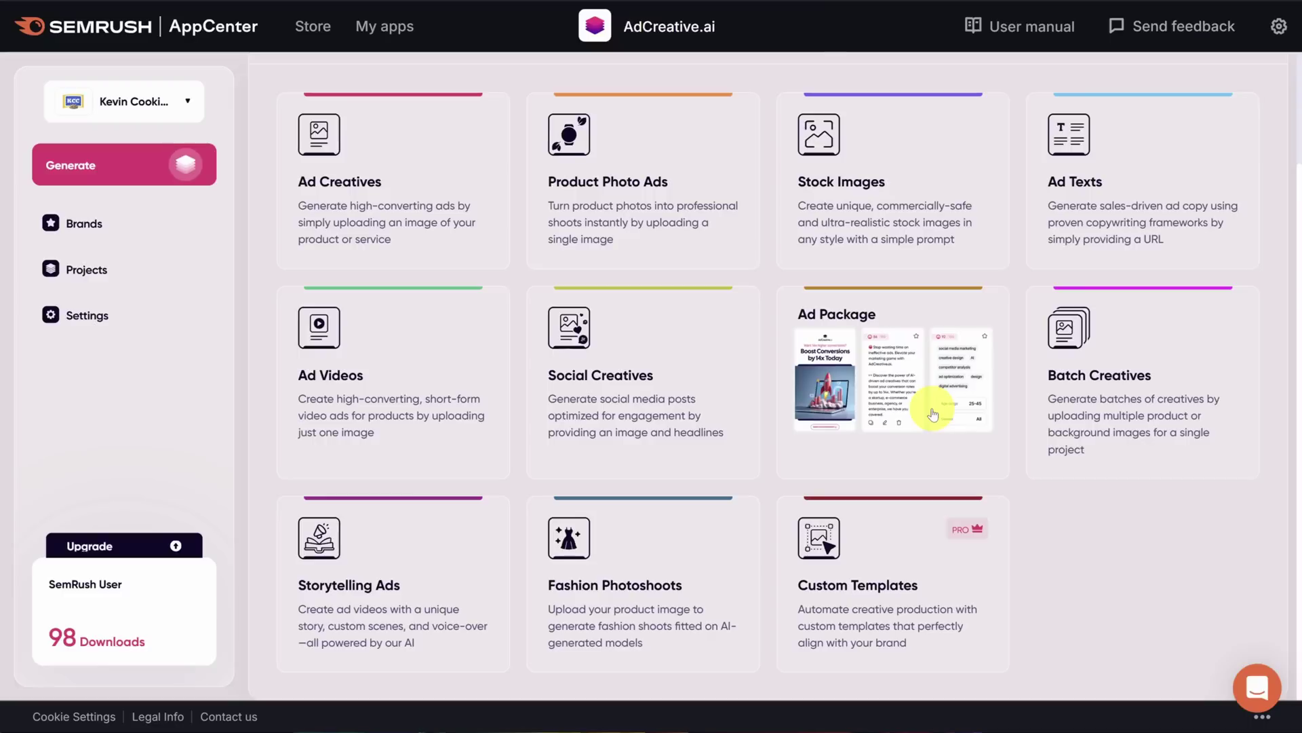
- Look over the Generate page's tool cards and start a new Ad Package project
mouse_move(380, 187)
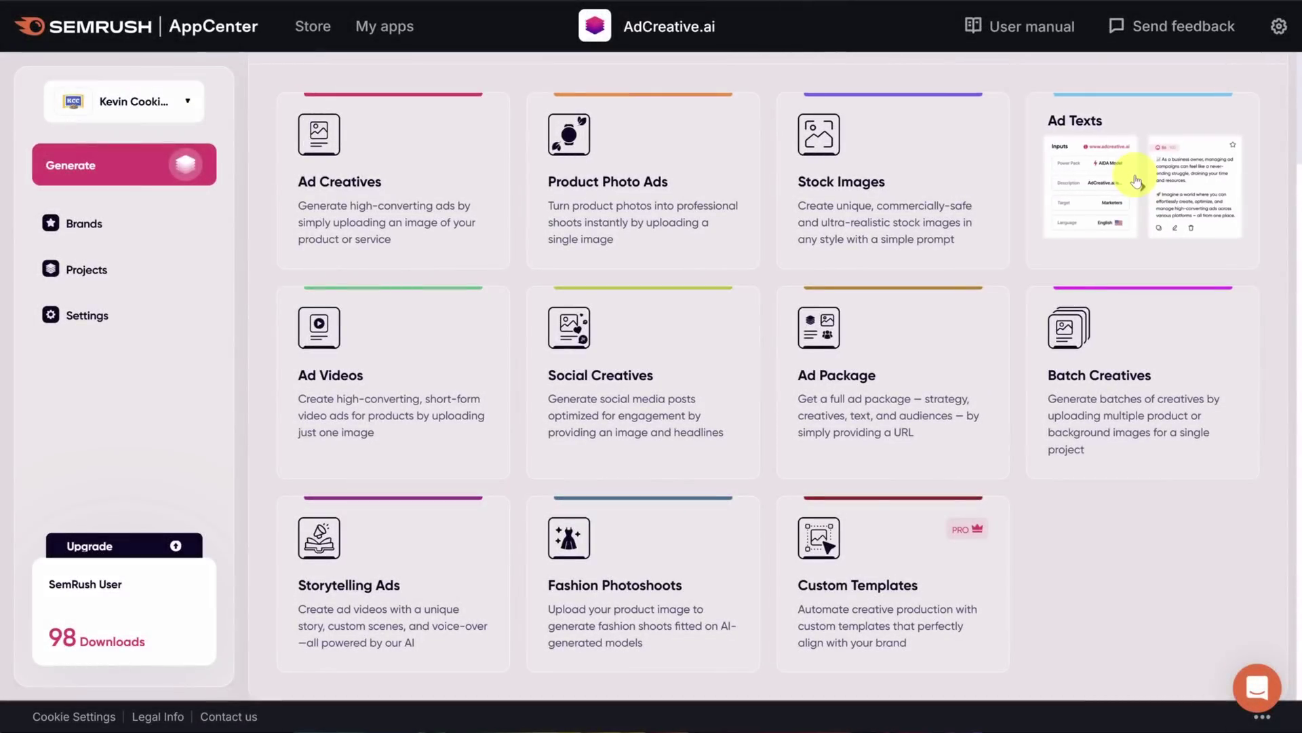
mouse_move(634, 238)
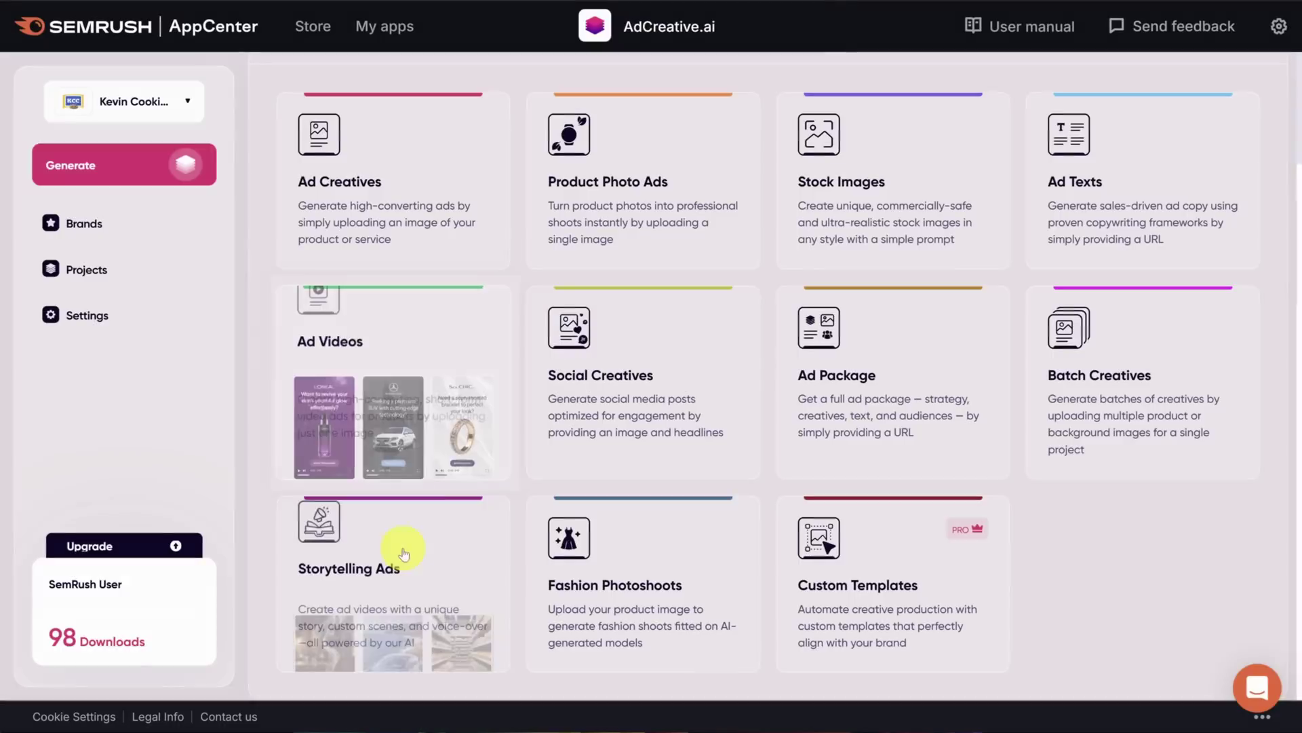
mouse_move(403, 563)
mouse_move(665, 594)
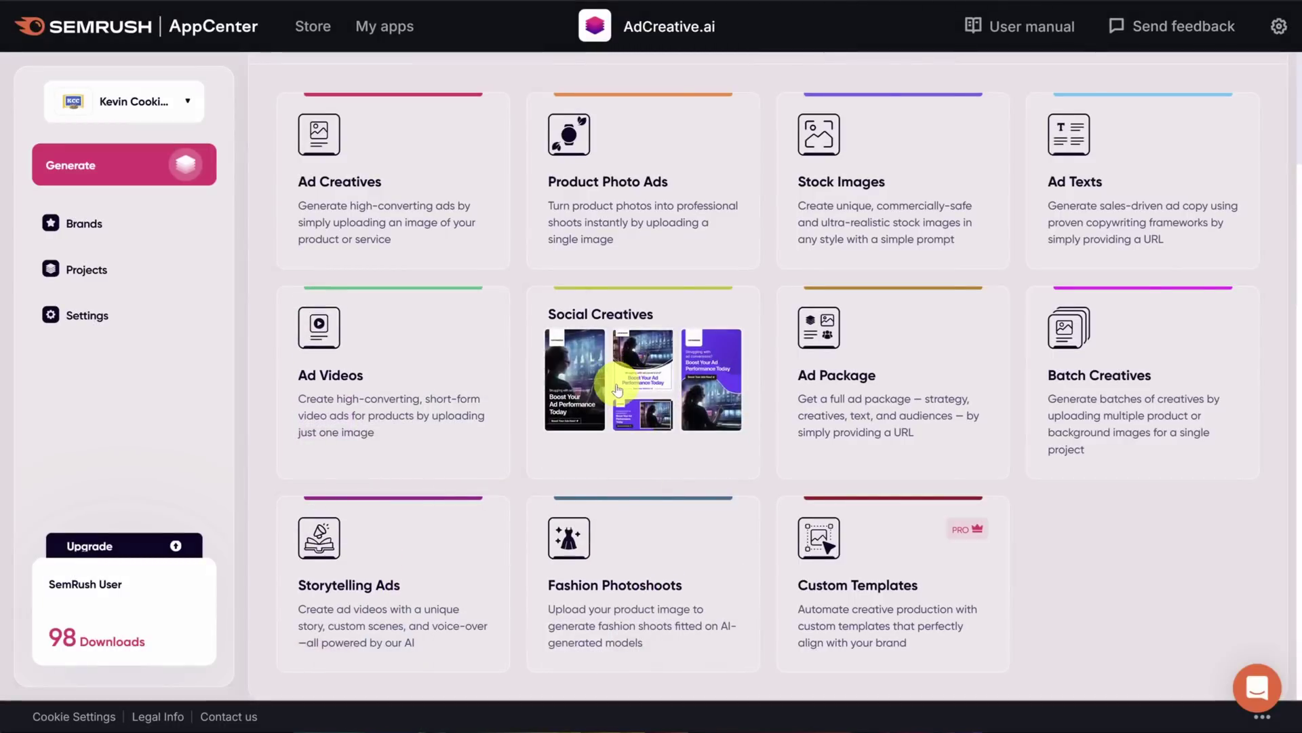
click(857, 390)
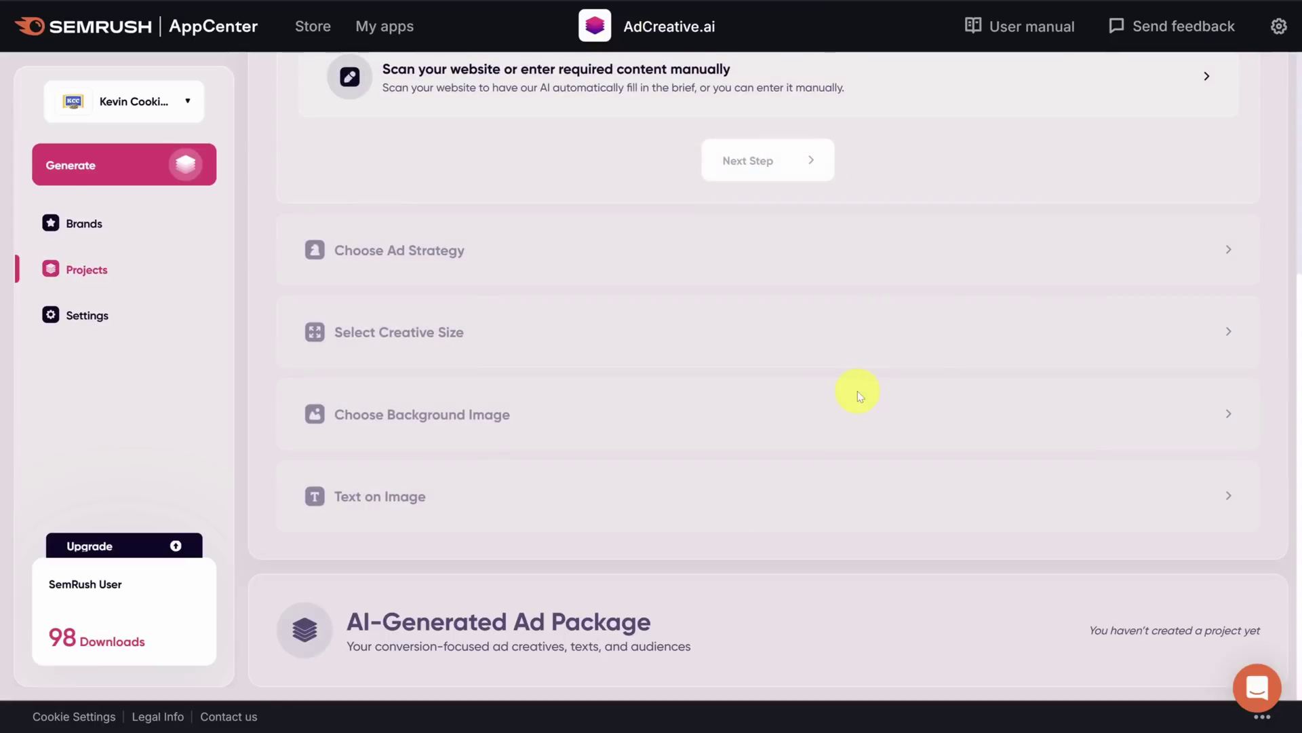
- Scan the cookie website to auto-fill the brief with Kevin Cookies, Cookie lovers and Order Now!
scroll(855, 380, up, 5)
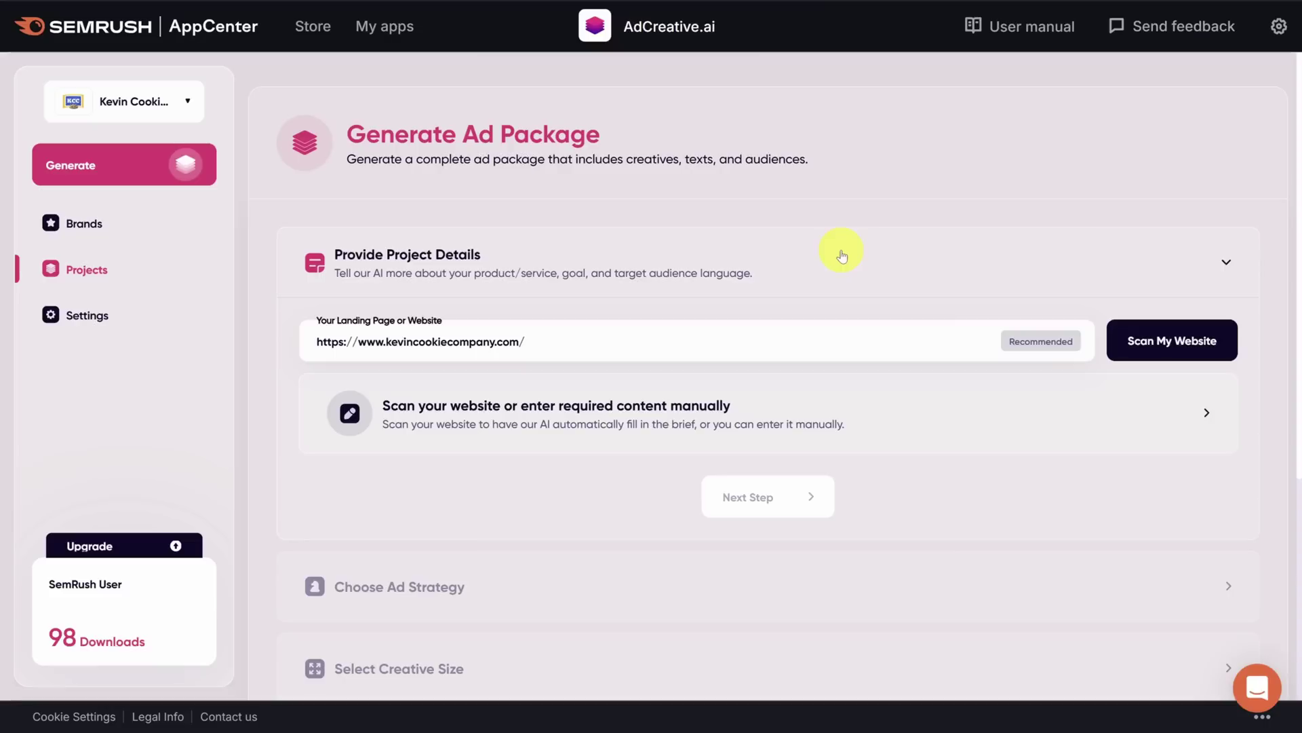
double_click(576, 273)
drag(475, 273, 560, 283)
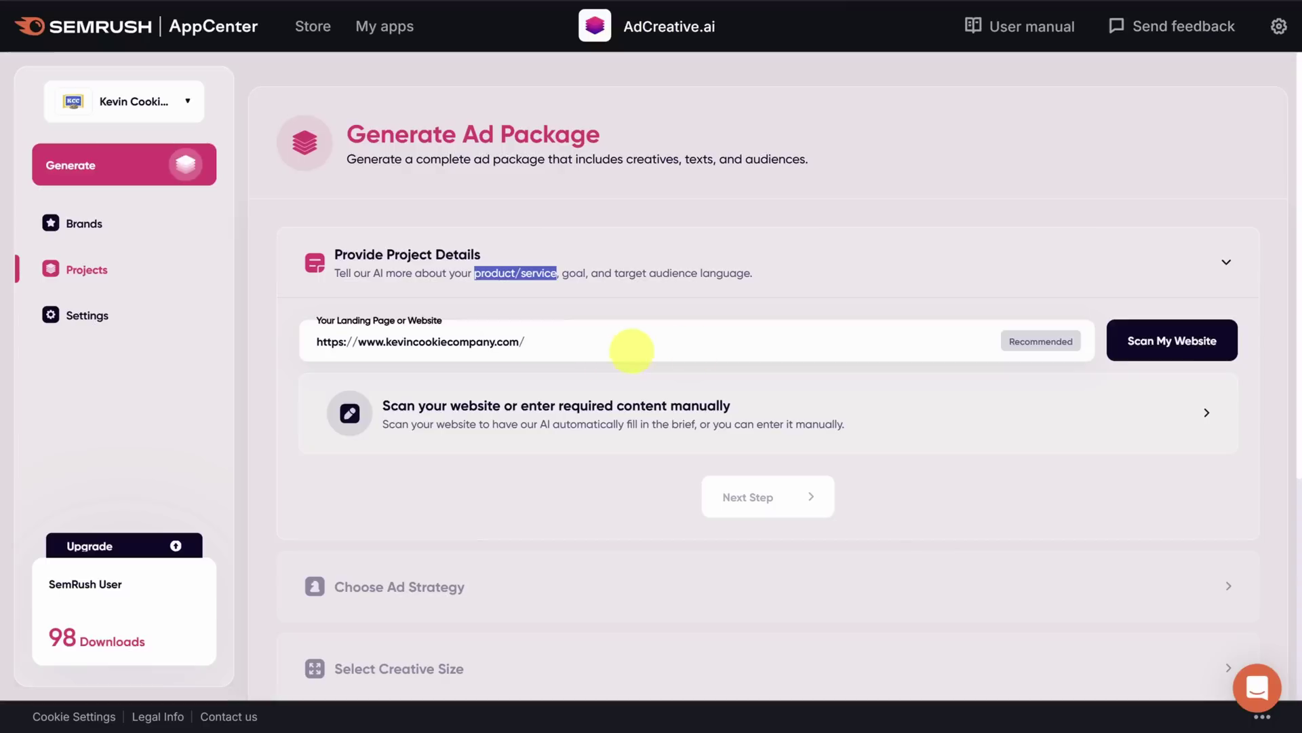
click(1144, 348)
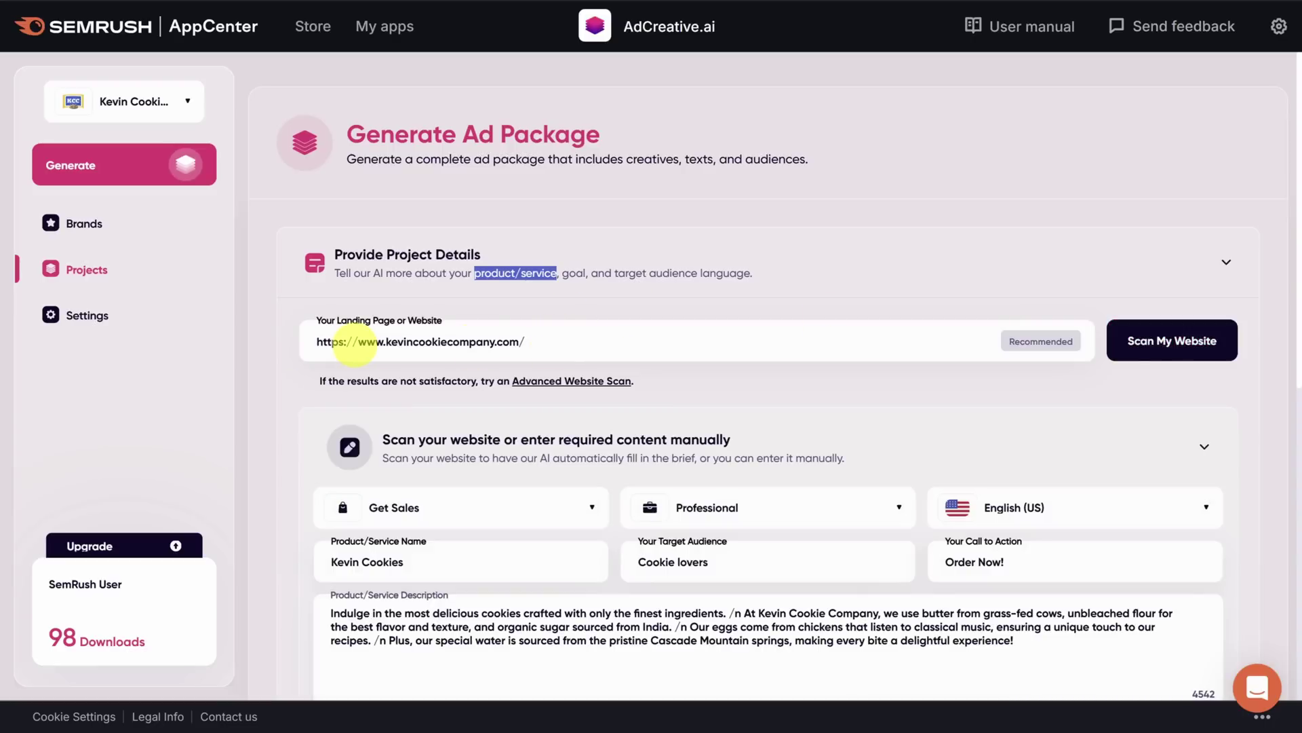
scroll(290, 360, down, 2)
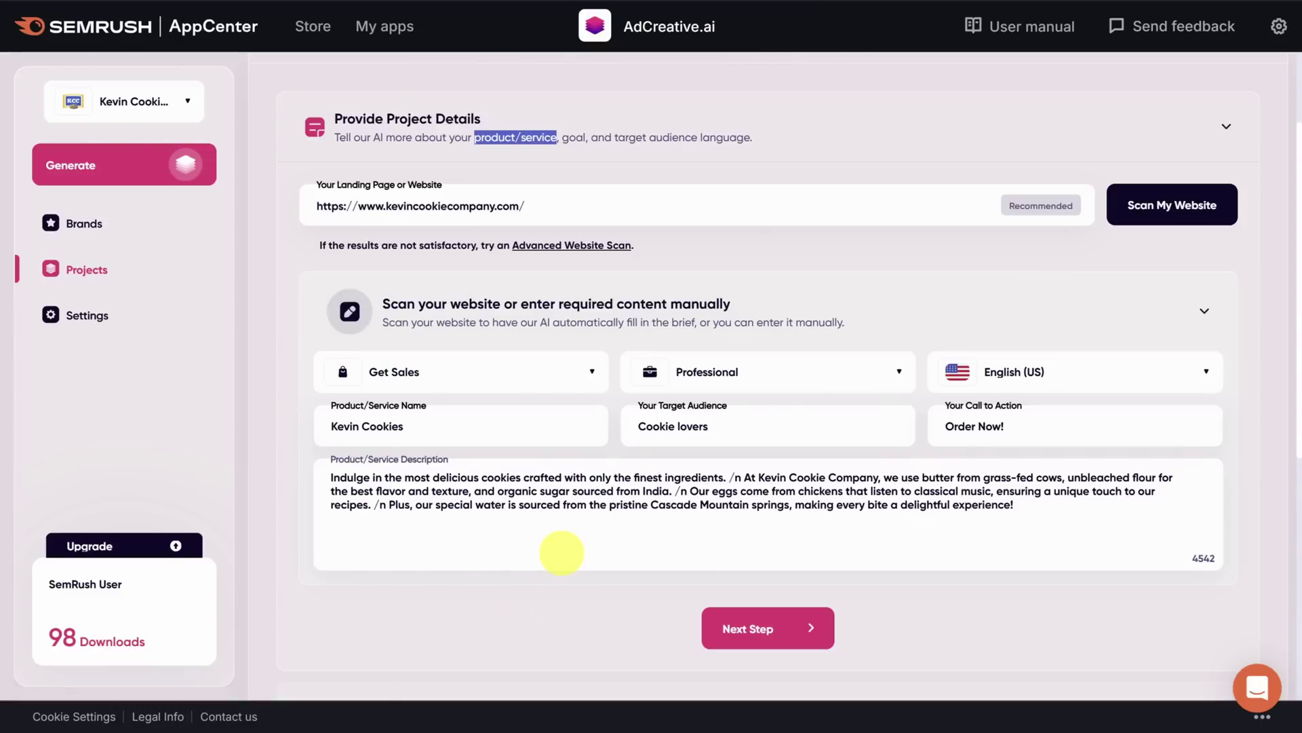
click(519, 372)
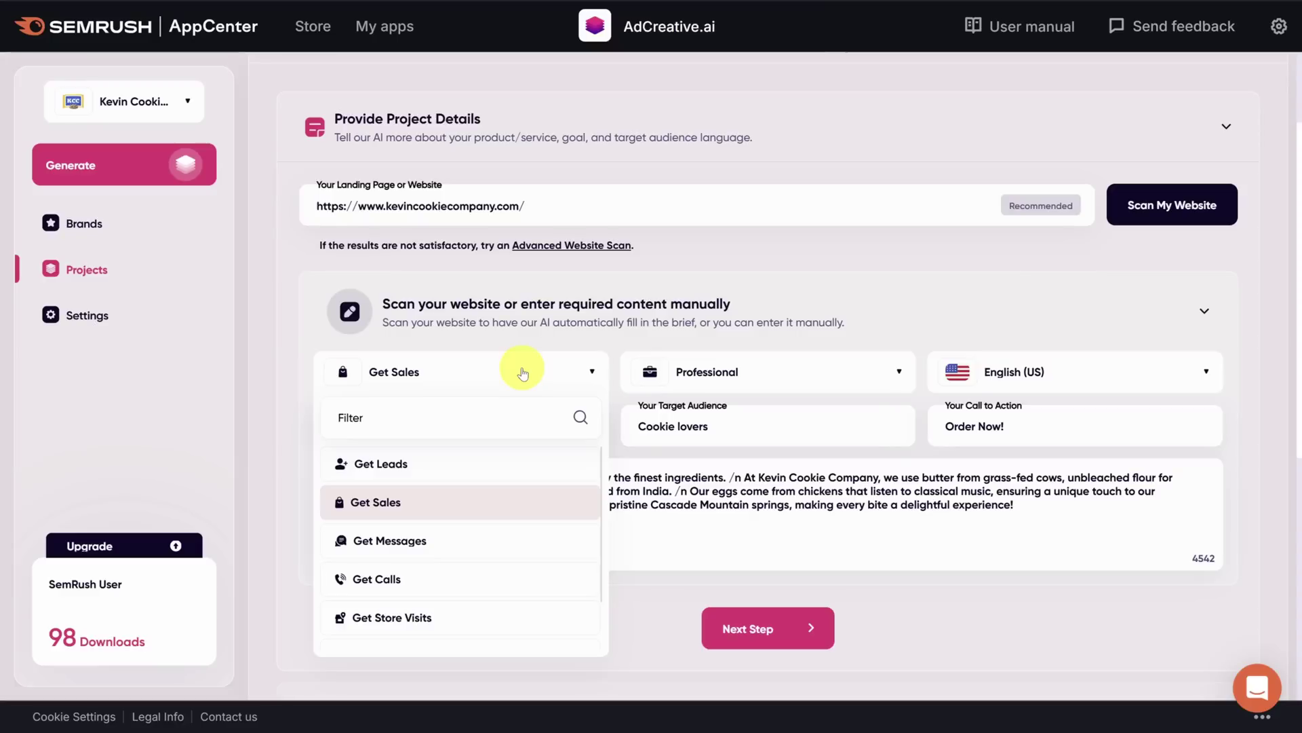
- Switch the tone from Professional to Friendly, keeping Get Sales and English (US)
click(511, 500)
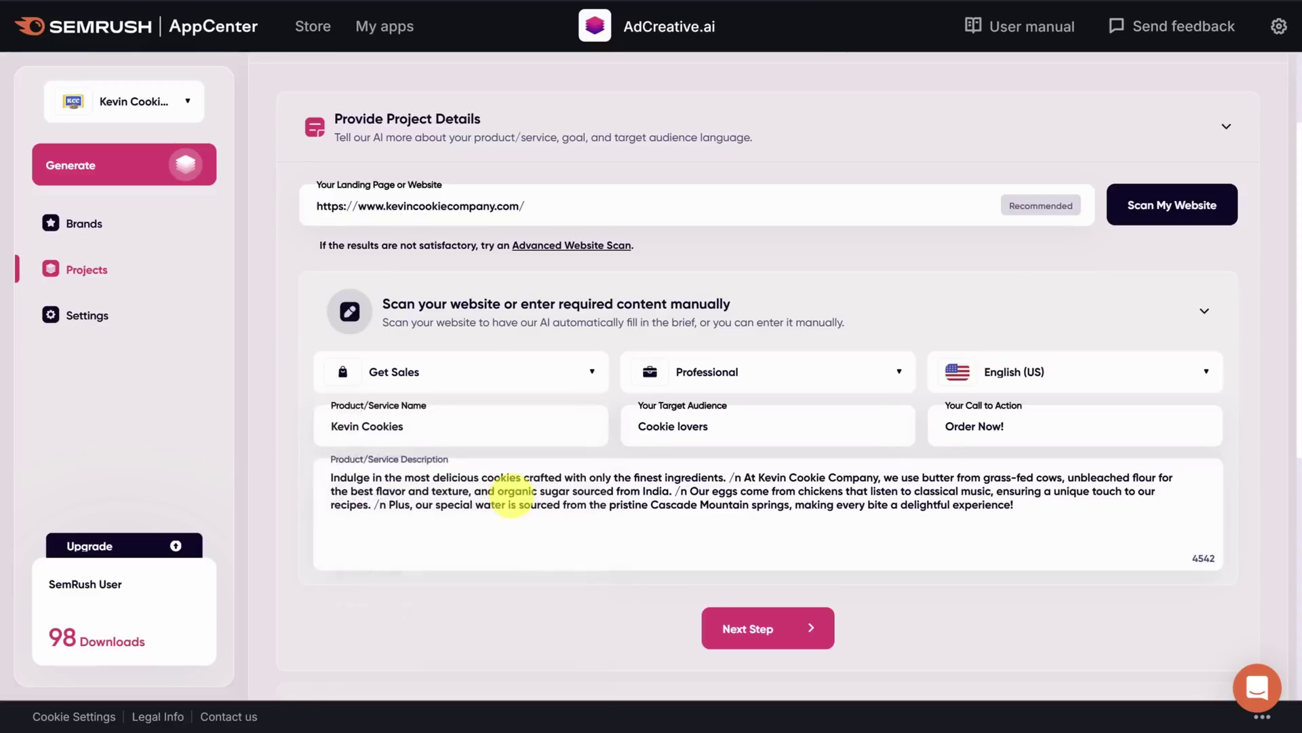
click(776, 374)
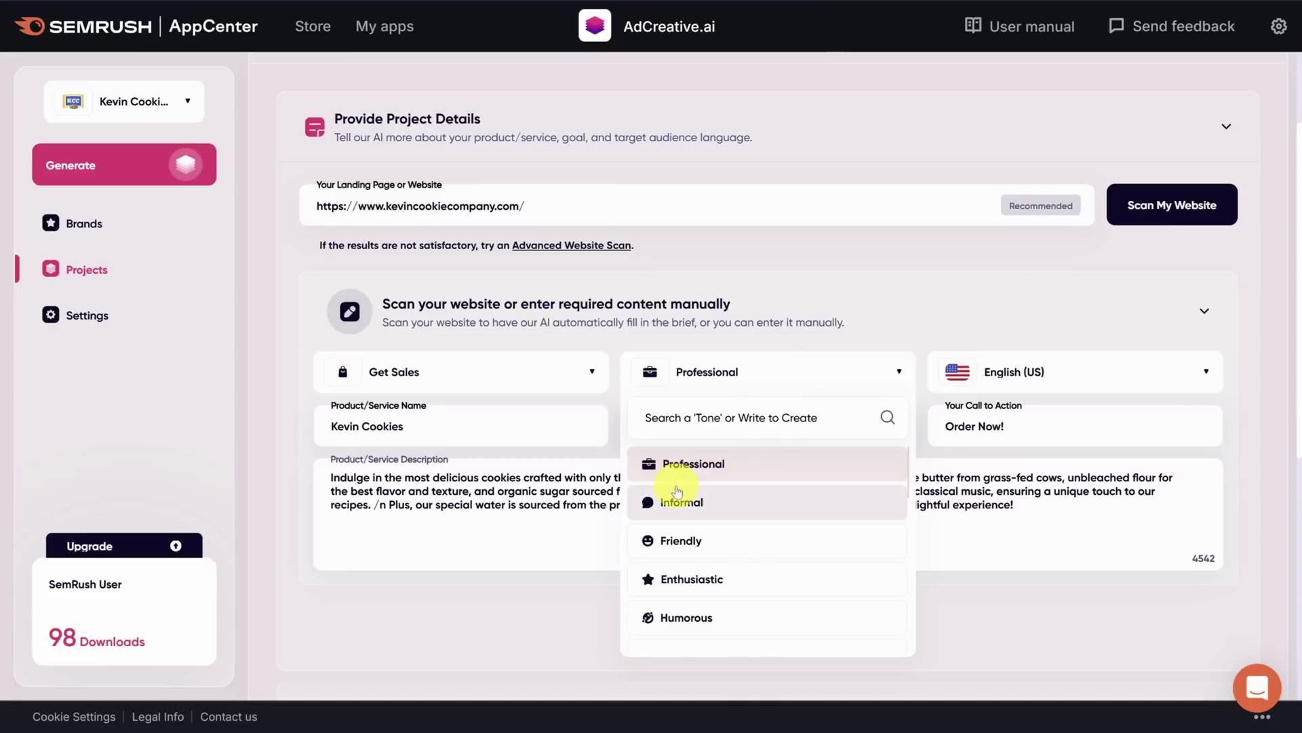
click(733, 540)
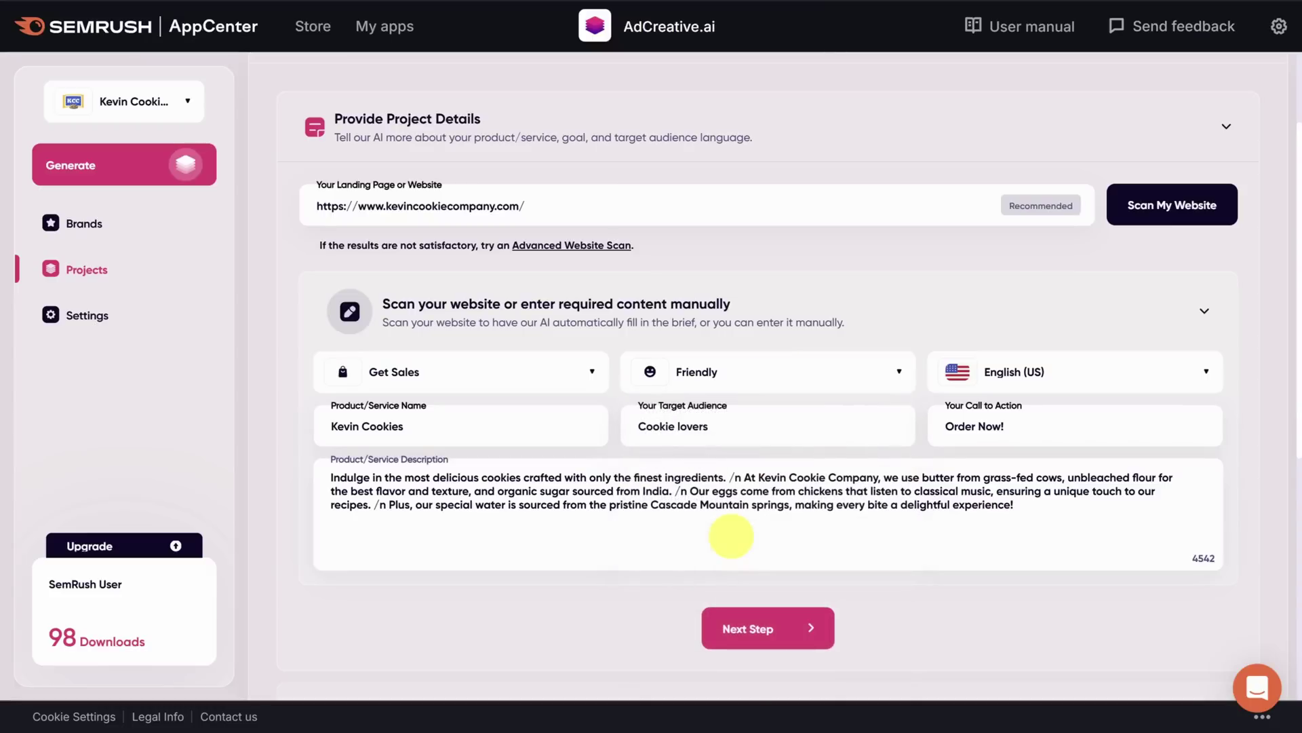
click(1138, 370)
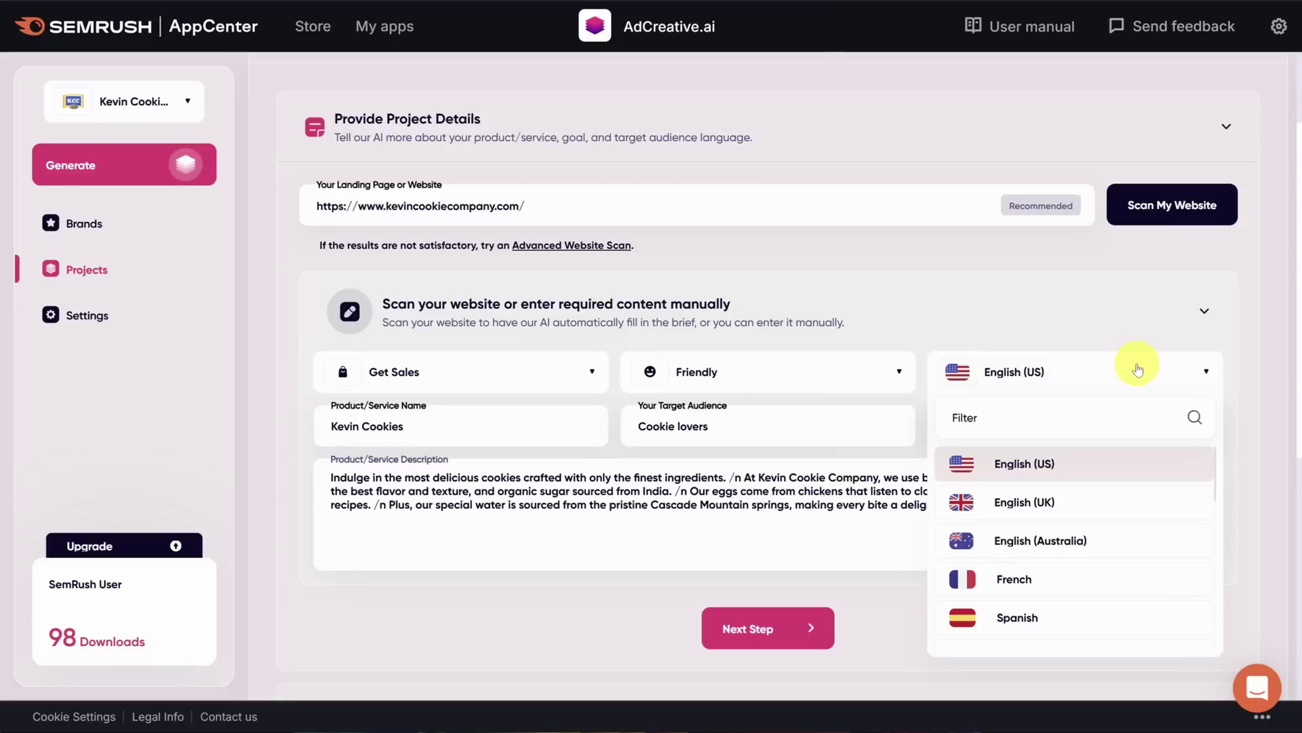
scroll(1064, 552, down, 3)
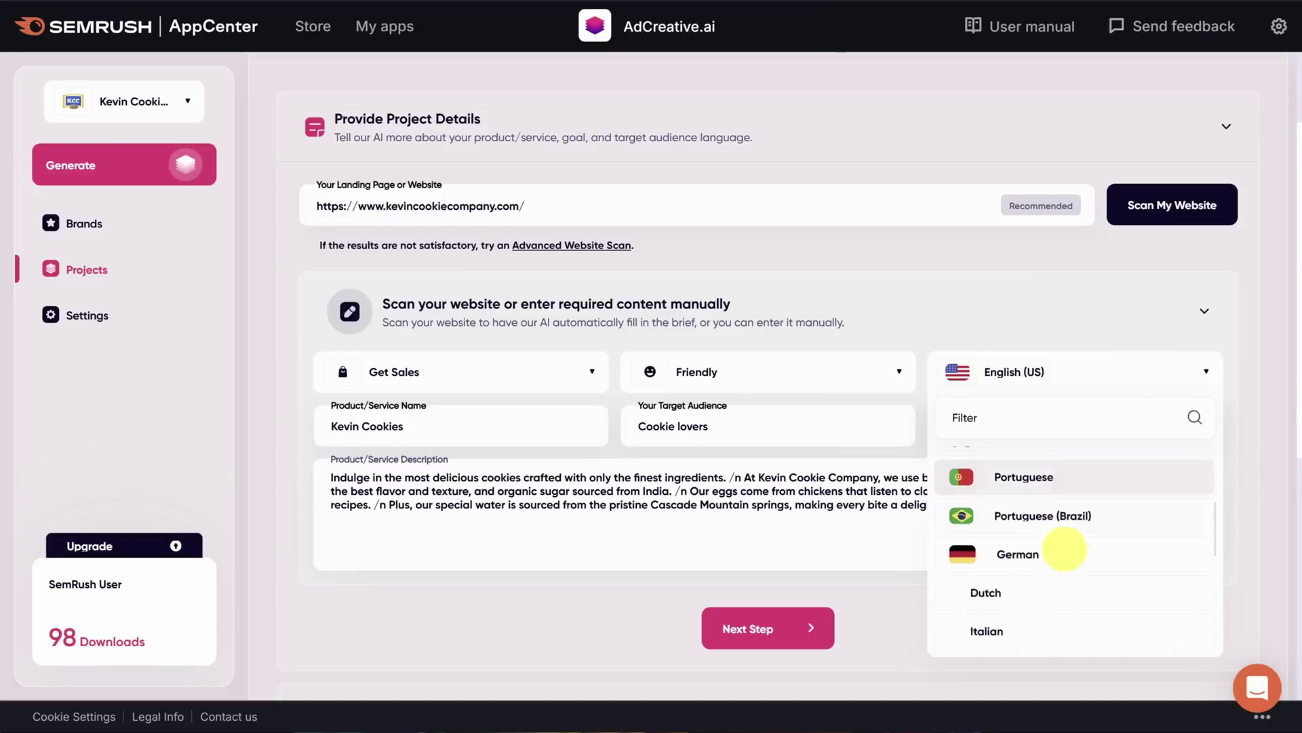
scroll(1064, 552, down, 5)
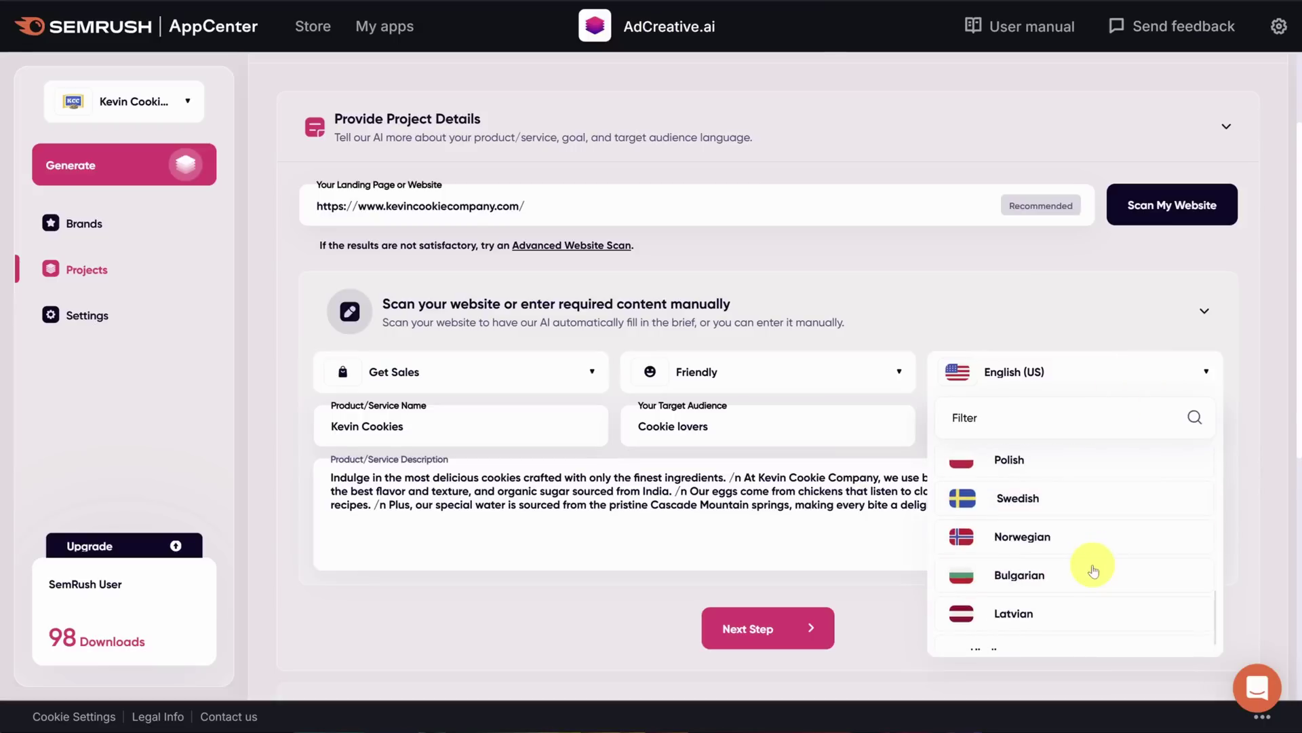
click(432, 427)
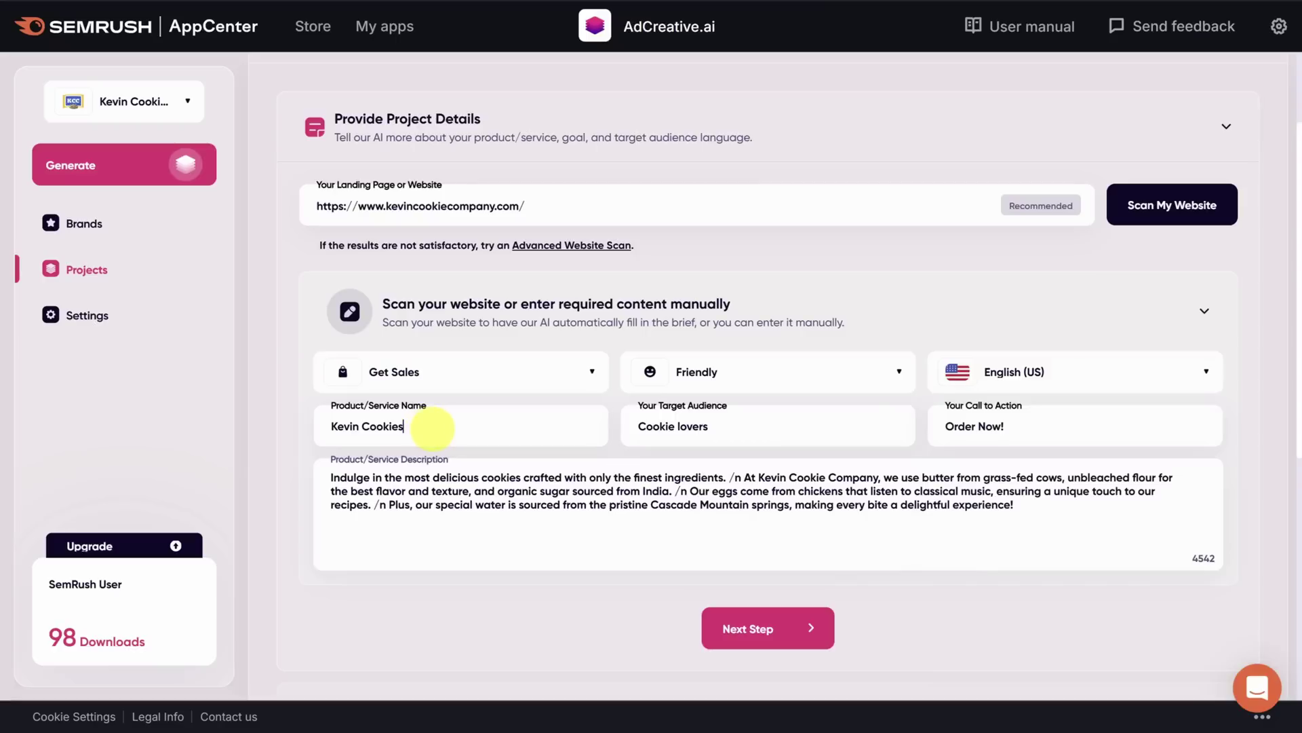
- Change the product name from Kevin Cookies to 'Chocolate Chip Cardamom Cookies' and submit the details
drag(435, 428, 291, 428)
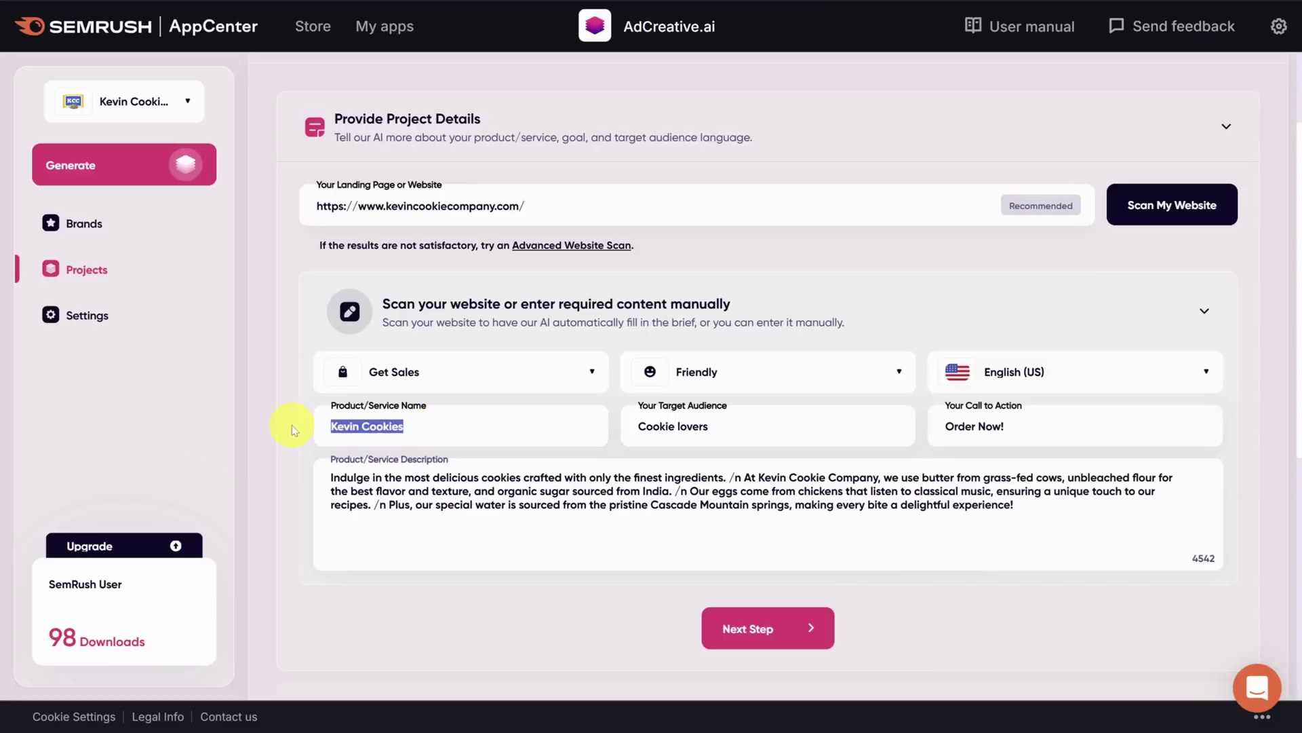
text(Chocolate Chip Cardamom Cookies)
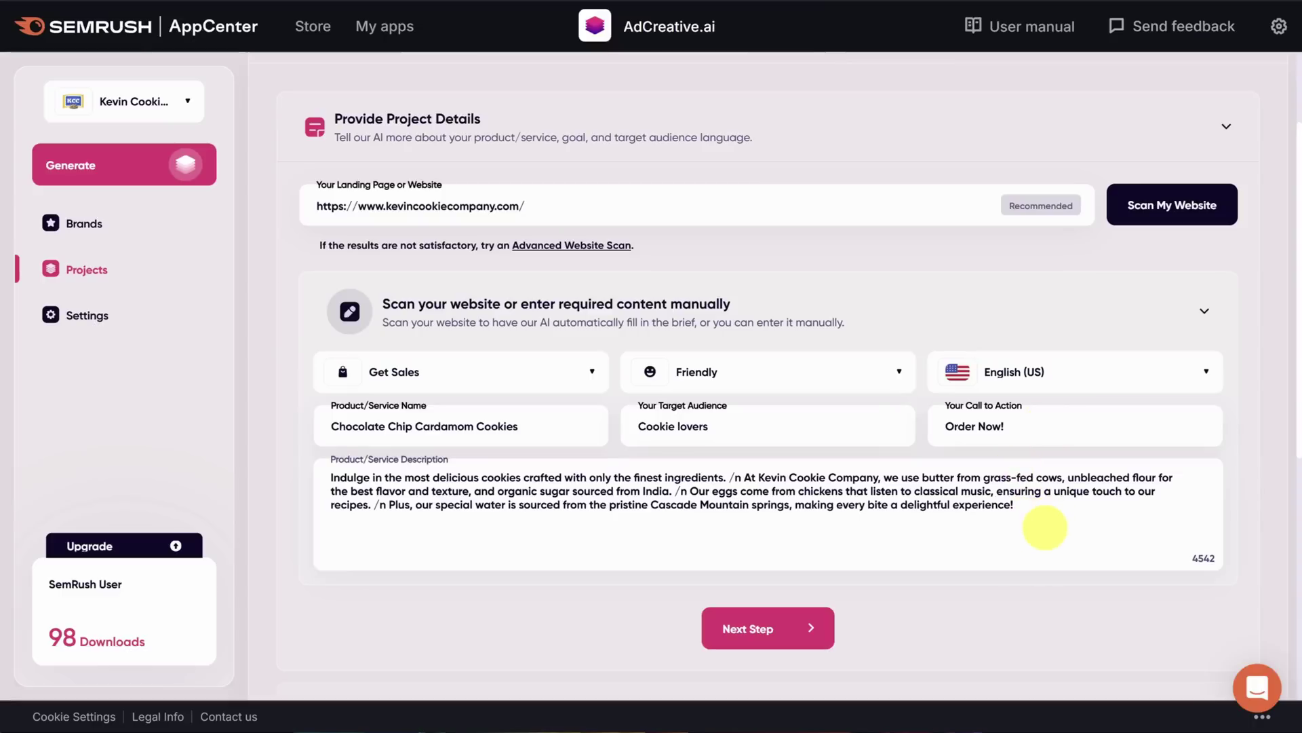
click(785, 635)
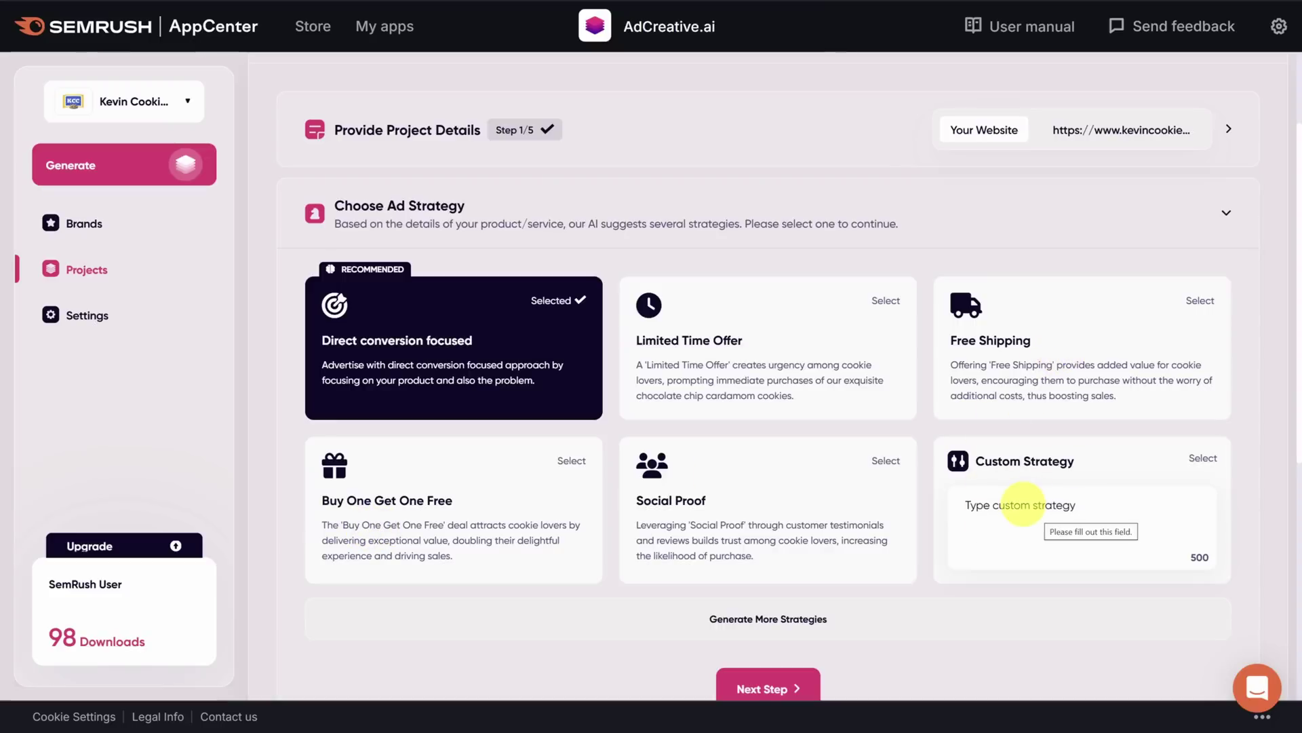
- Generate extra strategy ideas, browse them, then continue with Direct conversion focused
click(760, 619)
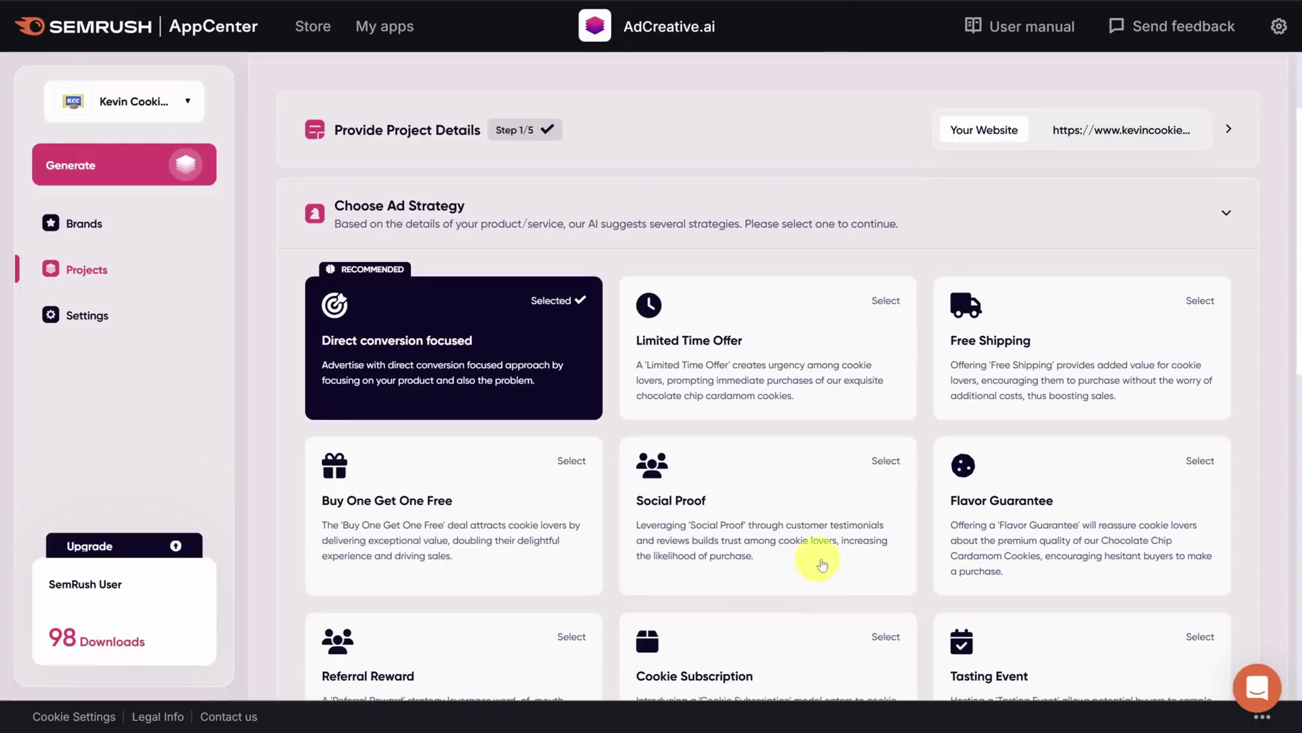
scroll(1031, 477, down, 1)
scroll(1031, 477, down, 1)
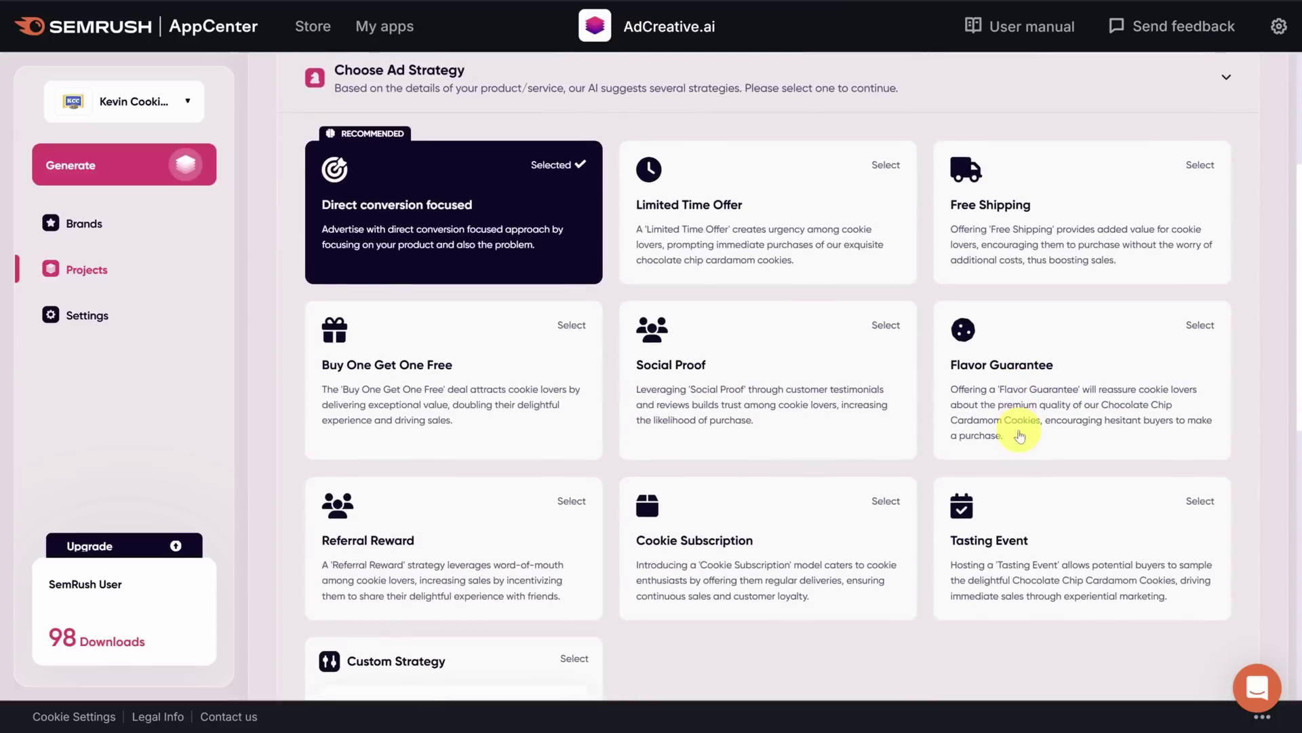
scroll(746, 451, down, 1)
scroll(675, 486, down, 1)
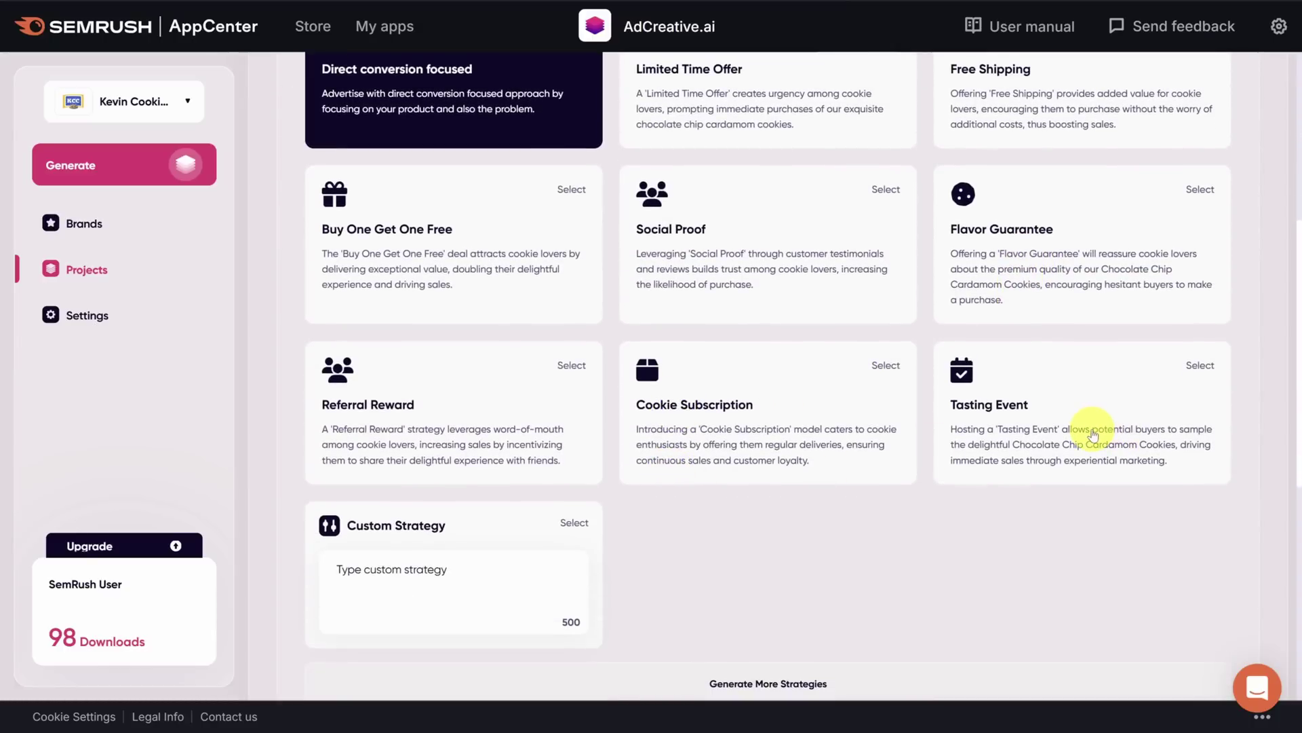
scroll(816, 436, down, 3)
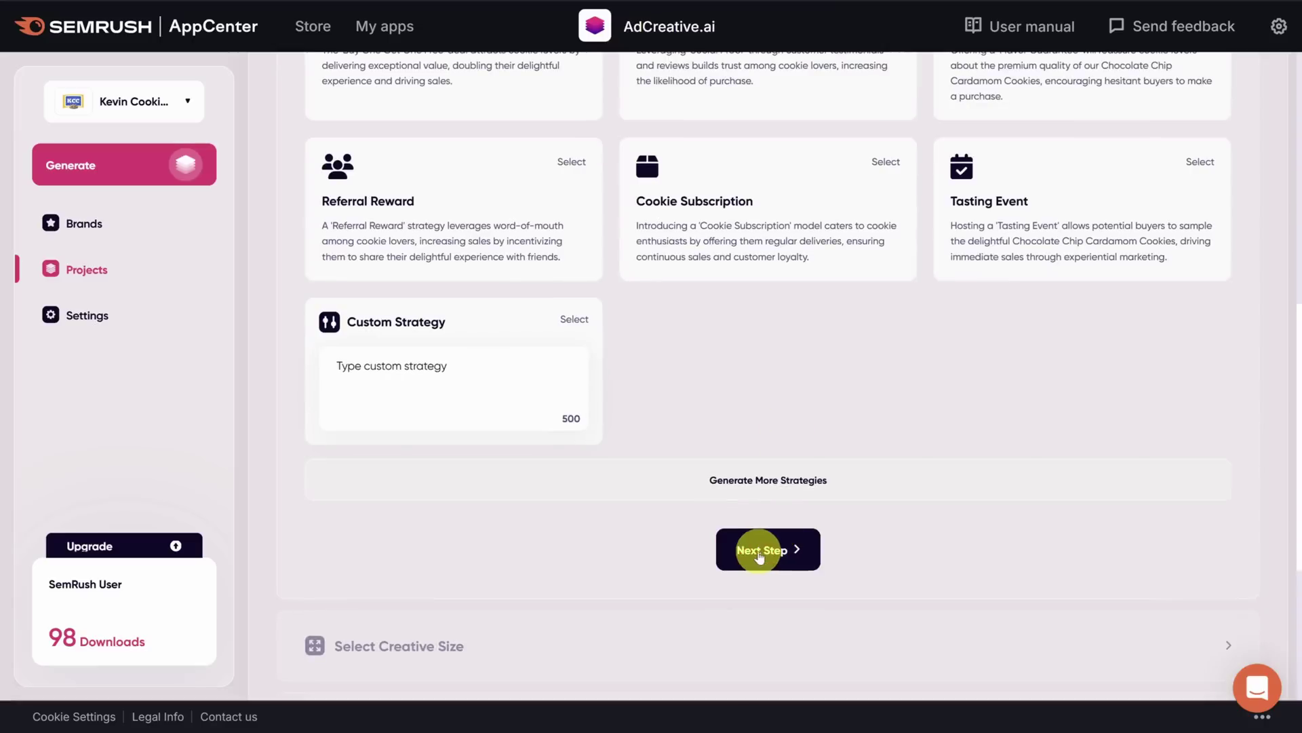
click(760, 550)
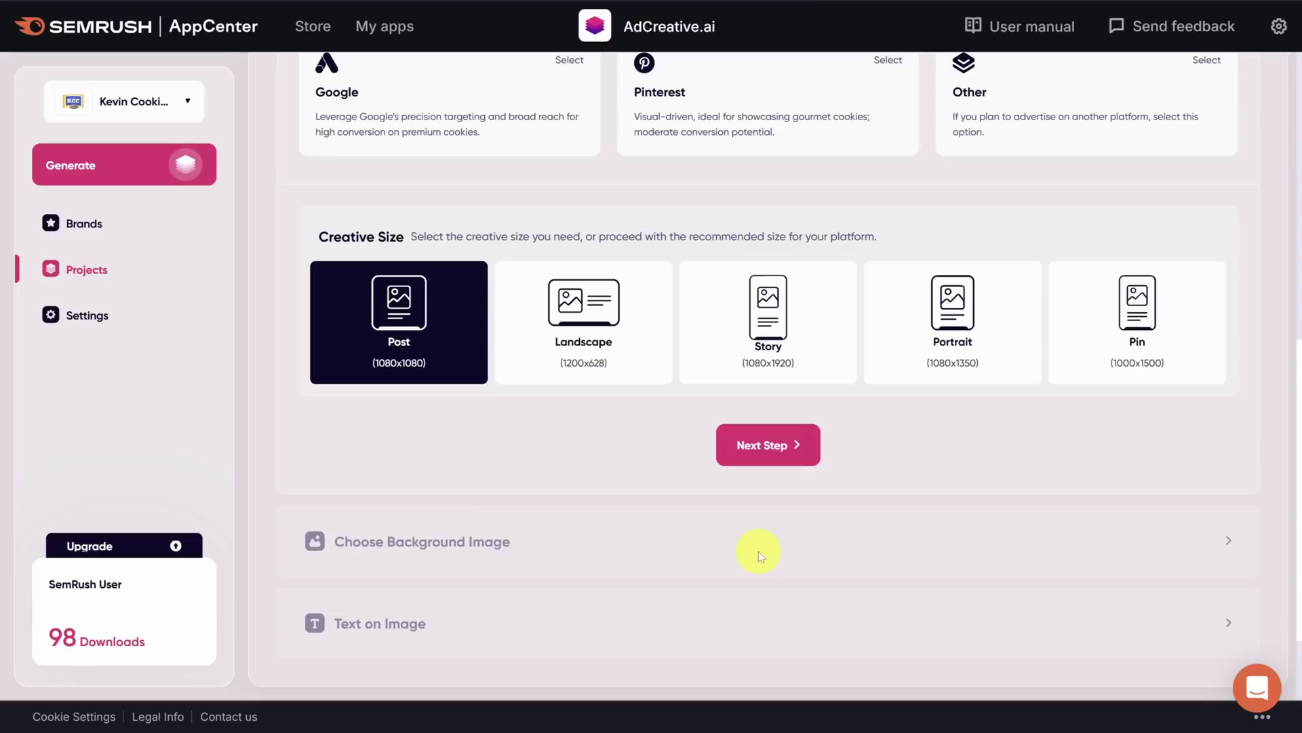
- Compare the platform options, settle on Meta with Portrait 1080x1350 size, and continue
scroll(659, 455, up, 3)
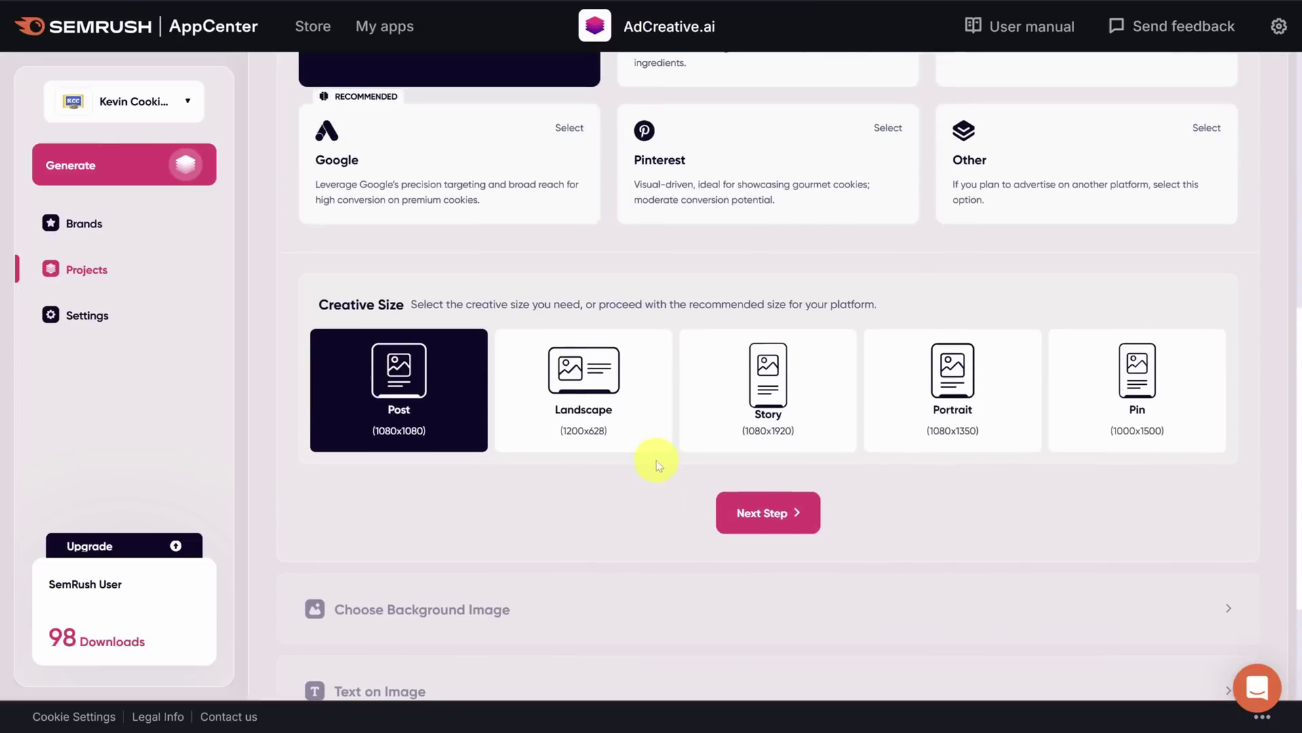
scroll(689, 452, up, 2)
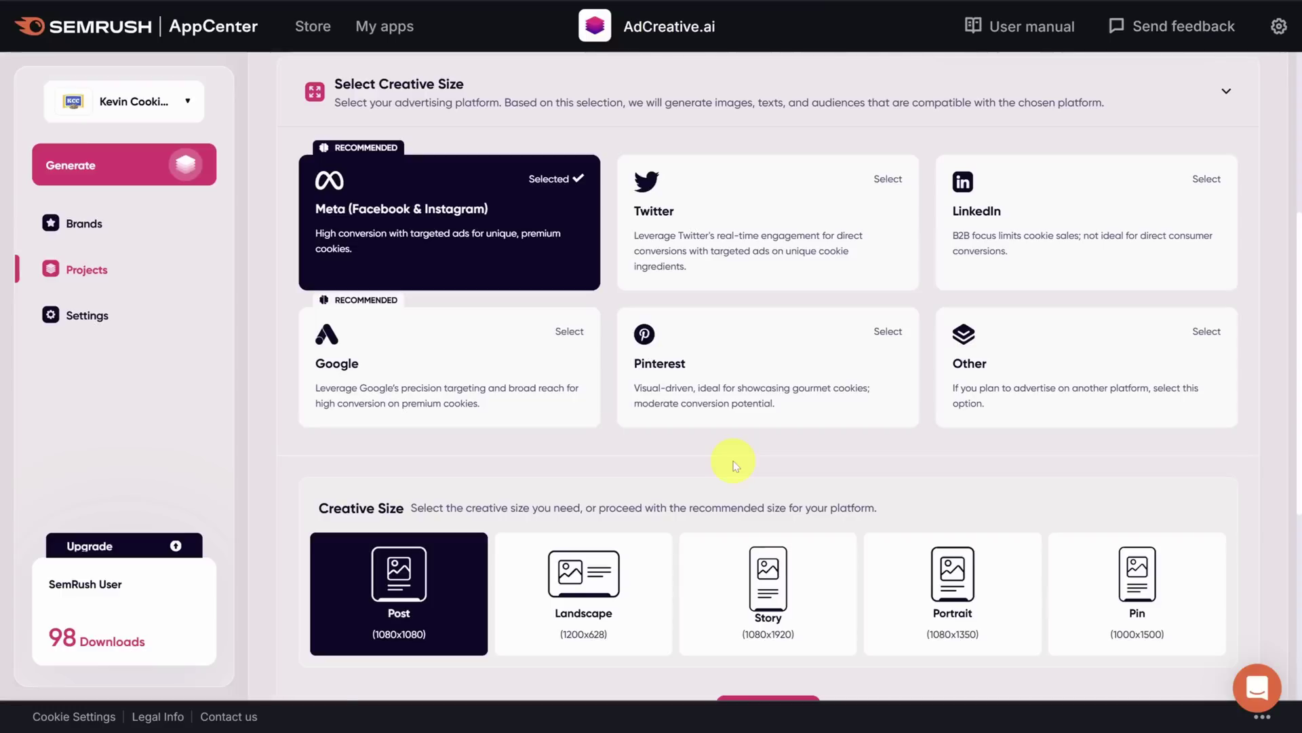
click(1031, 233)
click(730, 230)
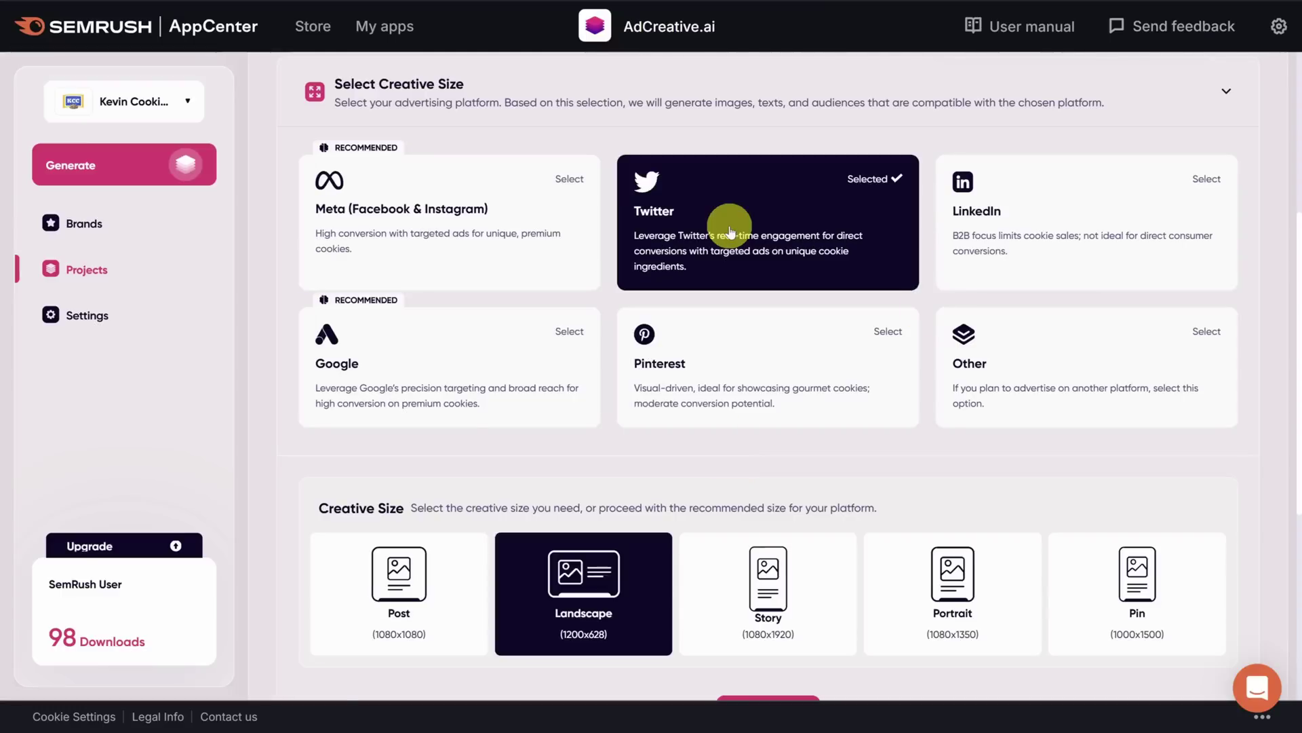
click(726, 348)
click(455, 357)
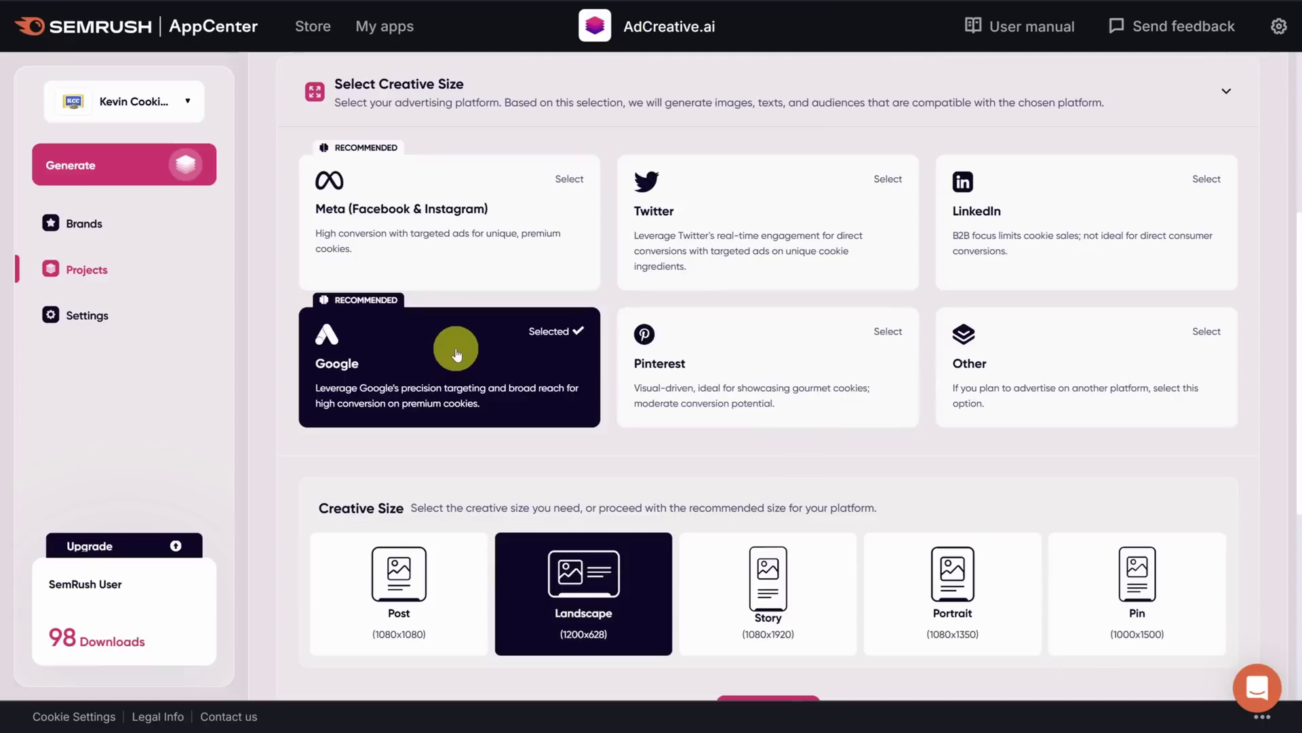
click(451, 212)
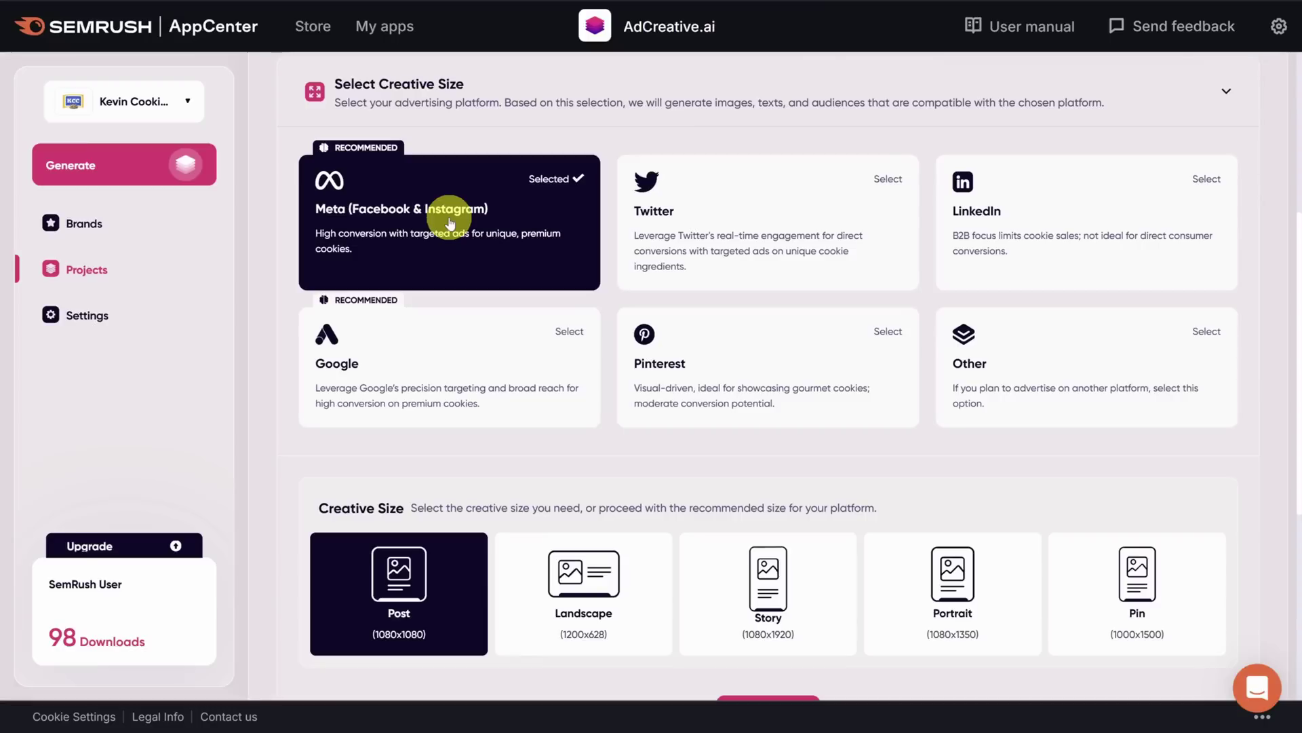
click(956, 587)
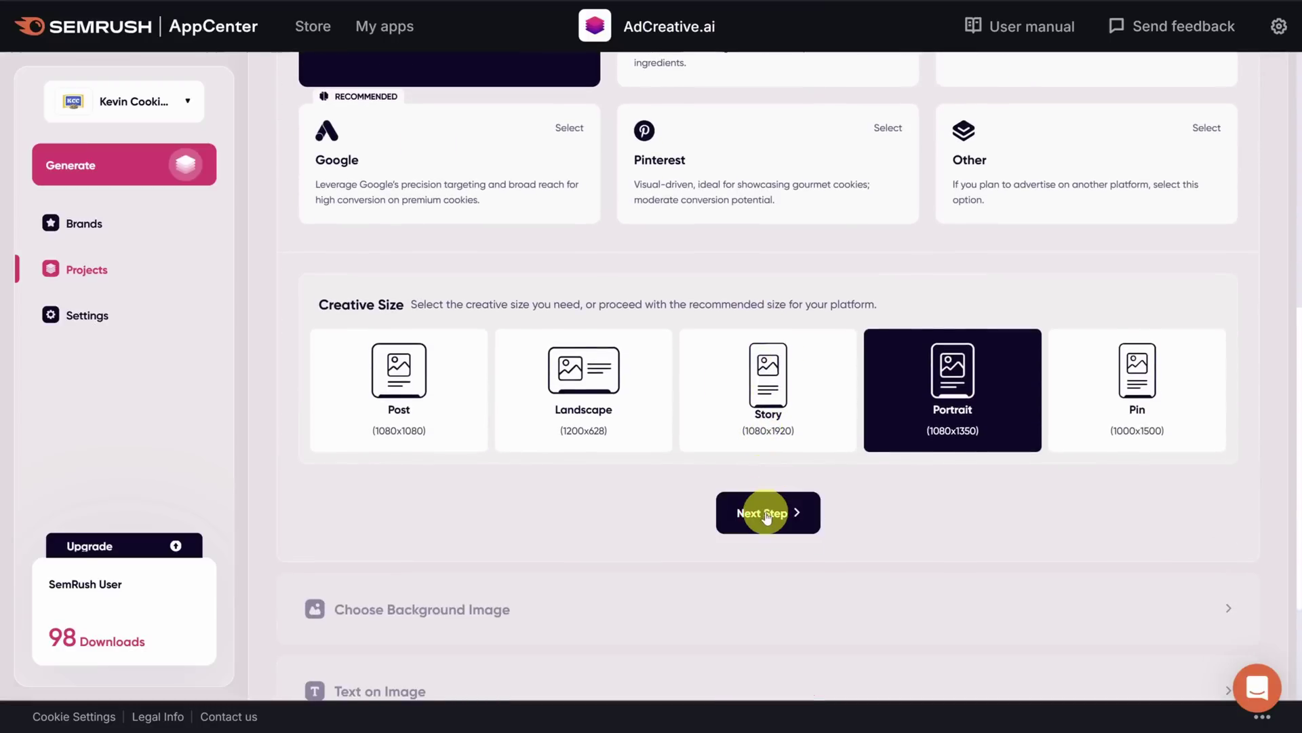
click(767, 516)
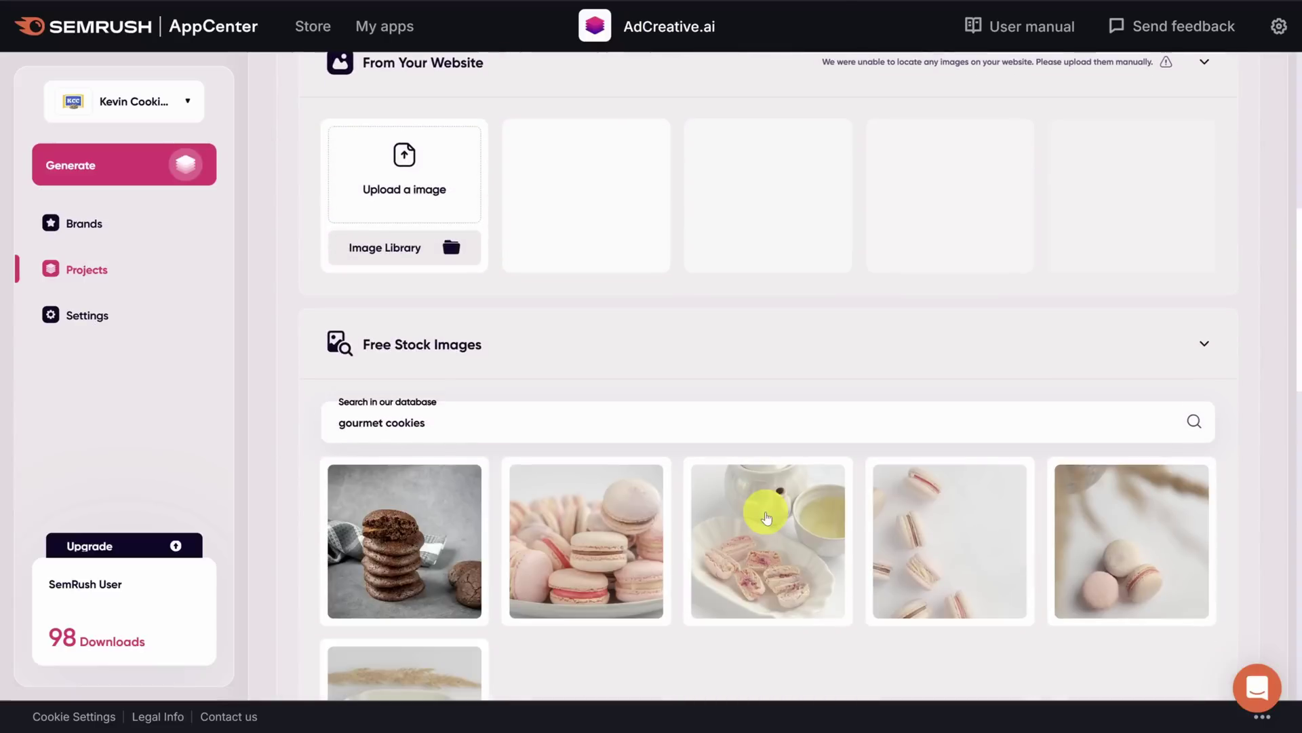
scroll(766, 518, up, 2)
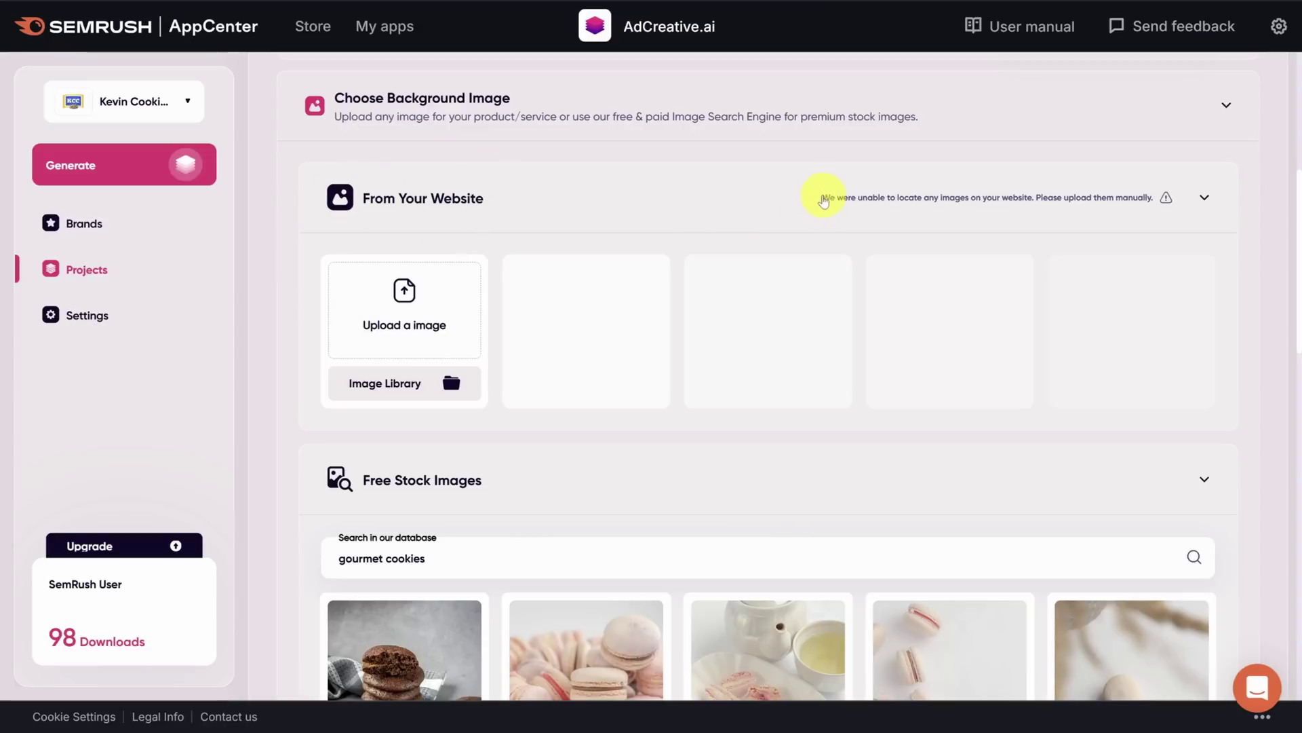
drag(819, 198, 1150, 205)
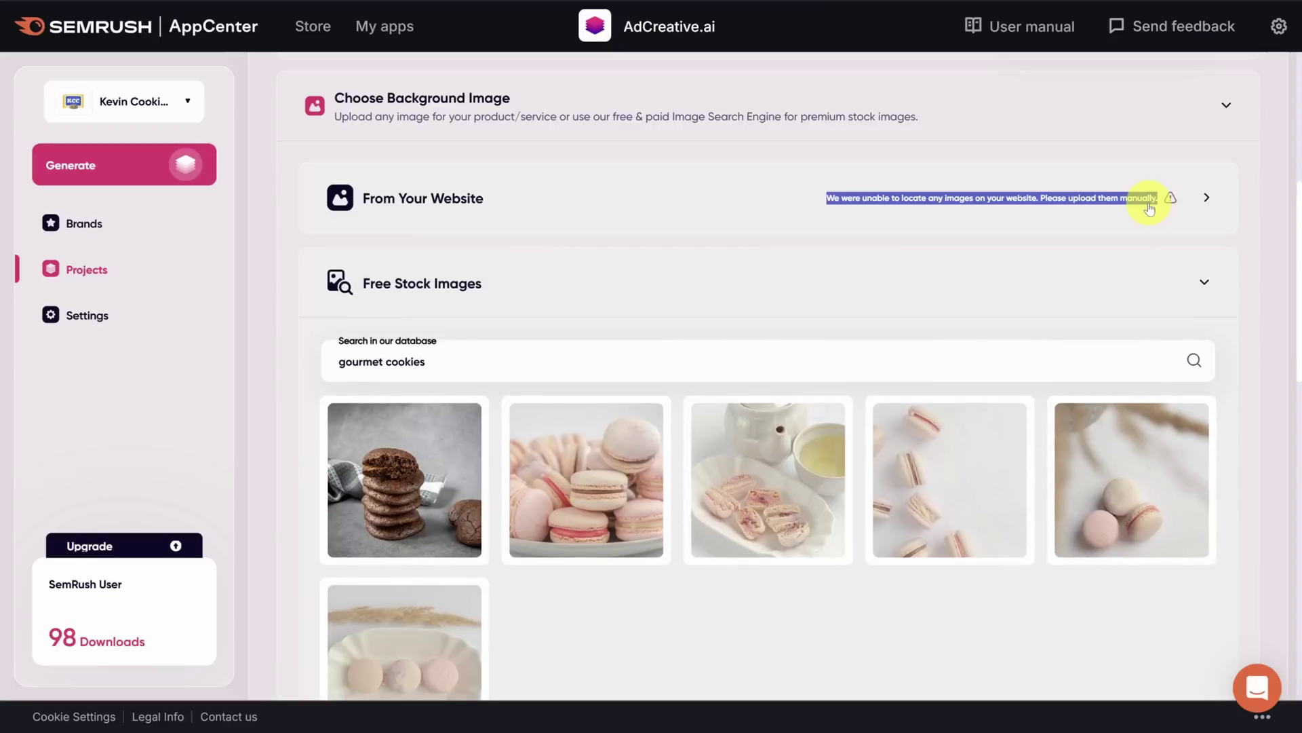
click(512, 205)
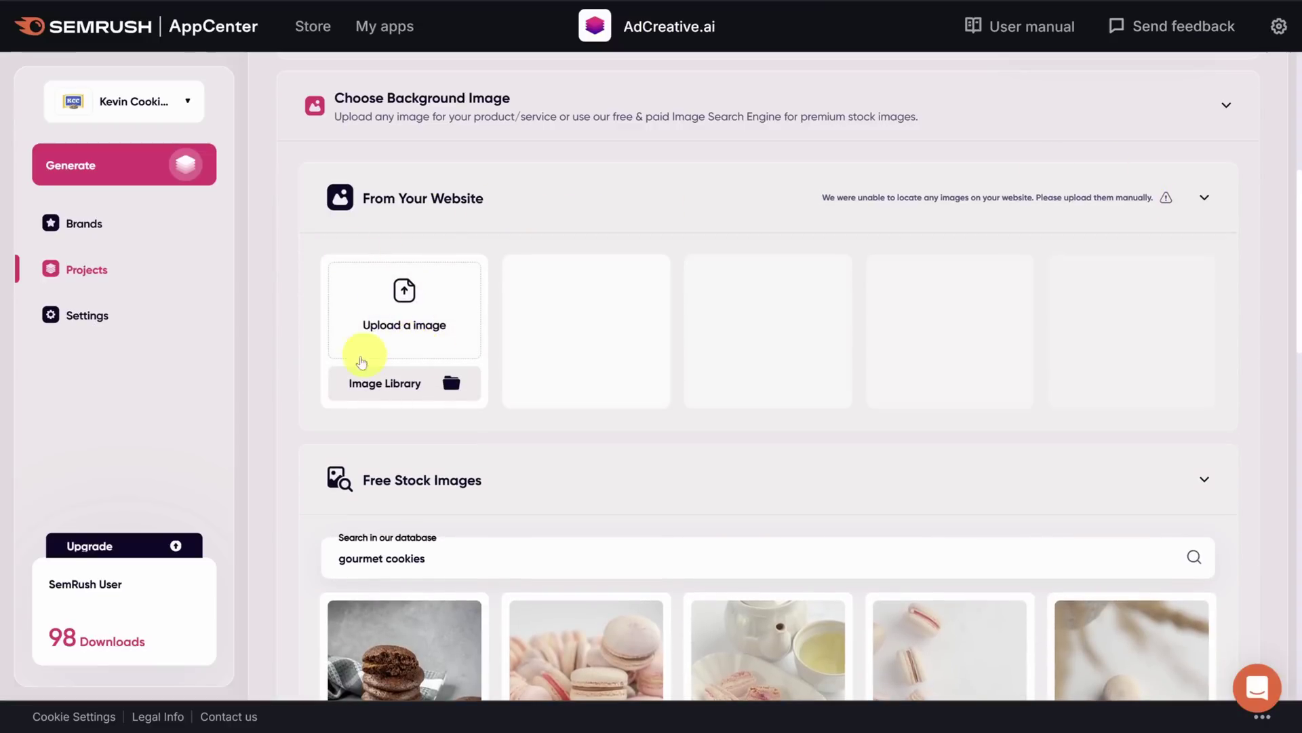
scroll(326, 366, down, 2)
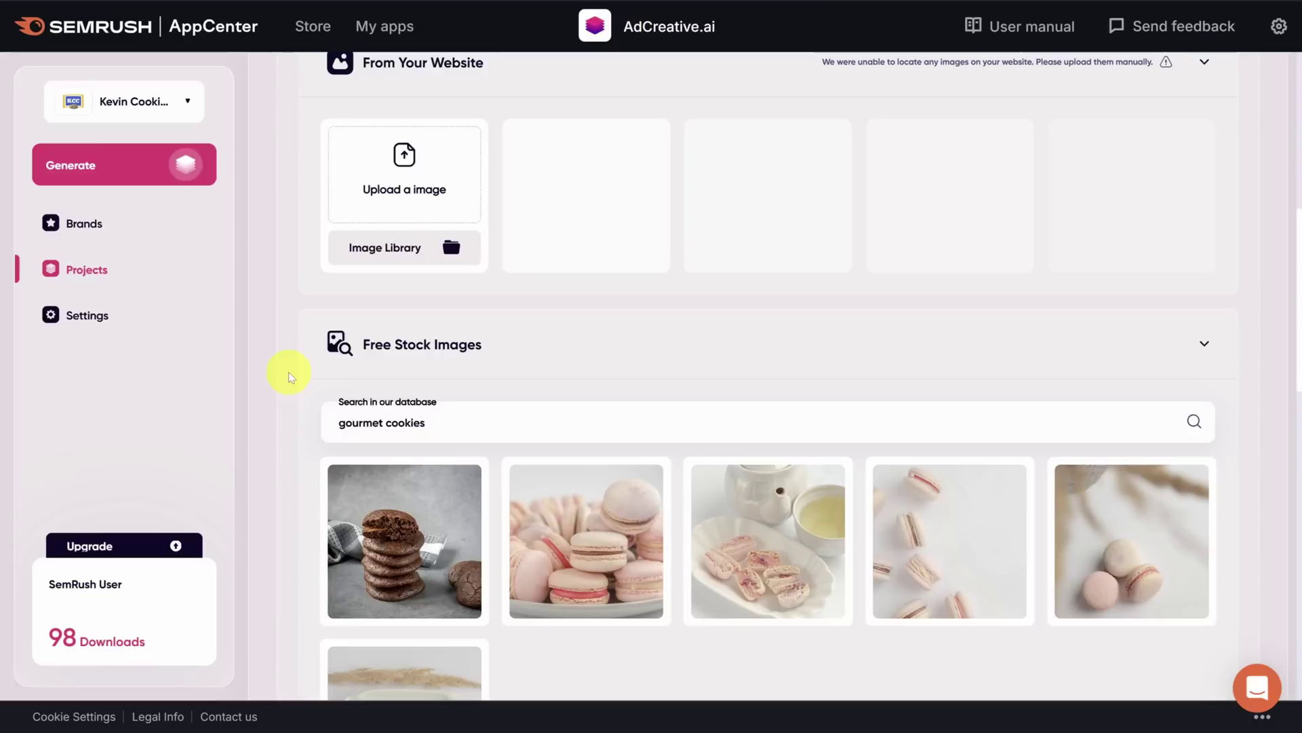
scroll(611, 354, down, 3)
drag(386, 219, 317, 225)
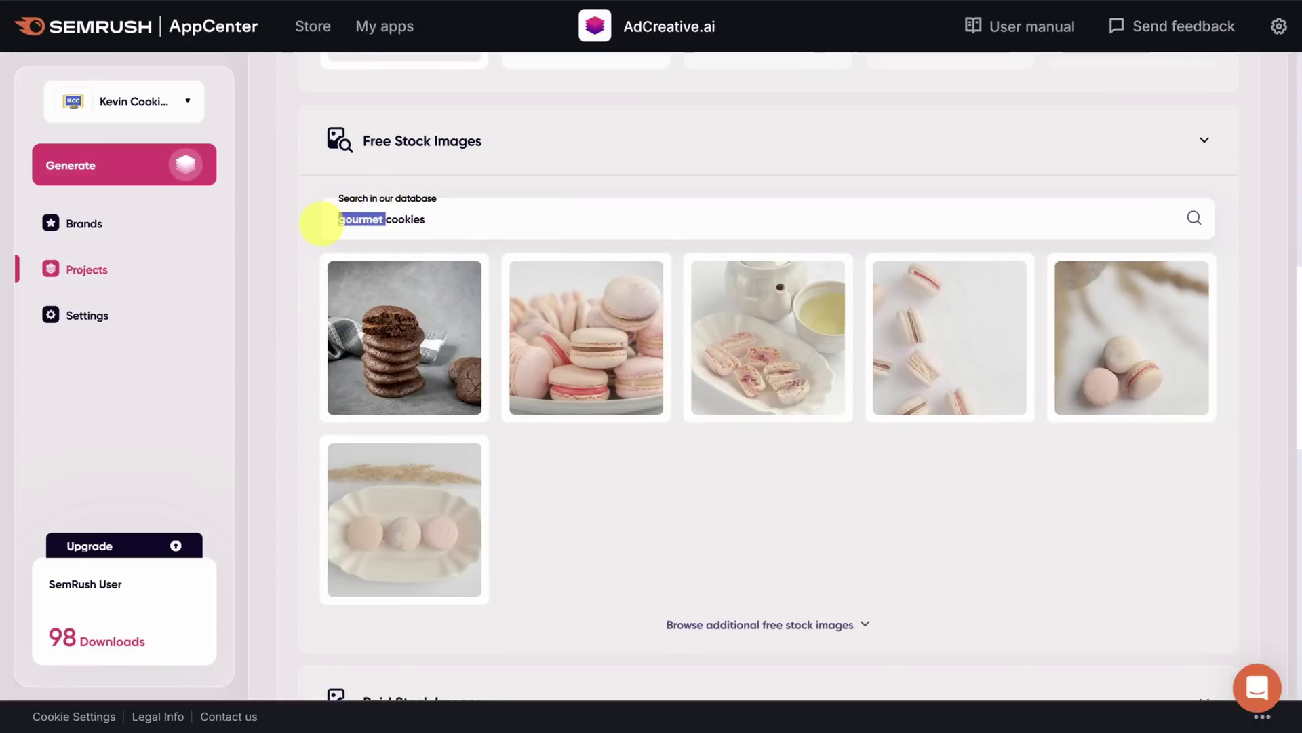
- Search the stock images for 'cookies' and set the dark cookie-bowl photo as the background
key(BackSpace)
key(Return)
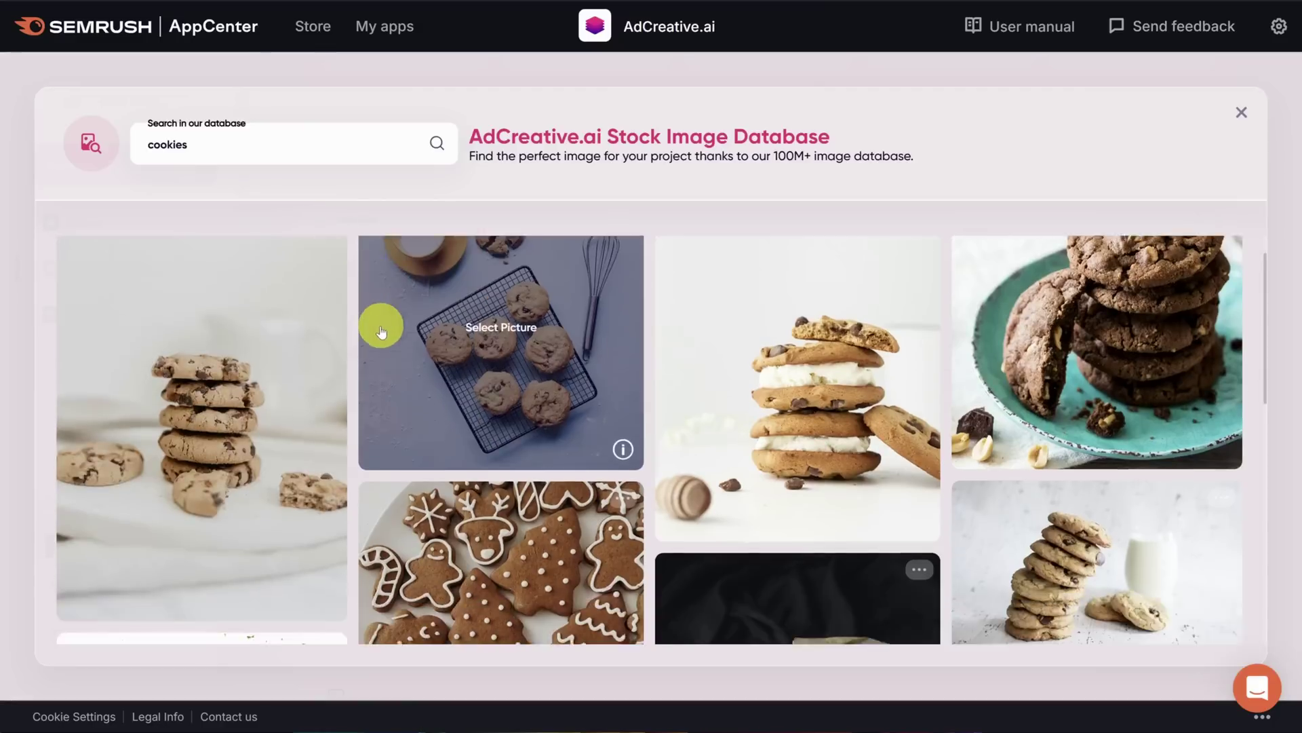
scroll(363, 322, down, 5)
scroll(360, 333, down, 1)
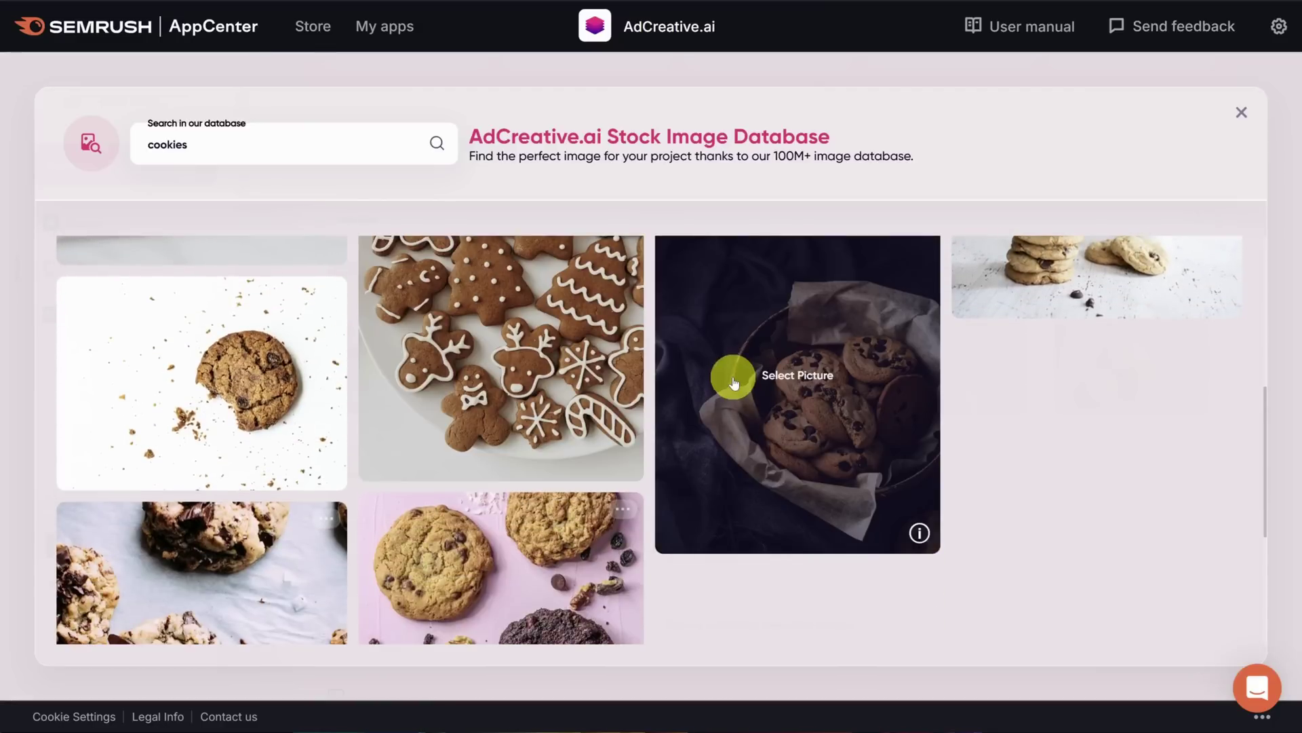
click(734, 382)
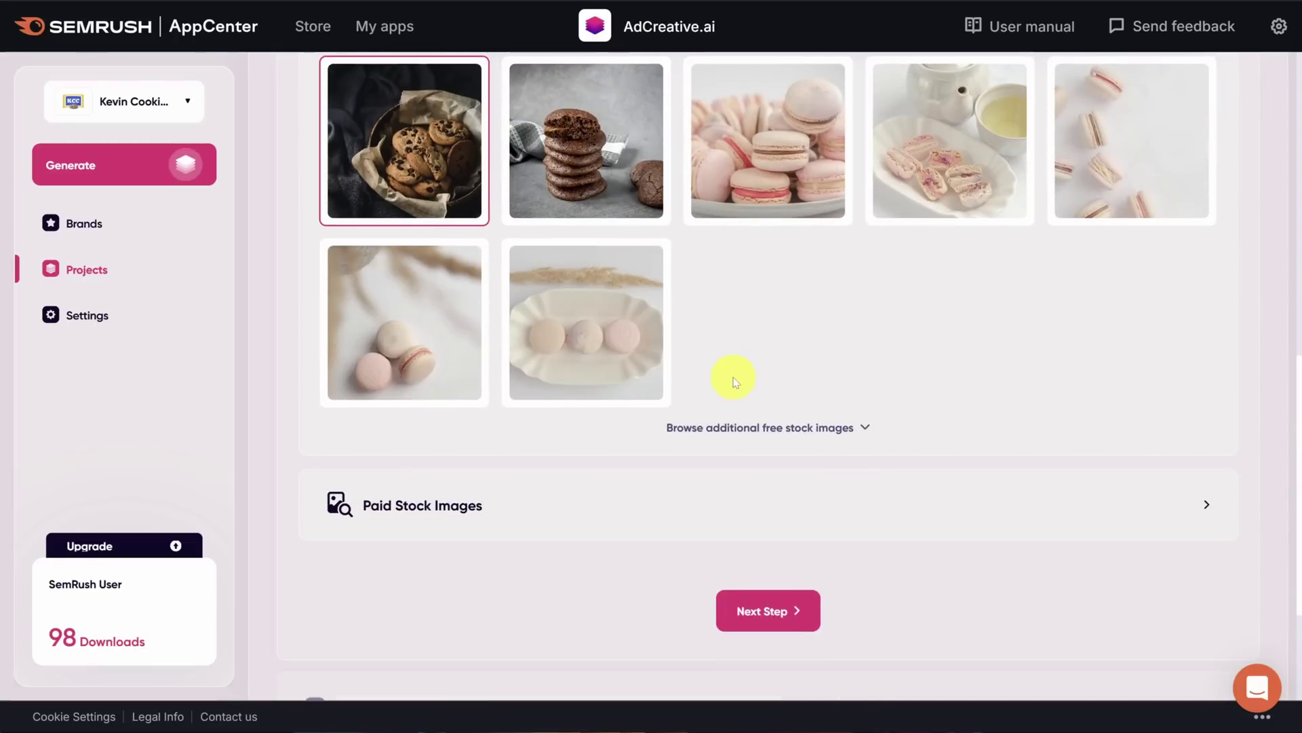
- Review the Paid Stock Images results, then advance to the next setup step
click(667, 510)
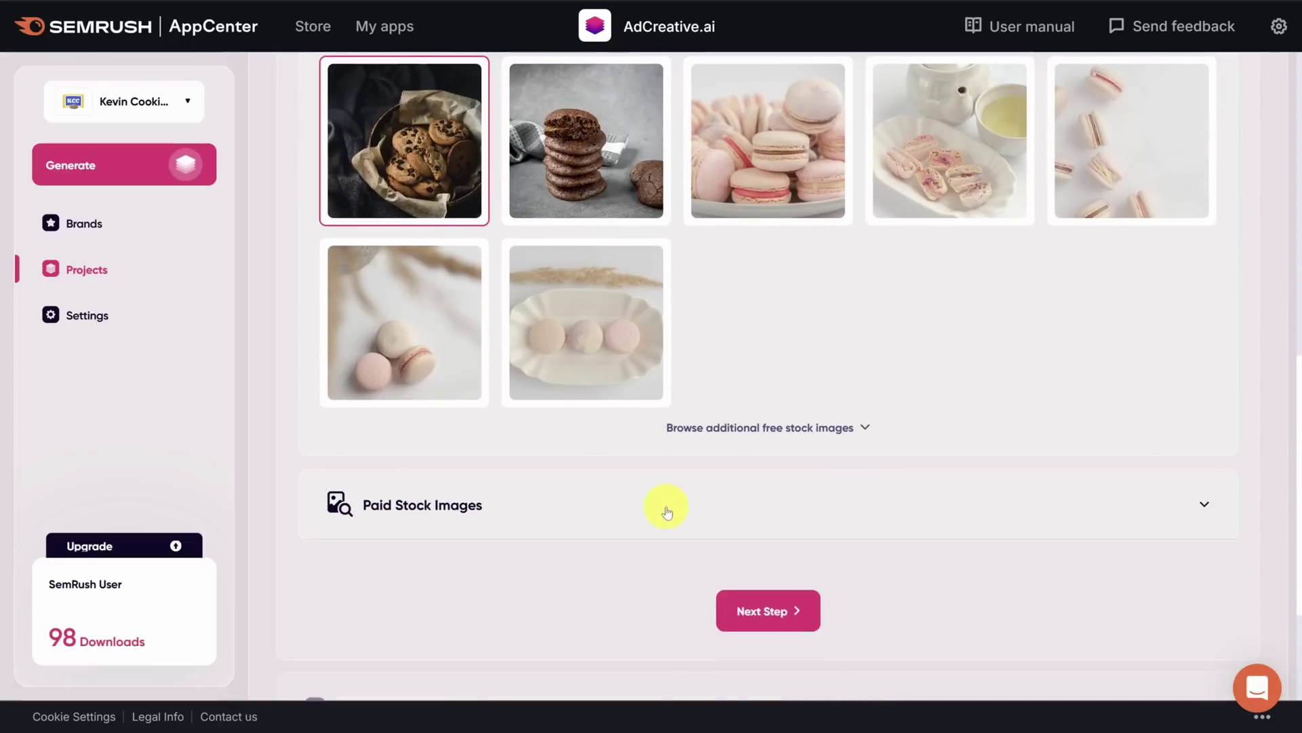
scroll(666, 510, down, 3)
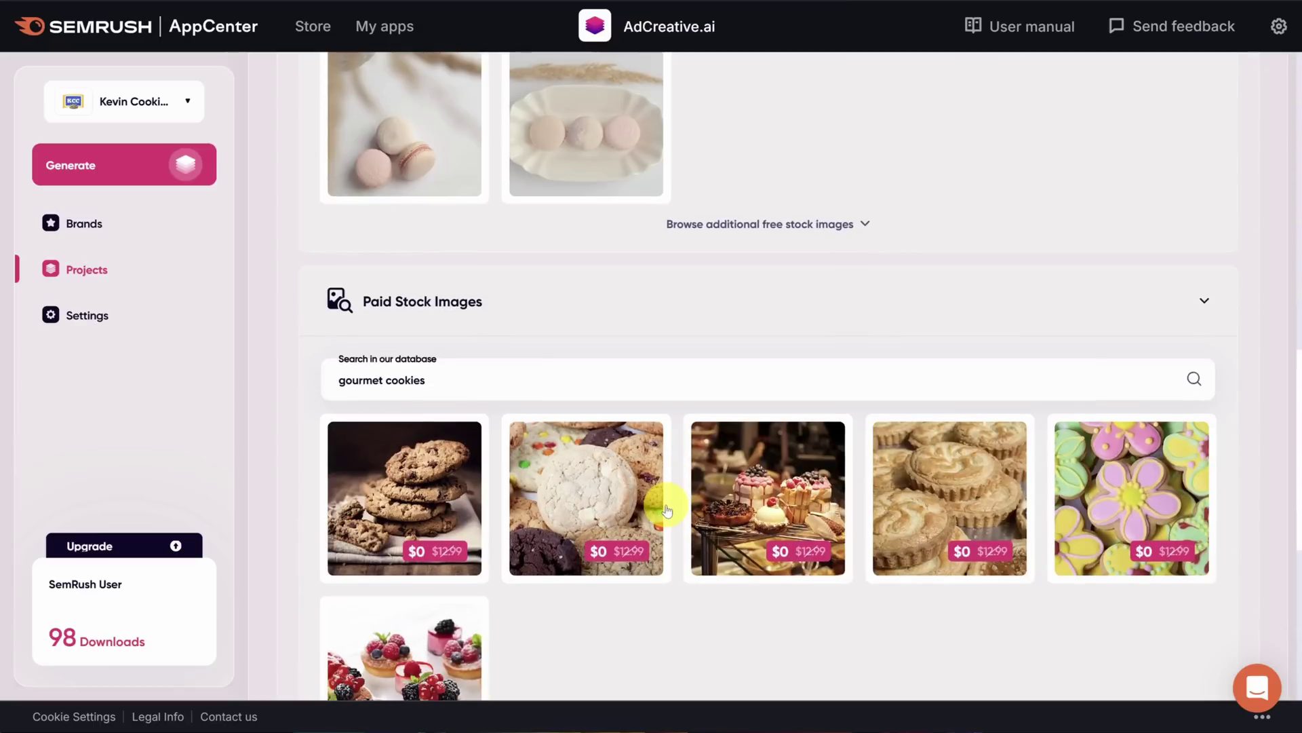
scroll(667, 510, down, 3)
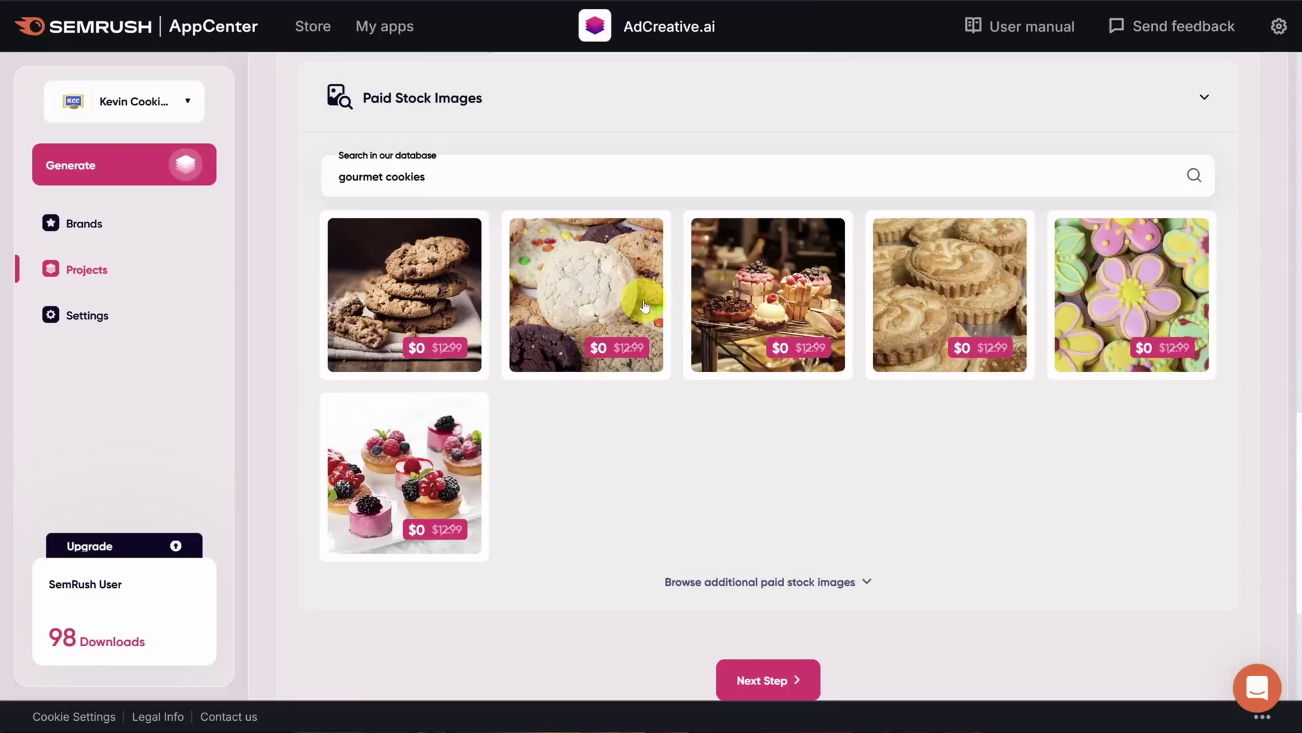
click(757, 679)
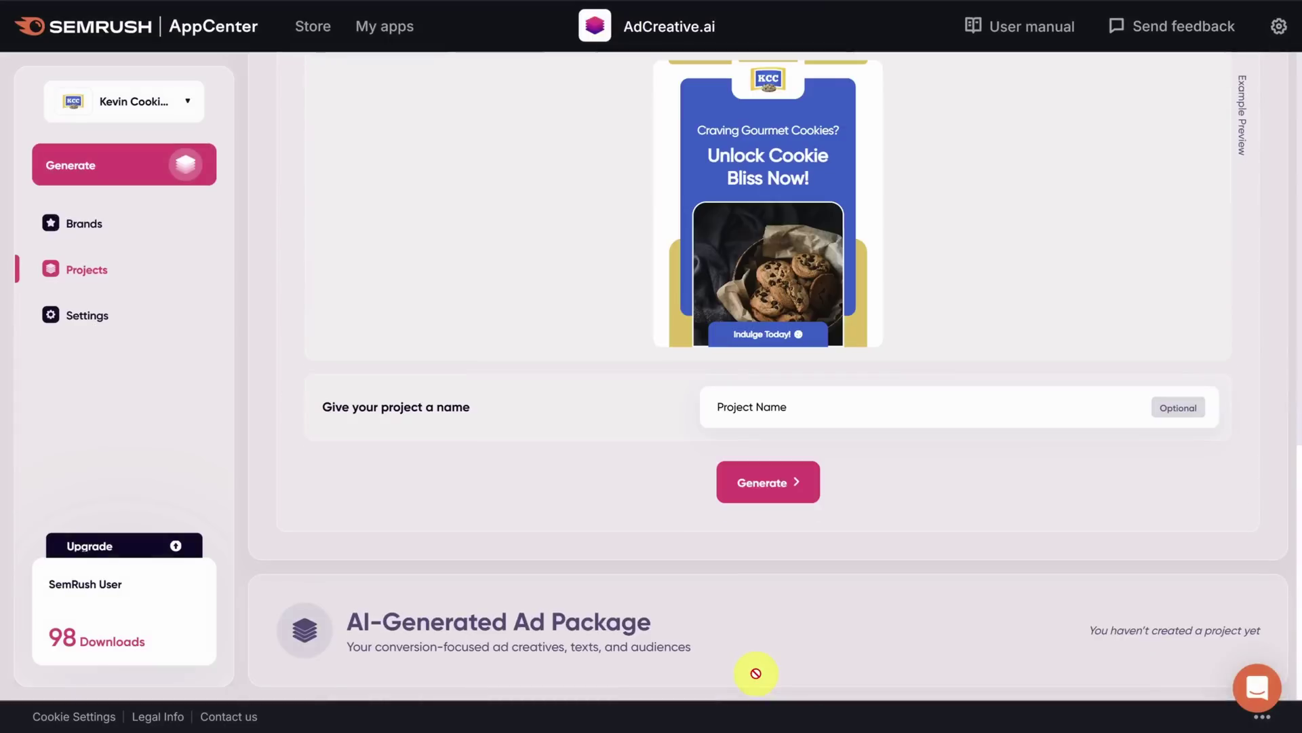
scroll(733, 480, up, 5)
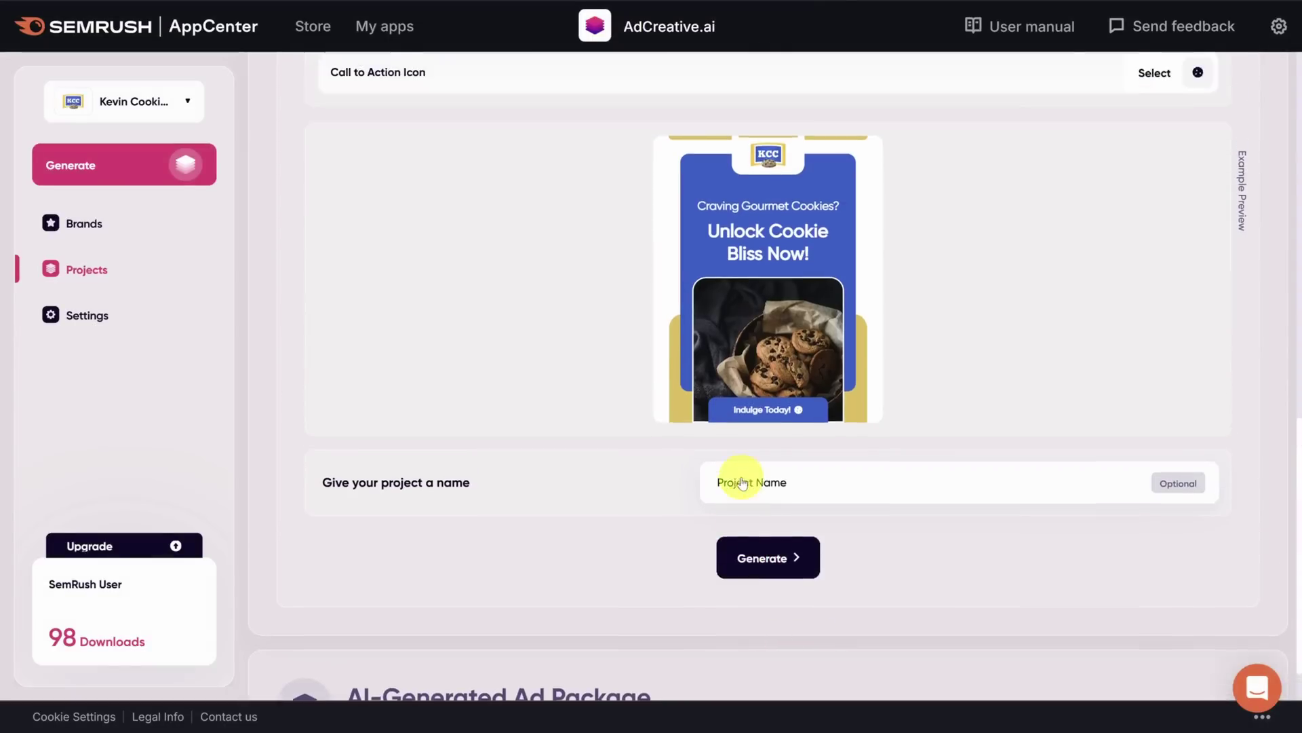
scroll(686, 483, up, 3)
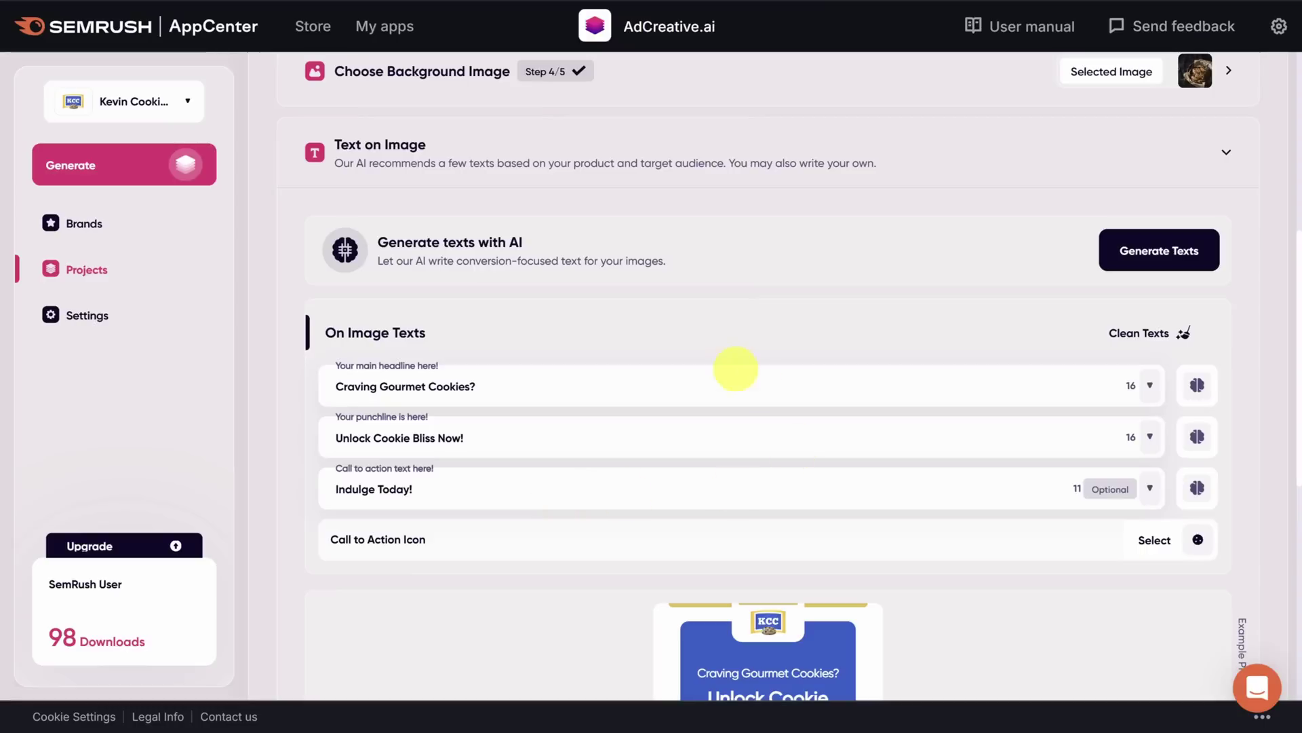
scroll(475, 434, down, 2)
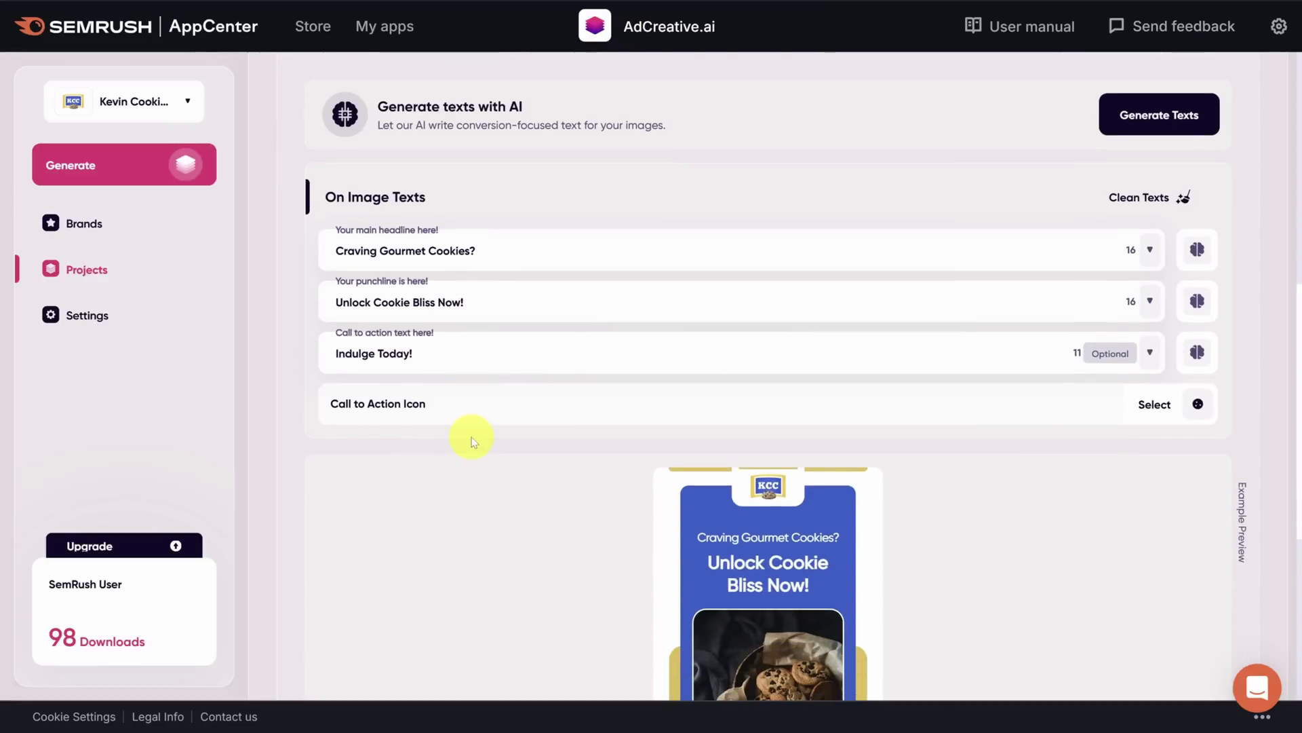
scroll(468, 436, down, 2)
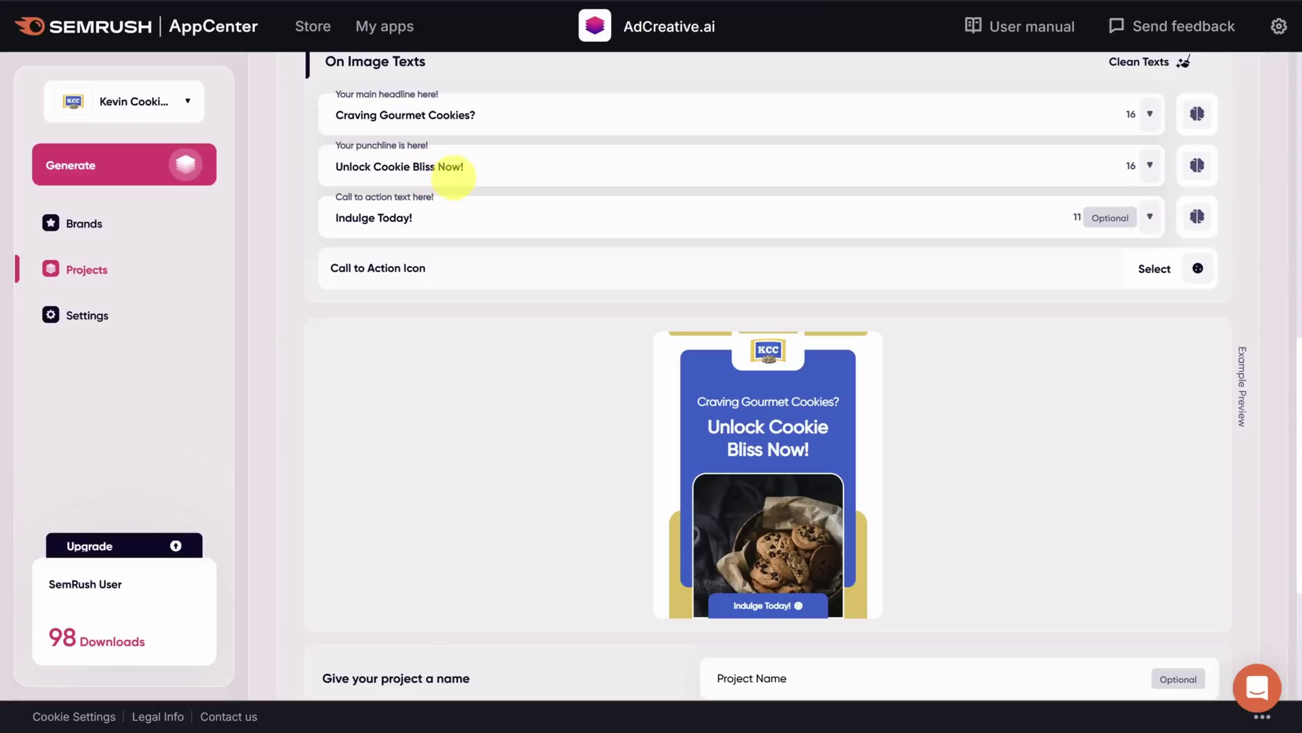
drag(462, 166, 309, 169)
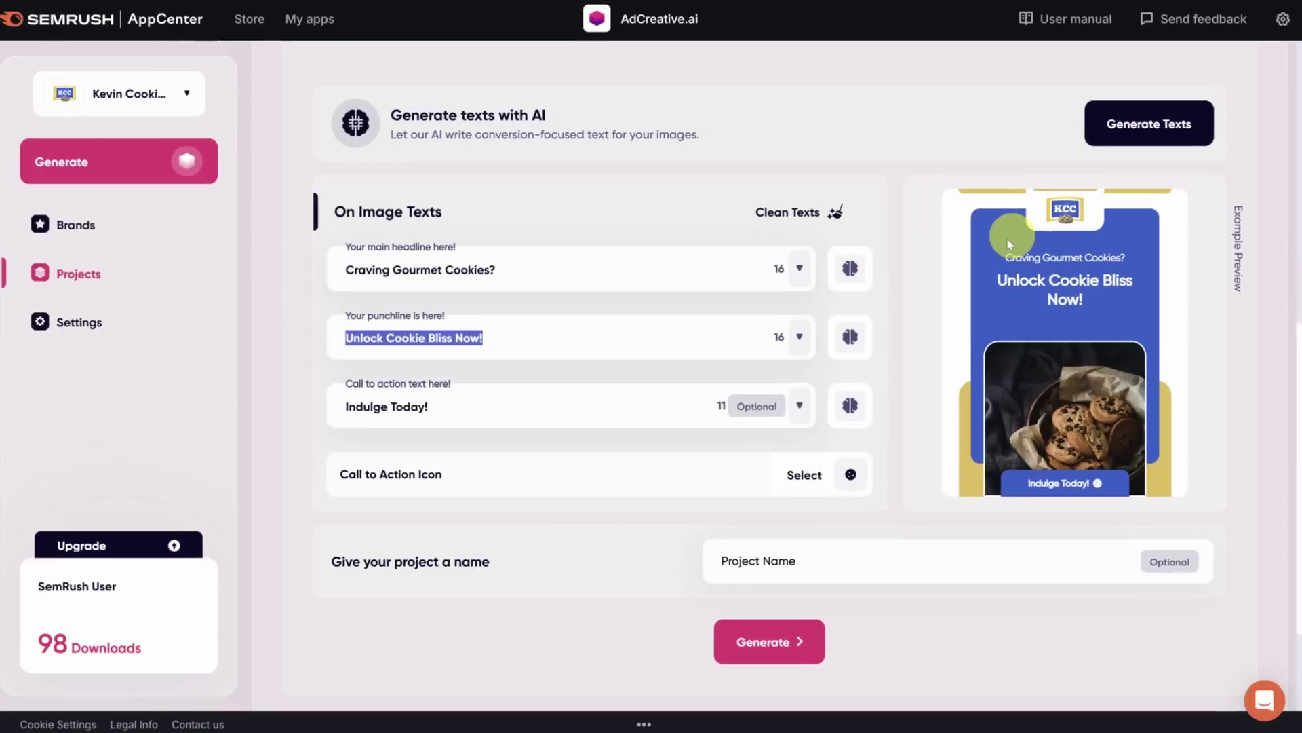
- Get Text Craft AI variation suggestions for the punchline and view its sentiment options
click(850, 336)
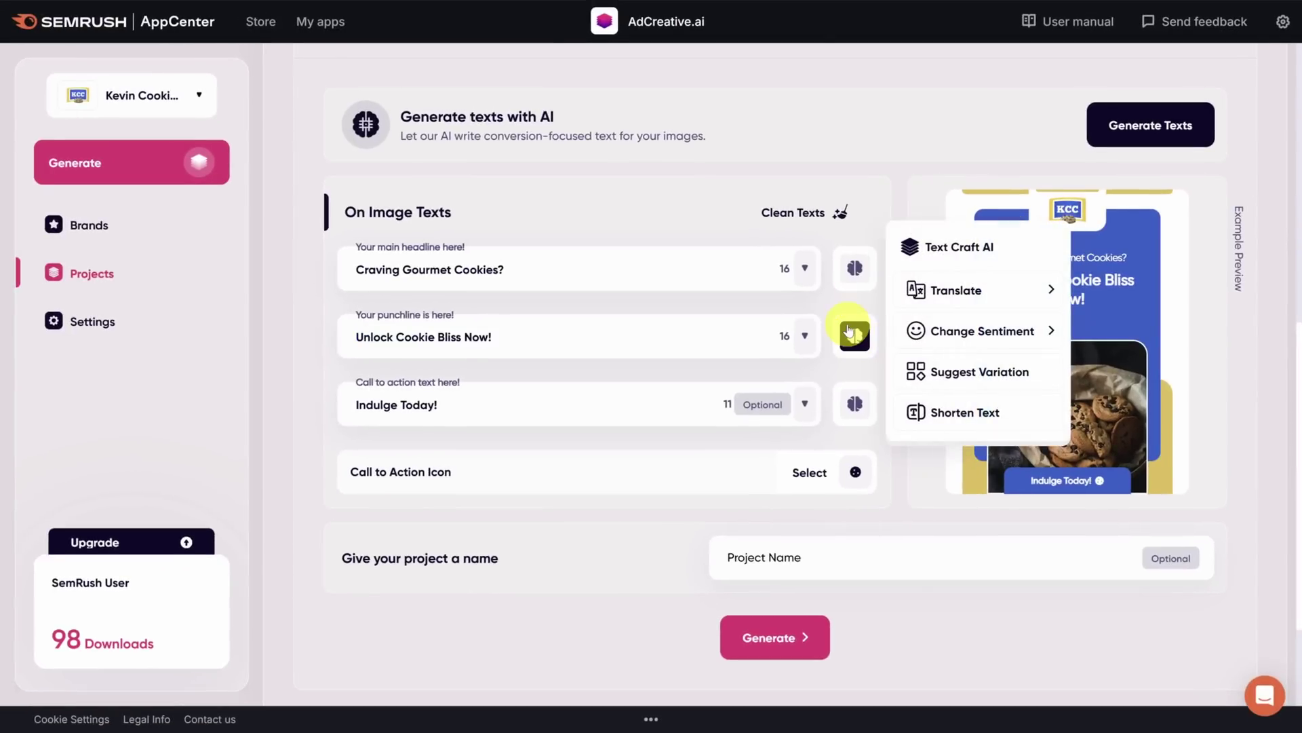
click(961, 375)
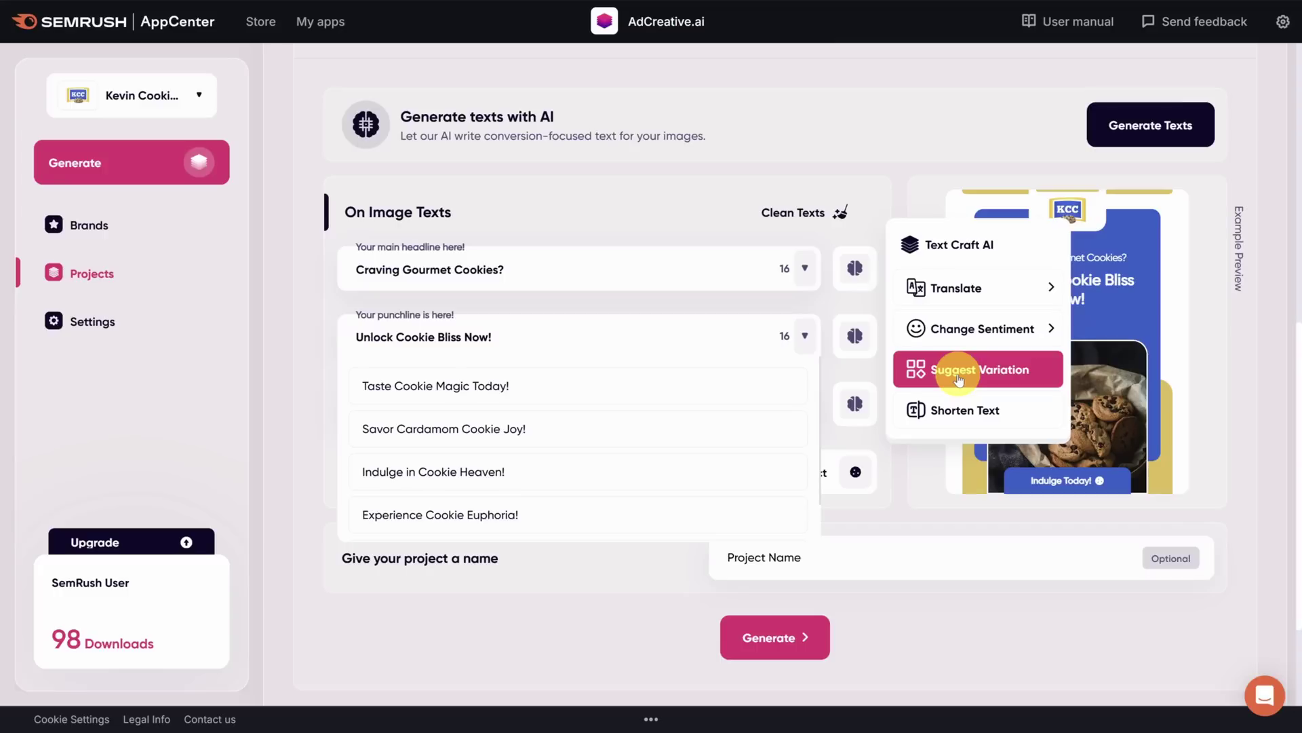
click(961, 329)
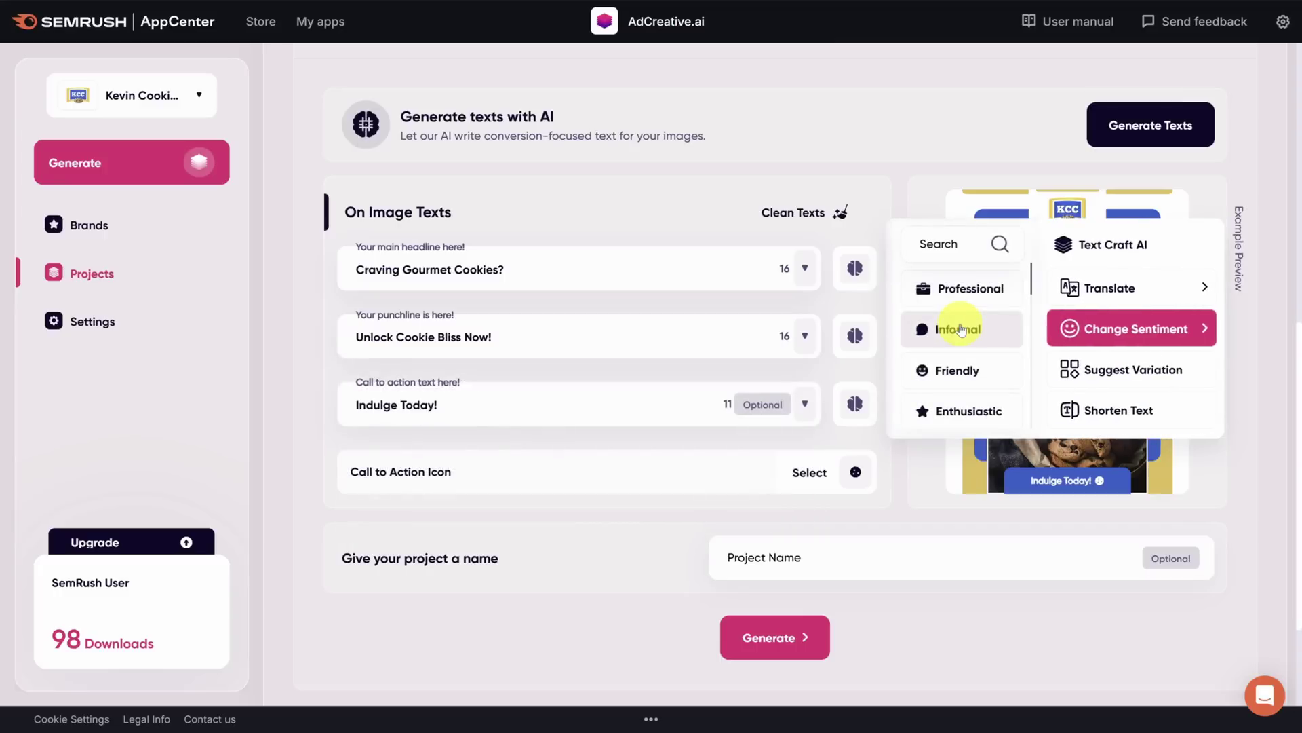
scroll(962, 329, down, 5)
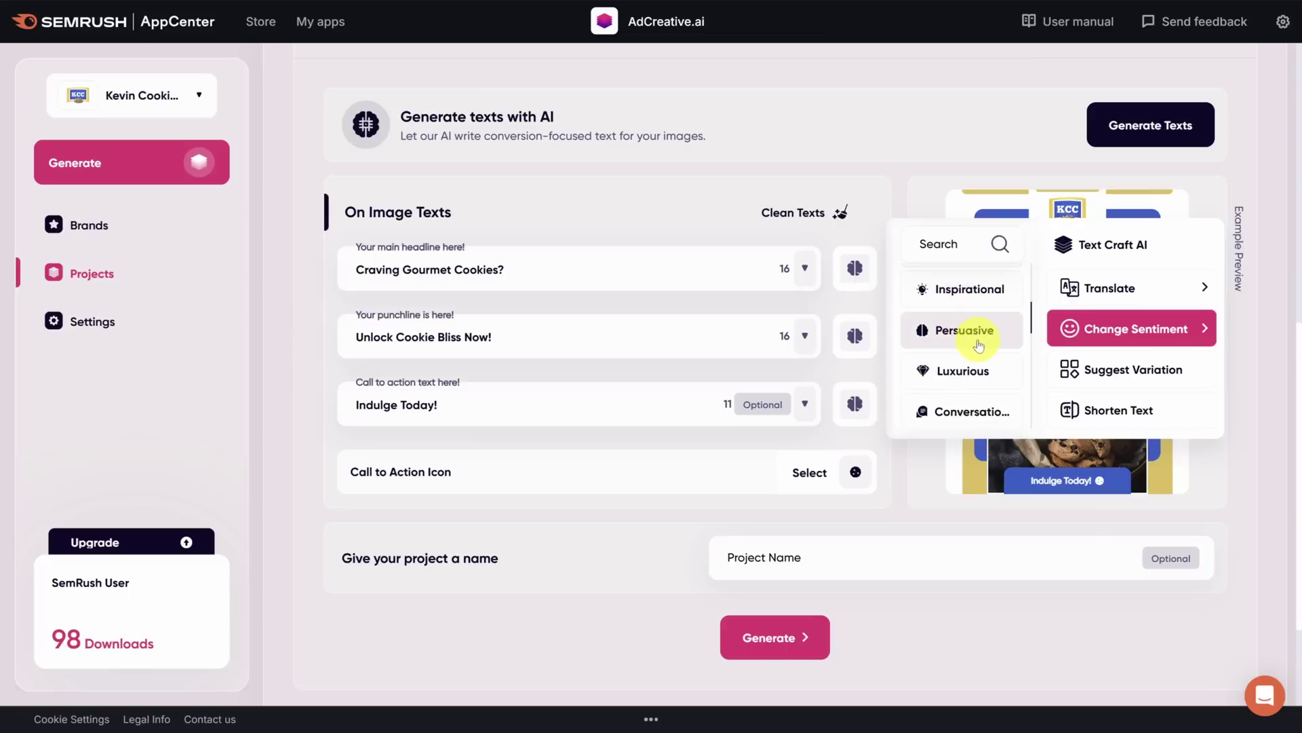
- Rewrite the punchline with Persuasive sentiment and select the resulting 'Taste Pure Cookie Ecstasy!' text
click(979, 345)
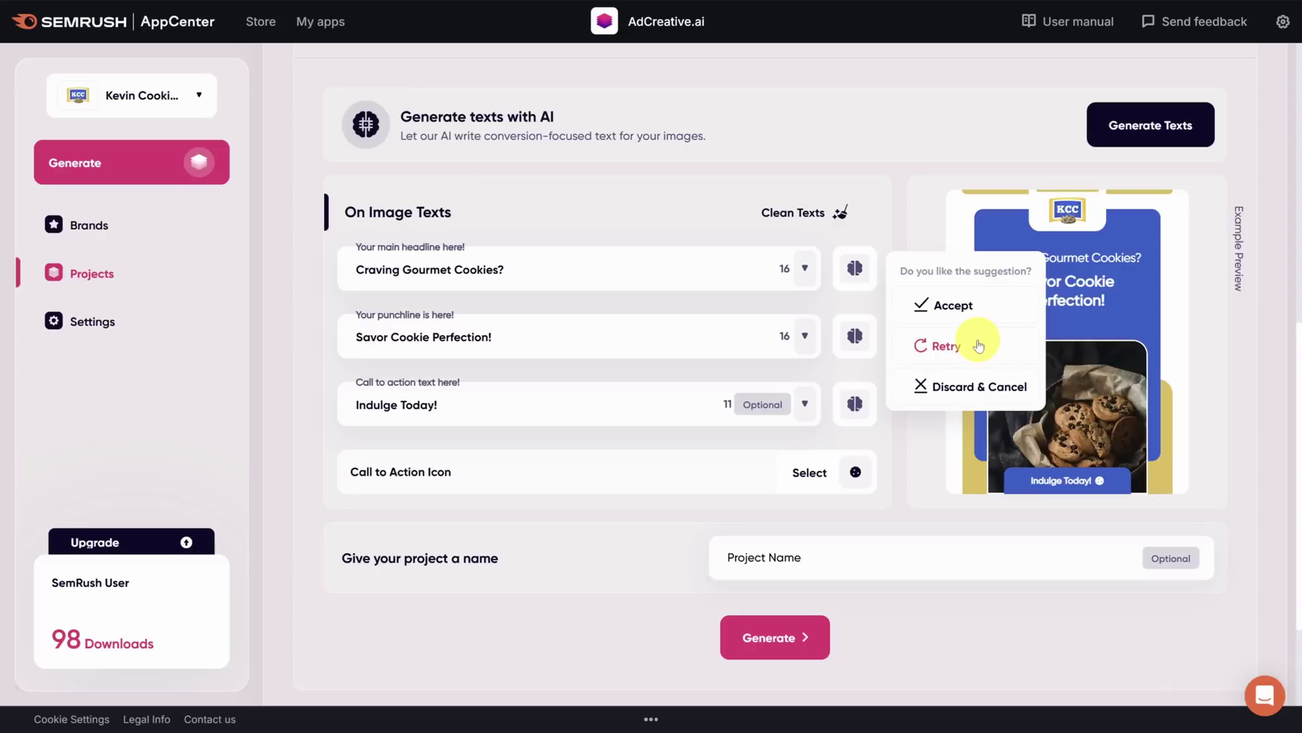
click(978, 345)
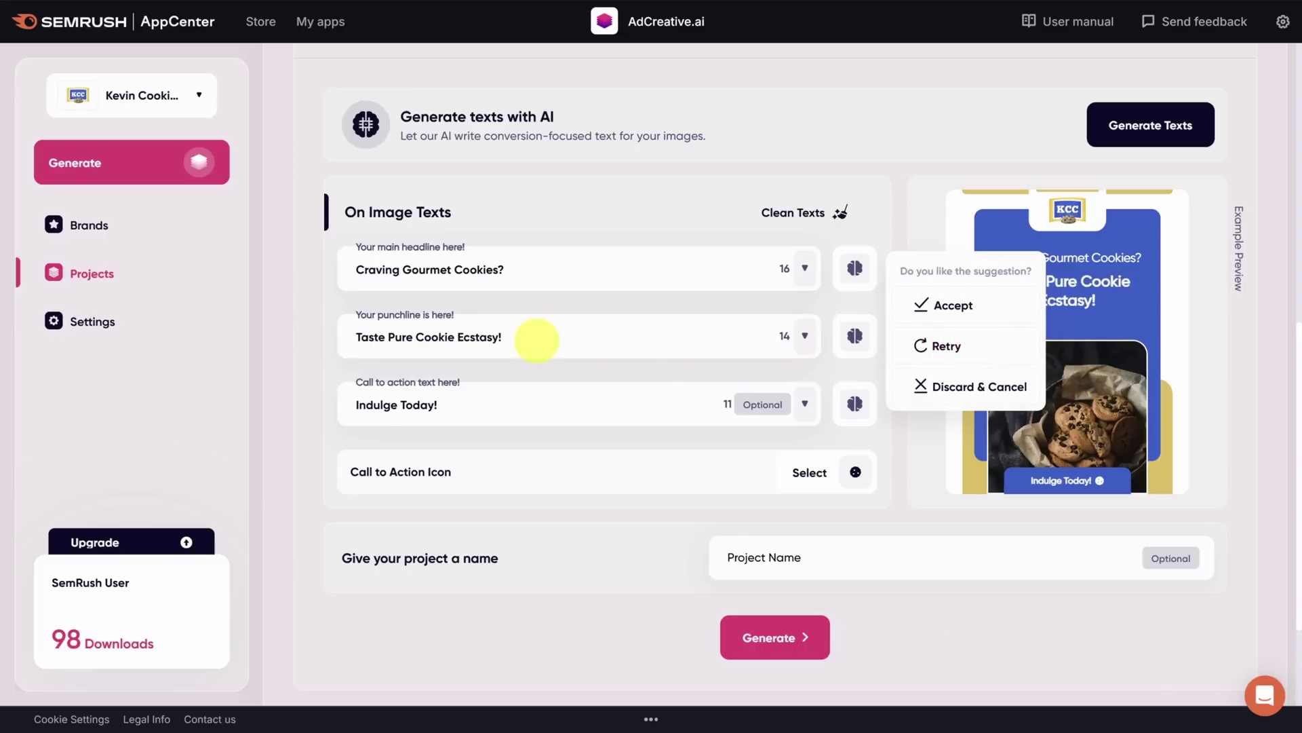
click(533, 337)
drag(552, 340, 307, 336)
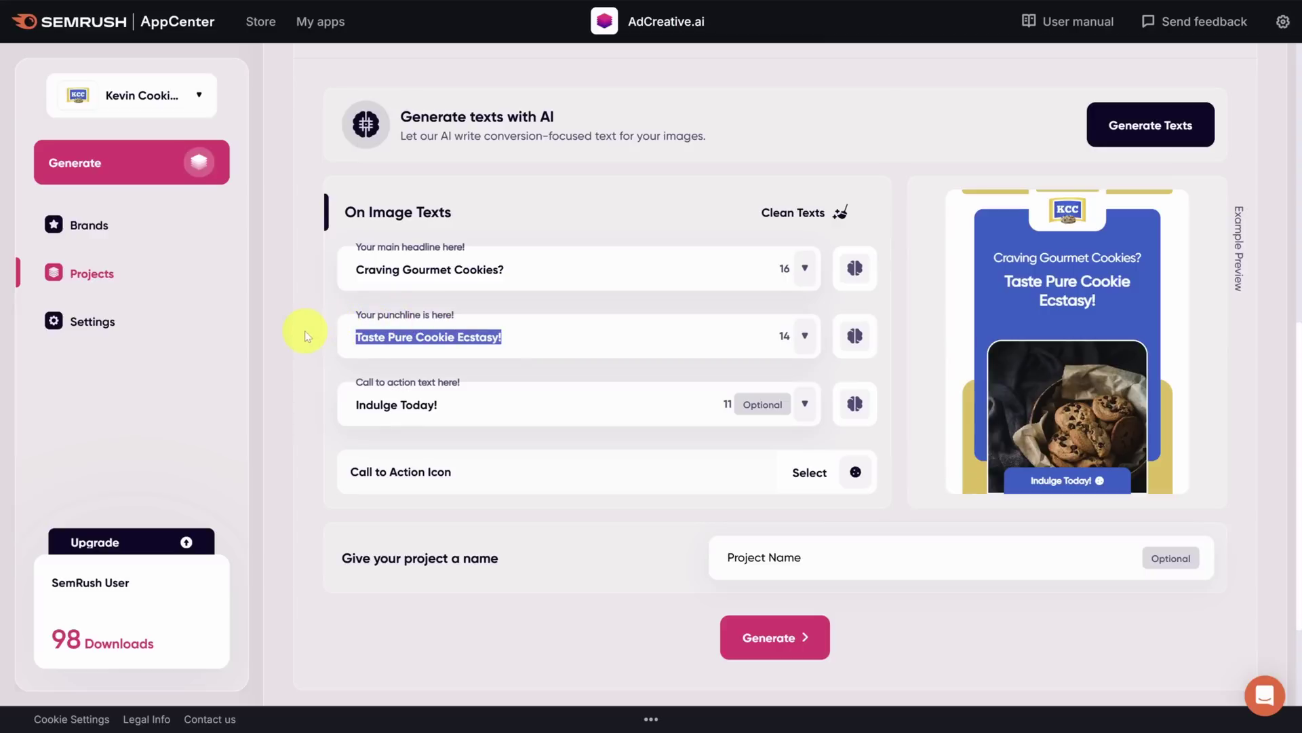
- Paste in the new punchline, name the project 'KCC Awareness Campaign' and generate the creatives
text(Buy Cookie Baskets for a Limited Time)
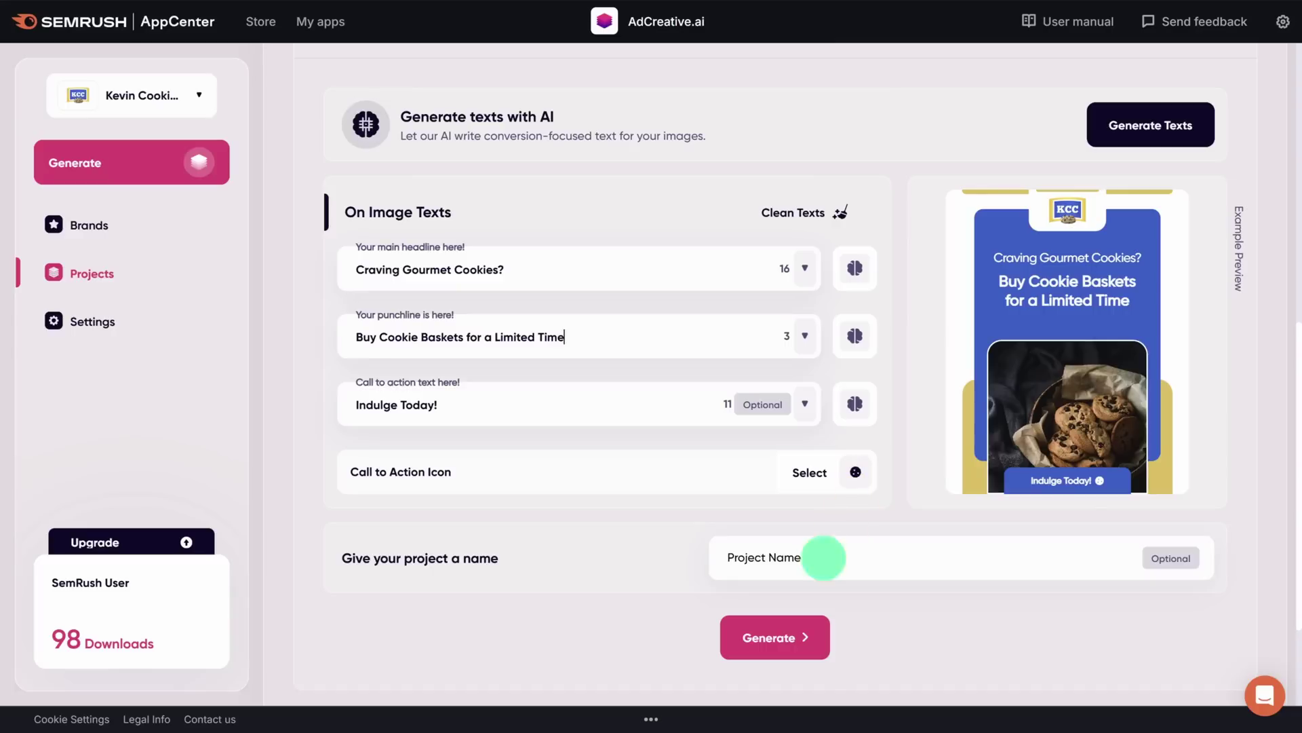
click(822, 557)
text(KCC Awareness Campaign)
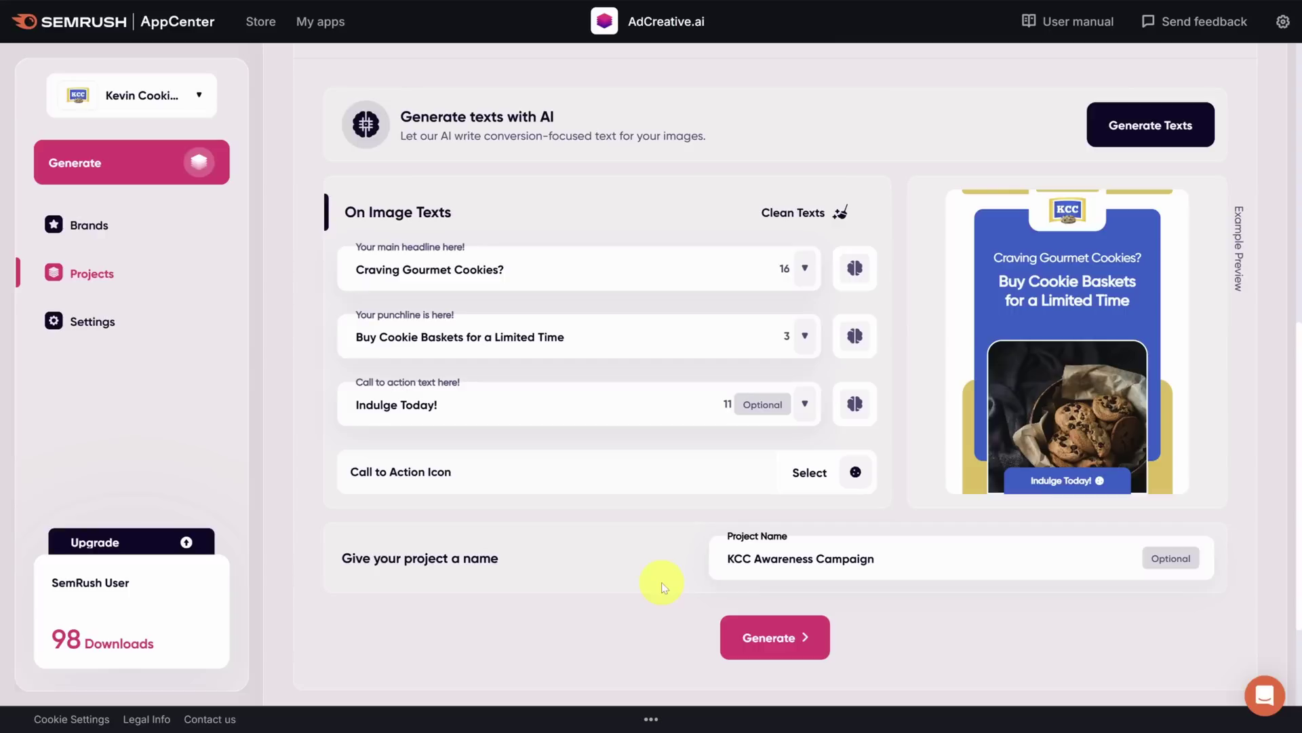
click(772, 640)
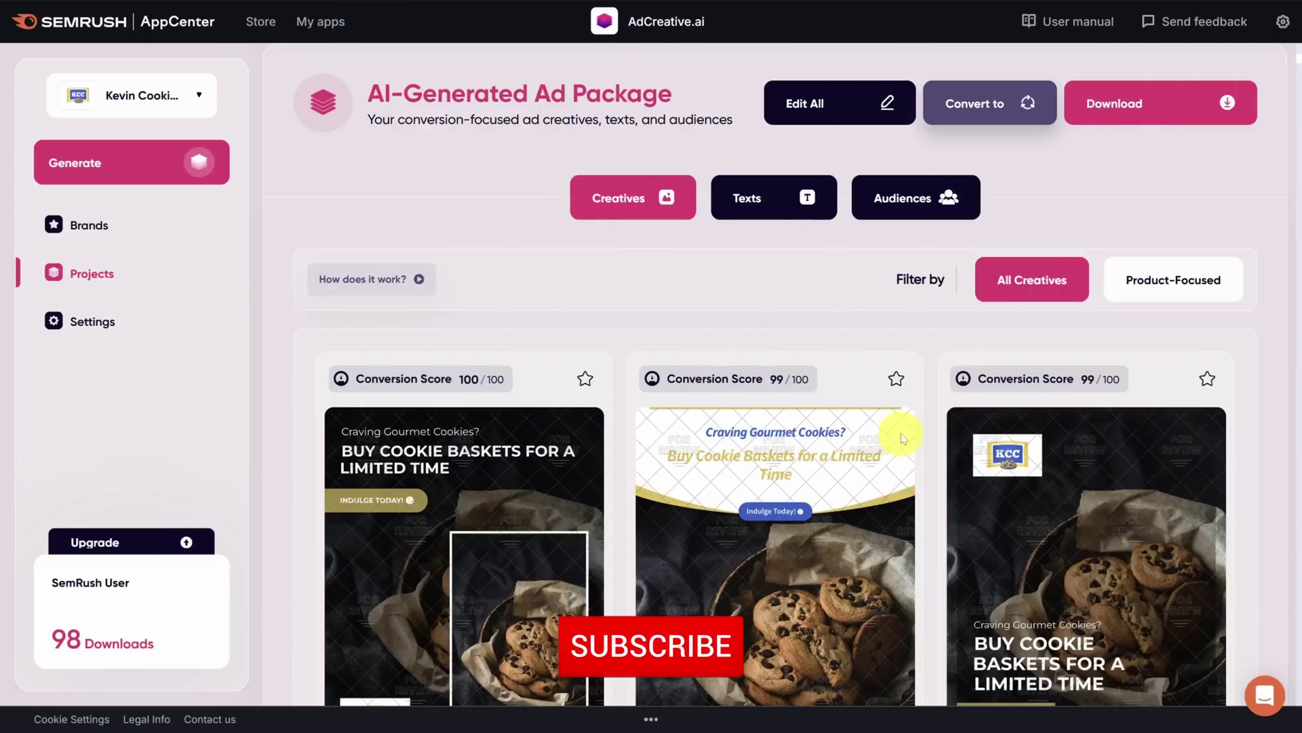
- Download the yellow-and-white 91/100 cookie-basket creative from the generated grid
scroll(902, 441, down, 4)
scroll(902, 445, down, 20)
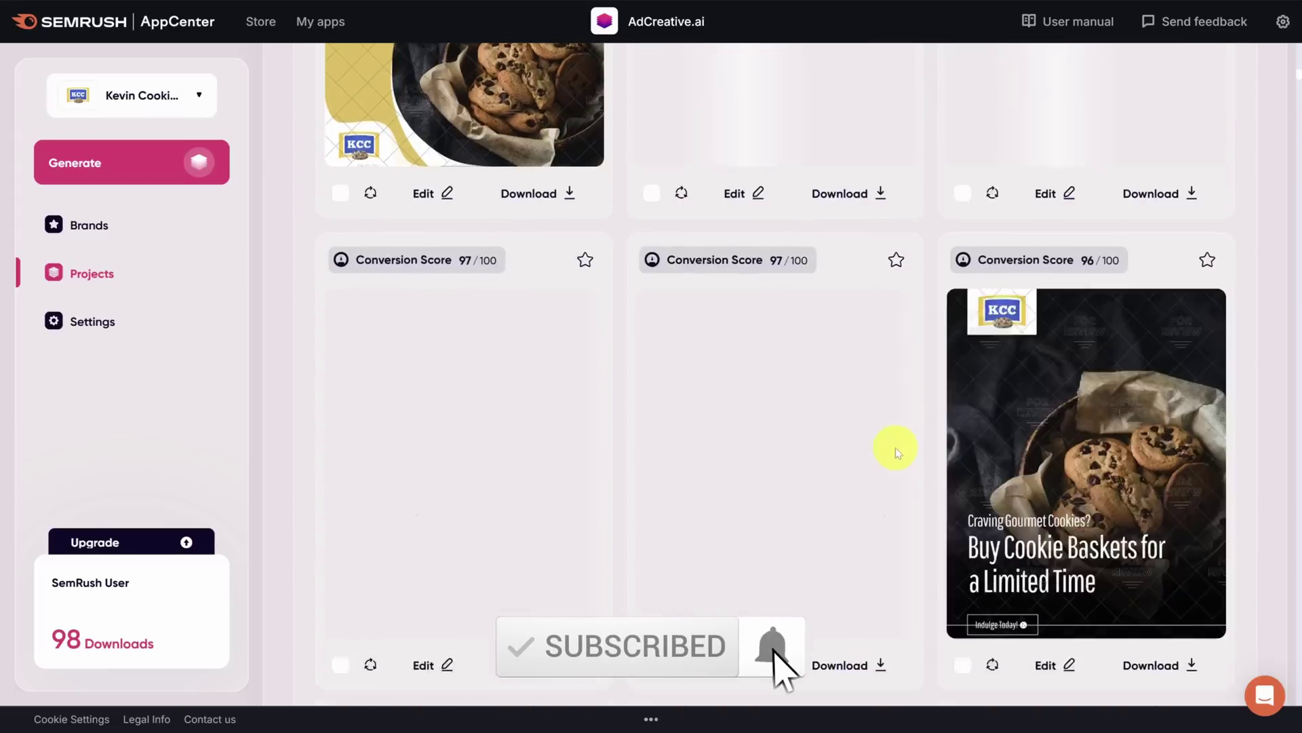
scroll(896, 449, down, 10)
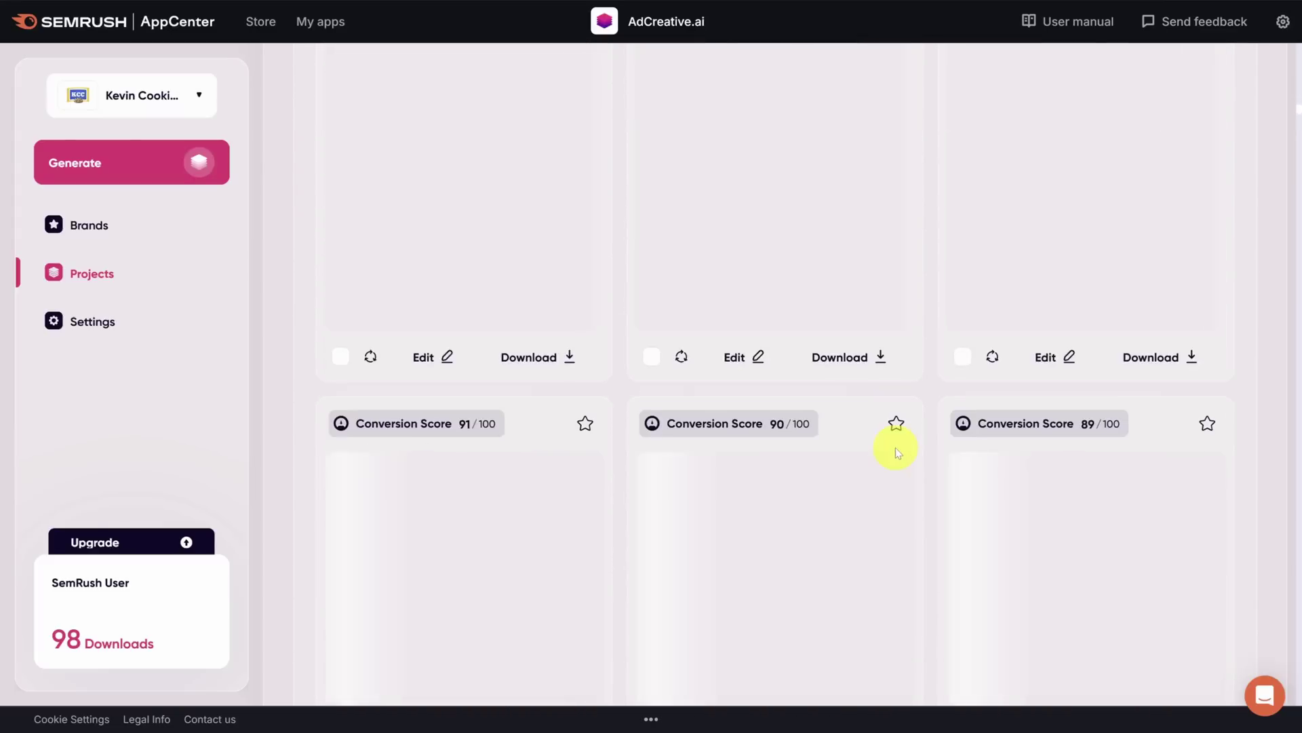
scroll(864, 399, down, 8)
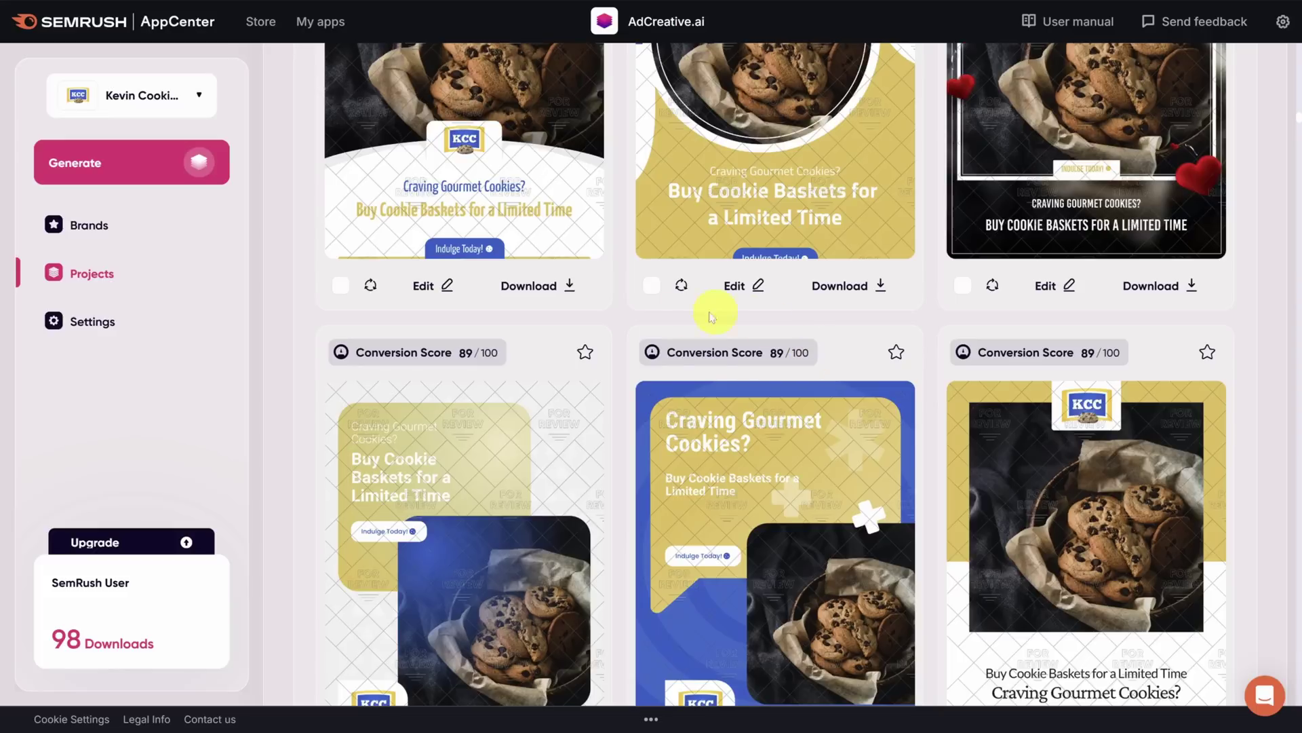
scroll(620, 380, up, 4)
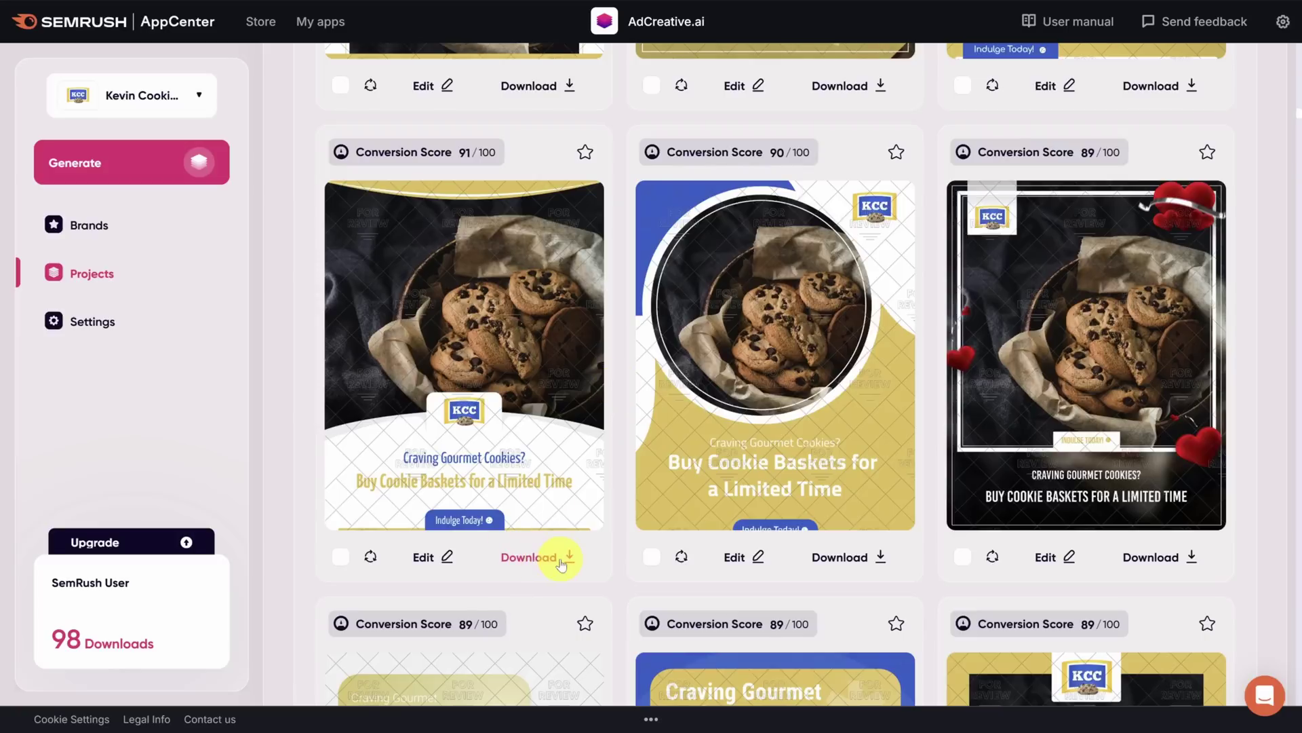
click(523, 565)
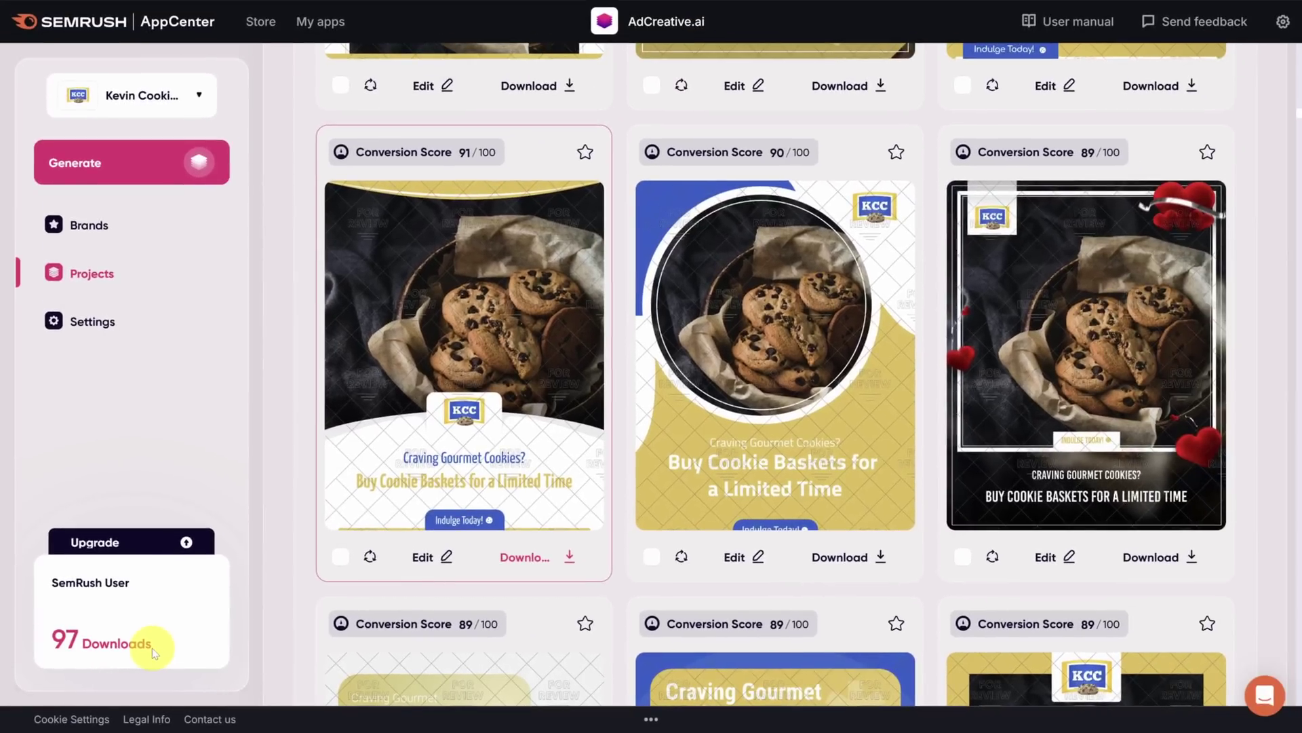
scroll(561, 442, up, 2)
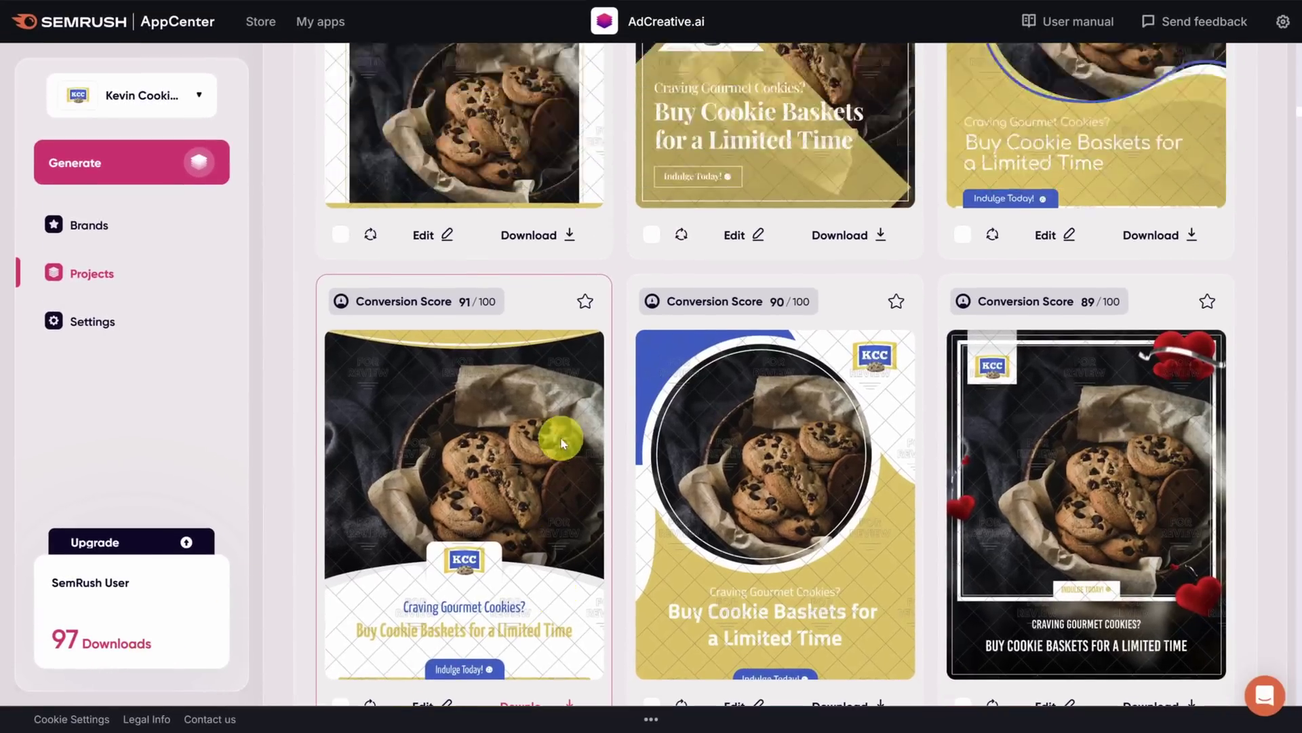
scroll(561, 442, up, 10)
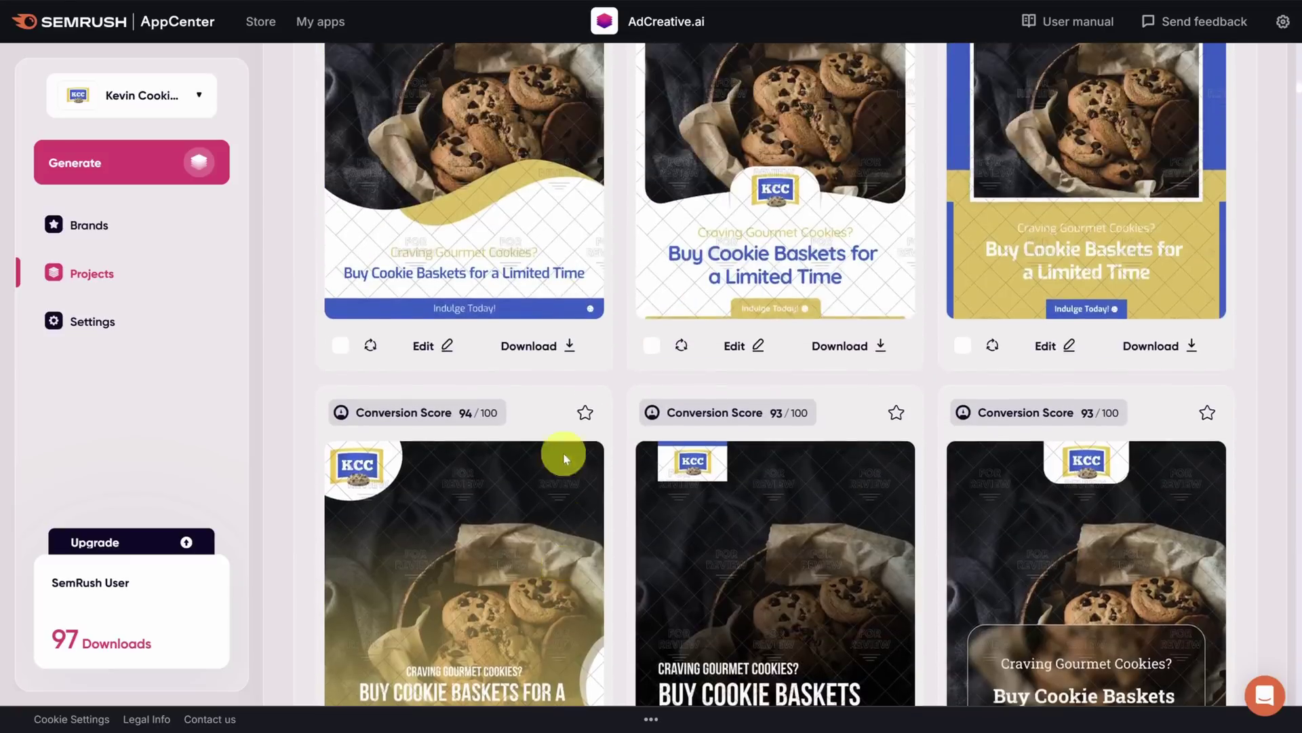
scroll(563, 453, up, 10)
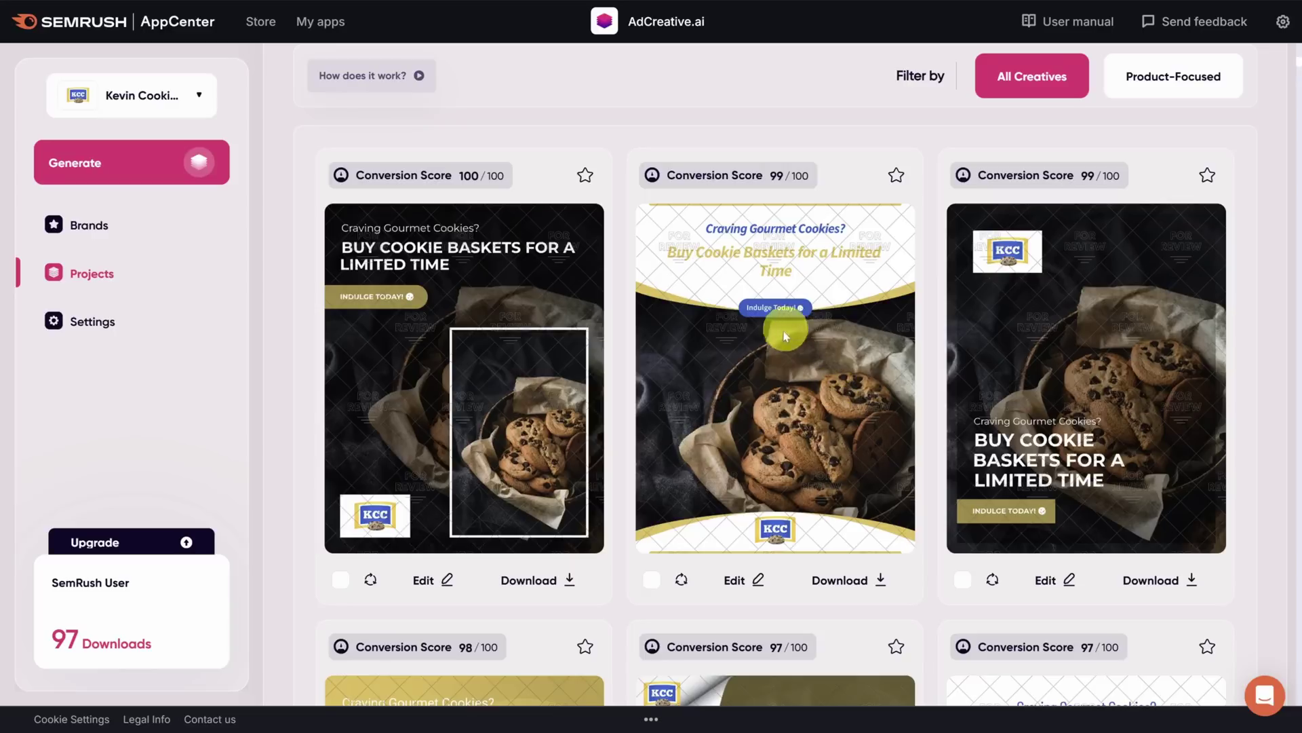
- Quick-edit the 99/100 creative and reach its Logo, Color, Font settings
click(742, 584)
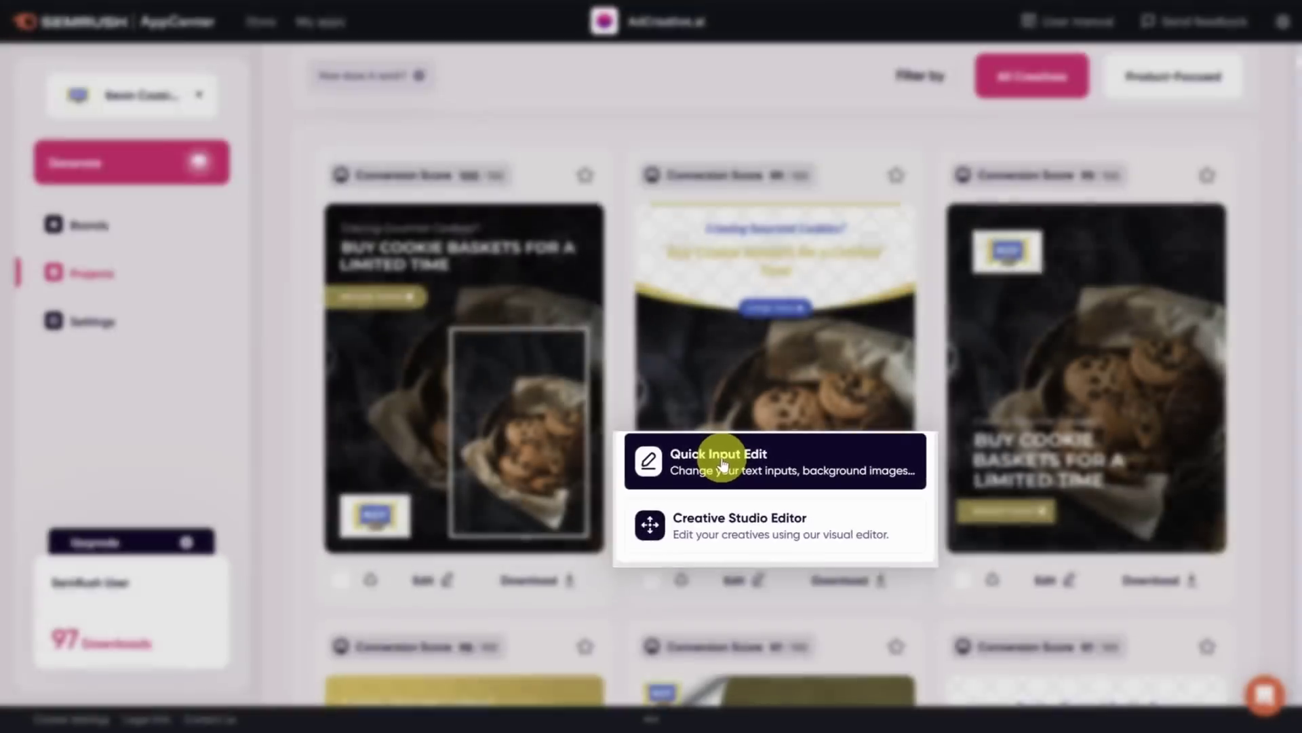
click(723, 464)
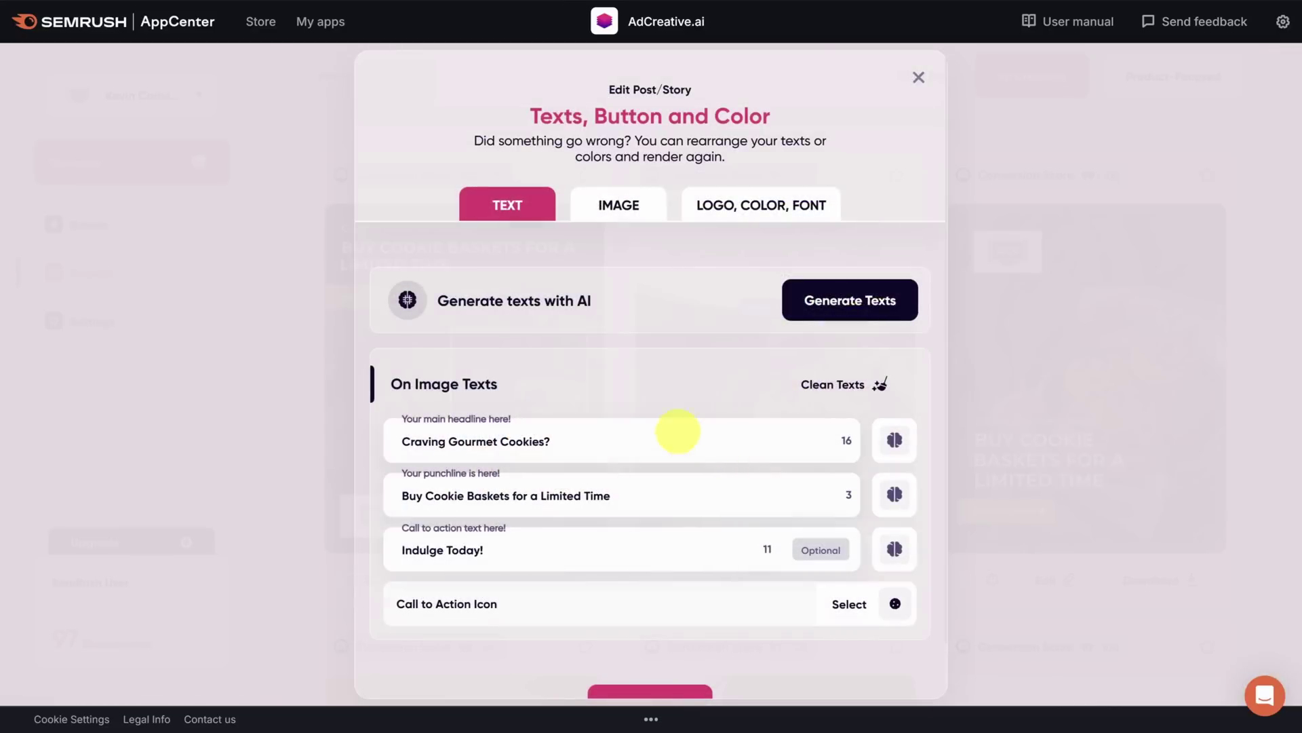
click(620, 206)
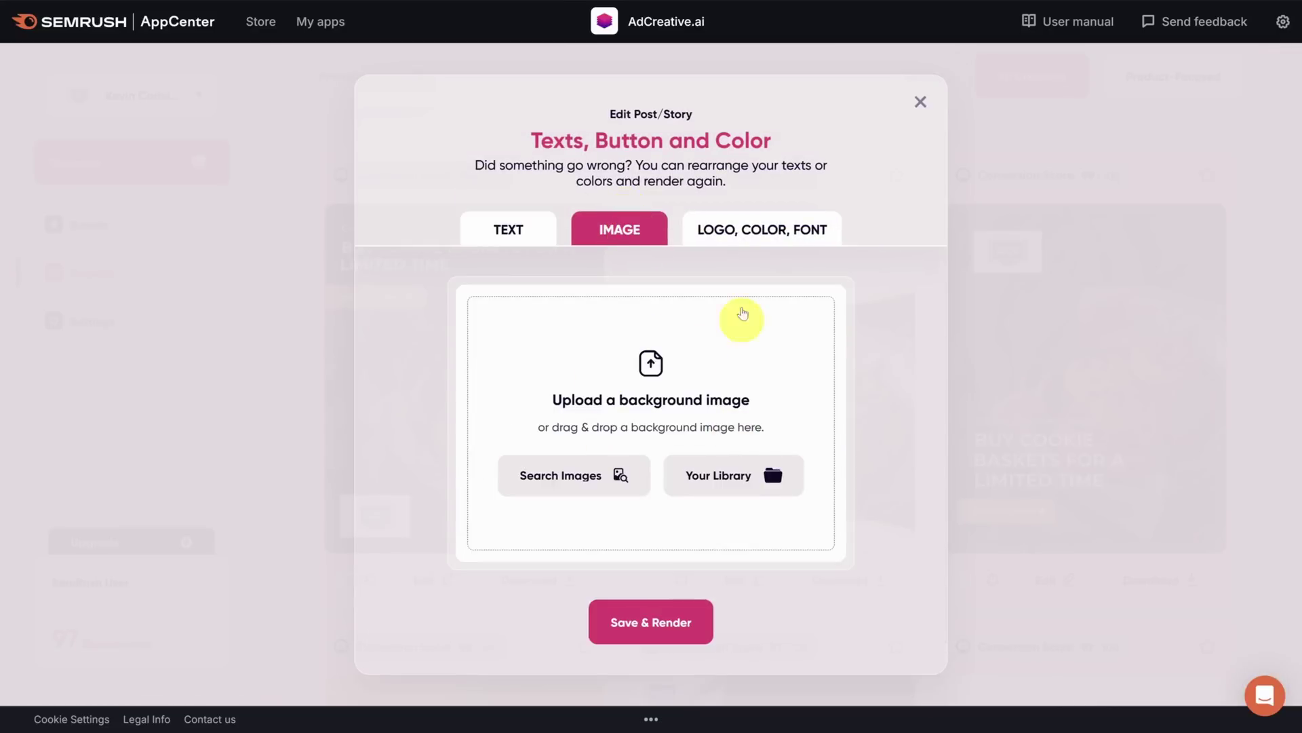
click(740, 237)
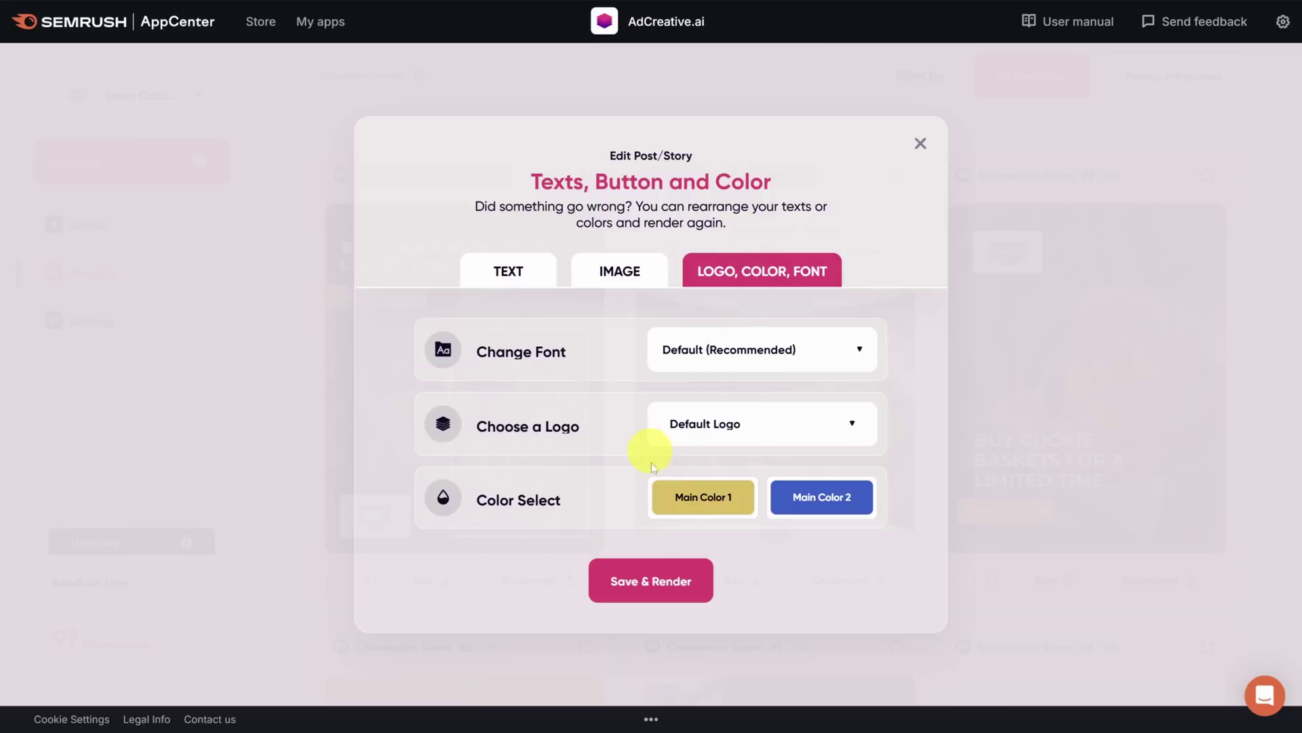
- Set Main Color 1 to orange and Main Color 2 to purple, then Save & Render
click(709, 507)
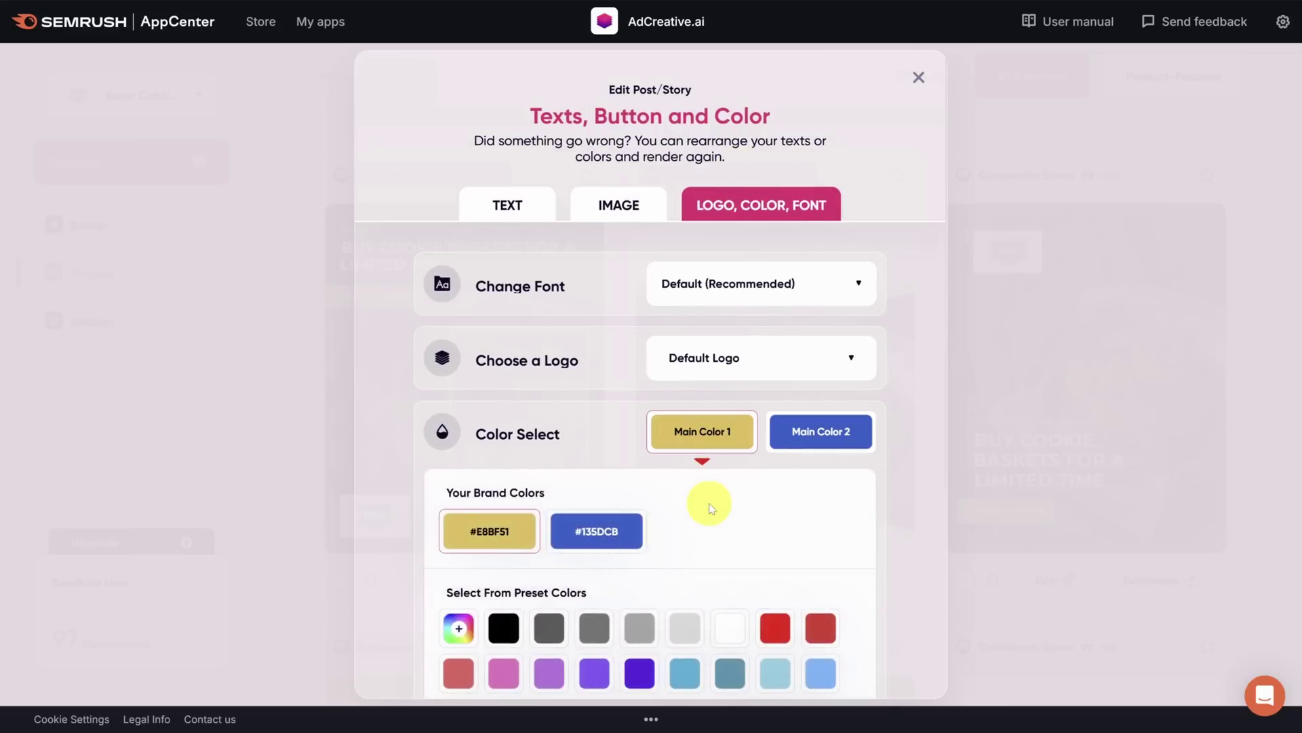
scroll(709, 507, down, 3)
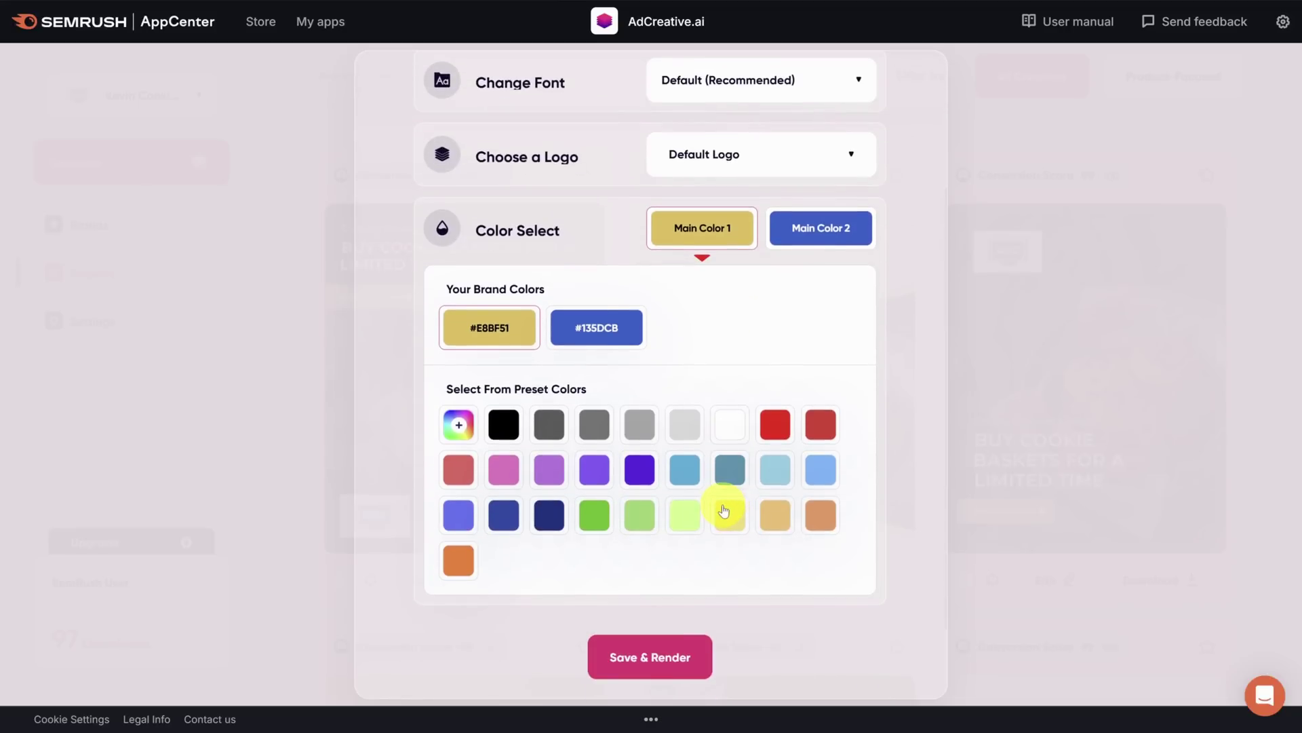
click(820, 518)
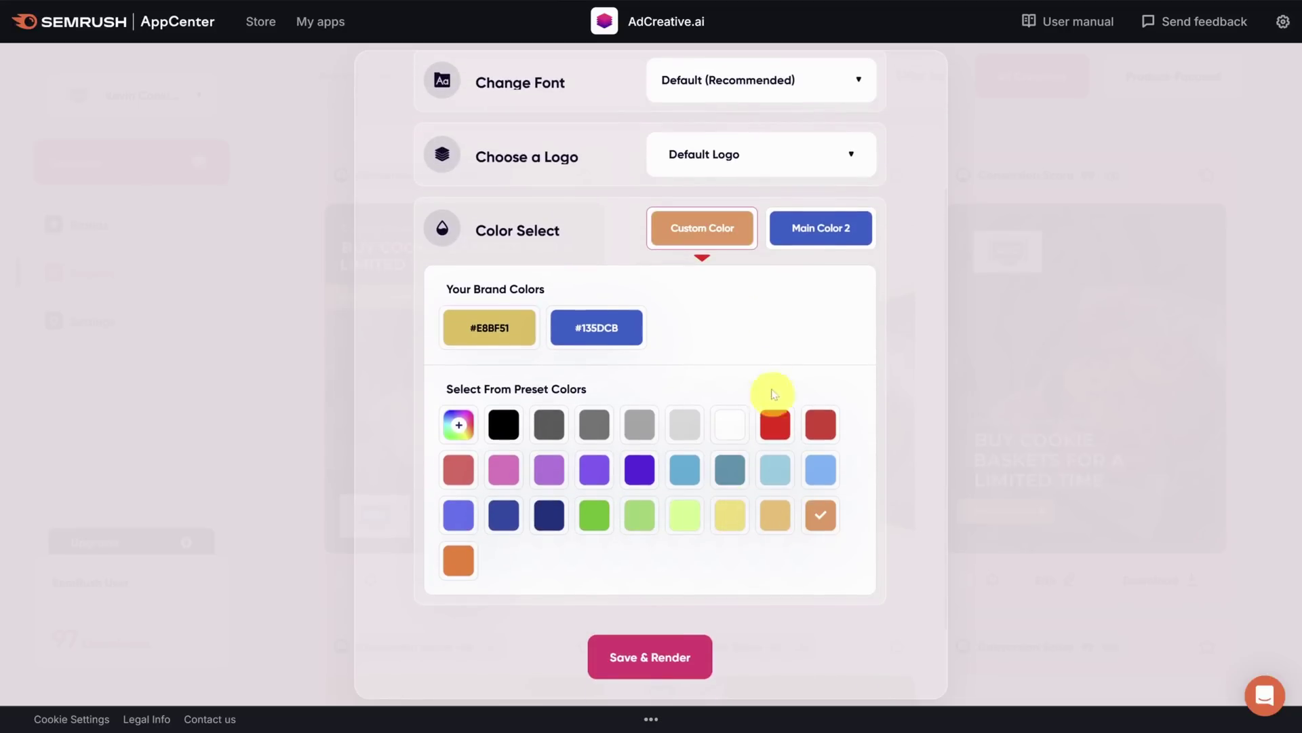
click(821, 232)
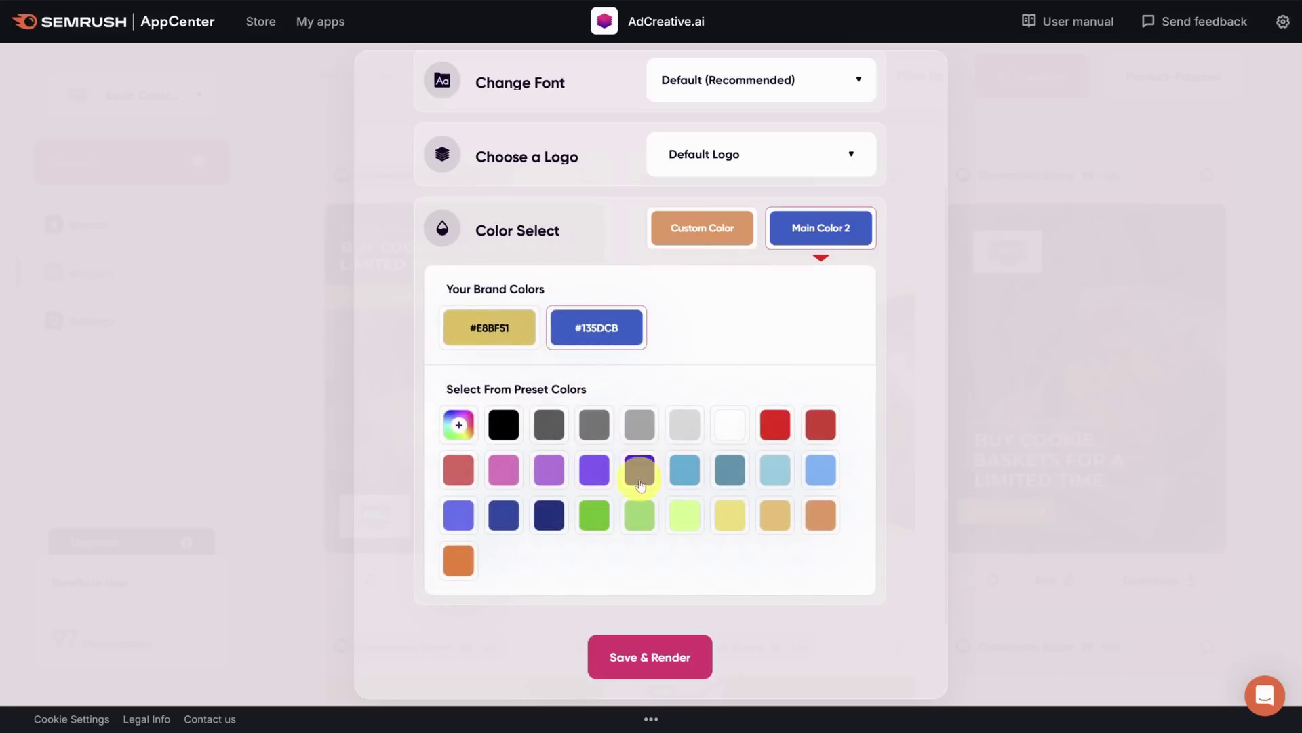
click(639, 472)
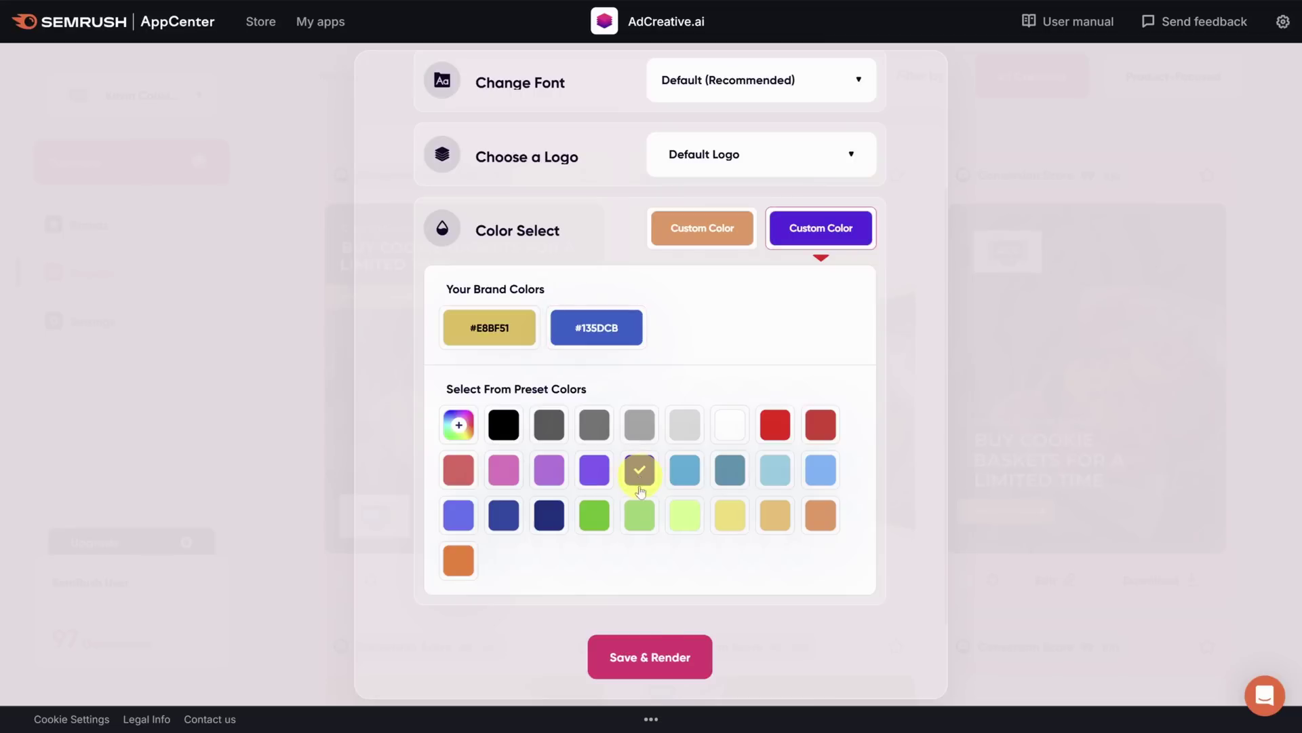
click(655, 654)
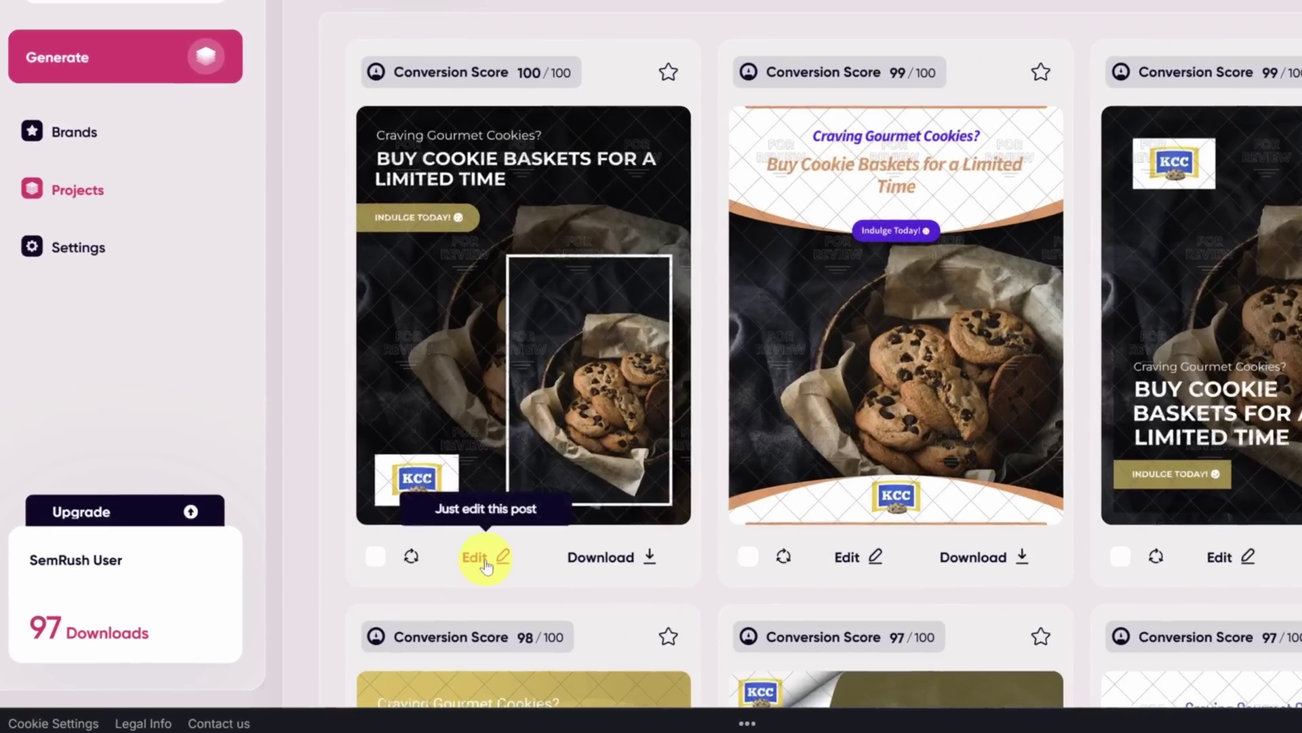
- Open the top creative in Creative Studio Editor, review its layers and select the white frame
click(486, 559)
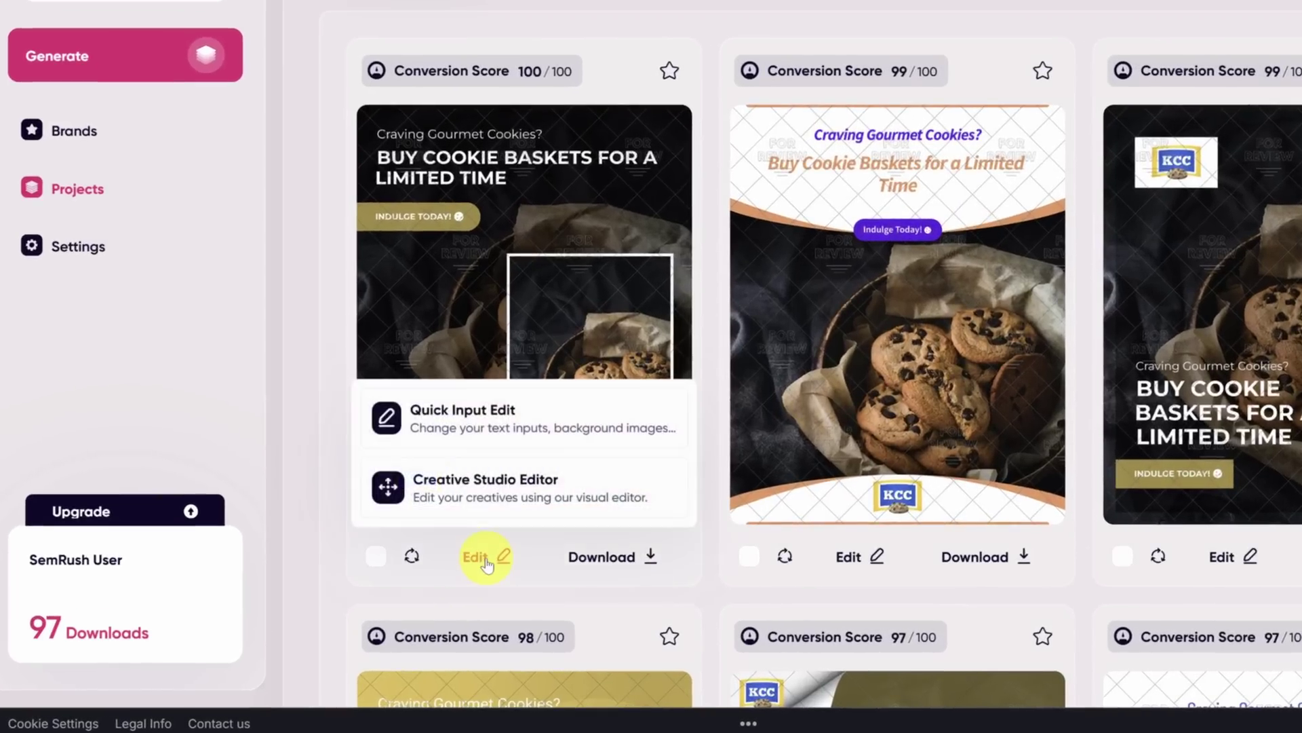
click(487, 493)
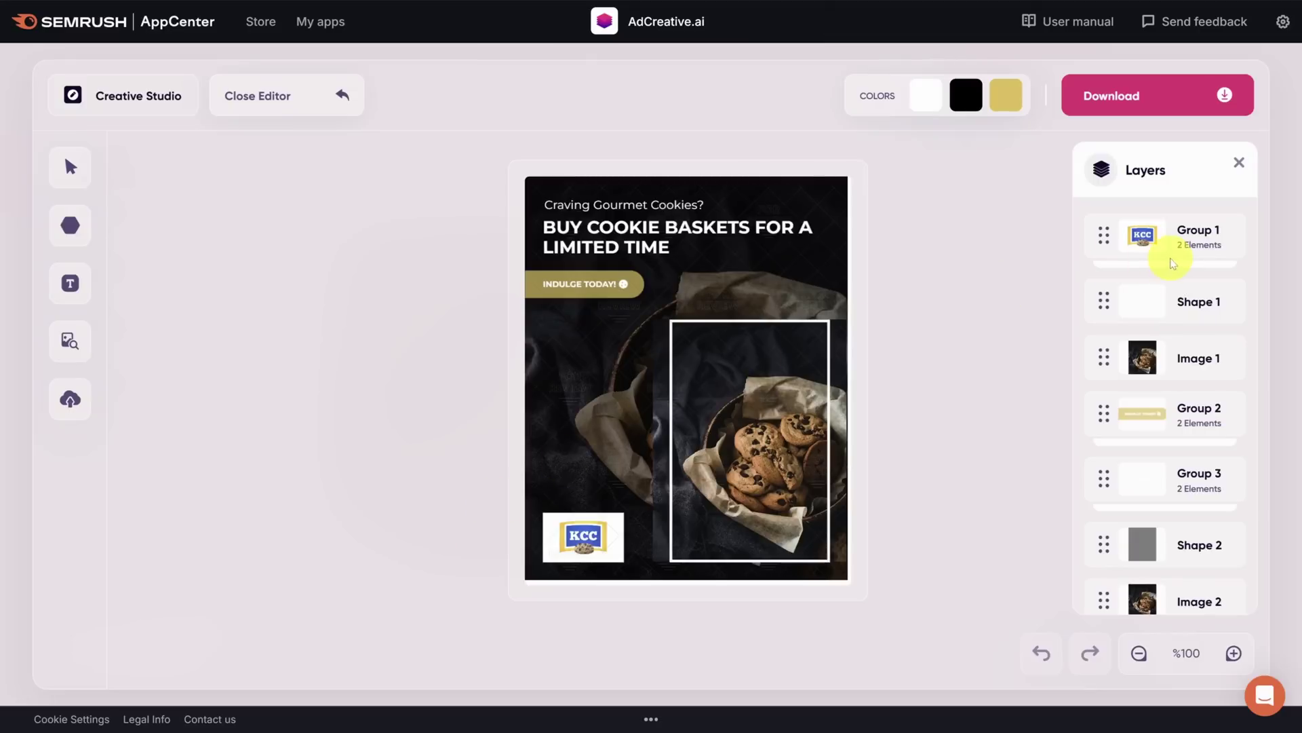
scroll(1173, 263, down, 1)
scroll(1161, 326, down, 1)
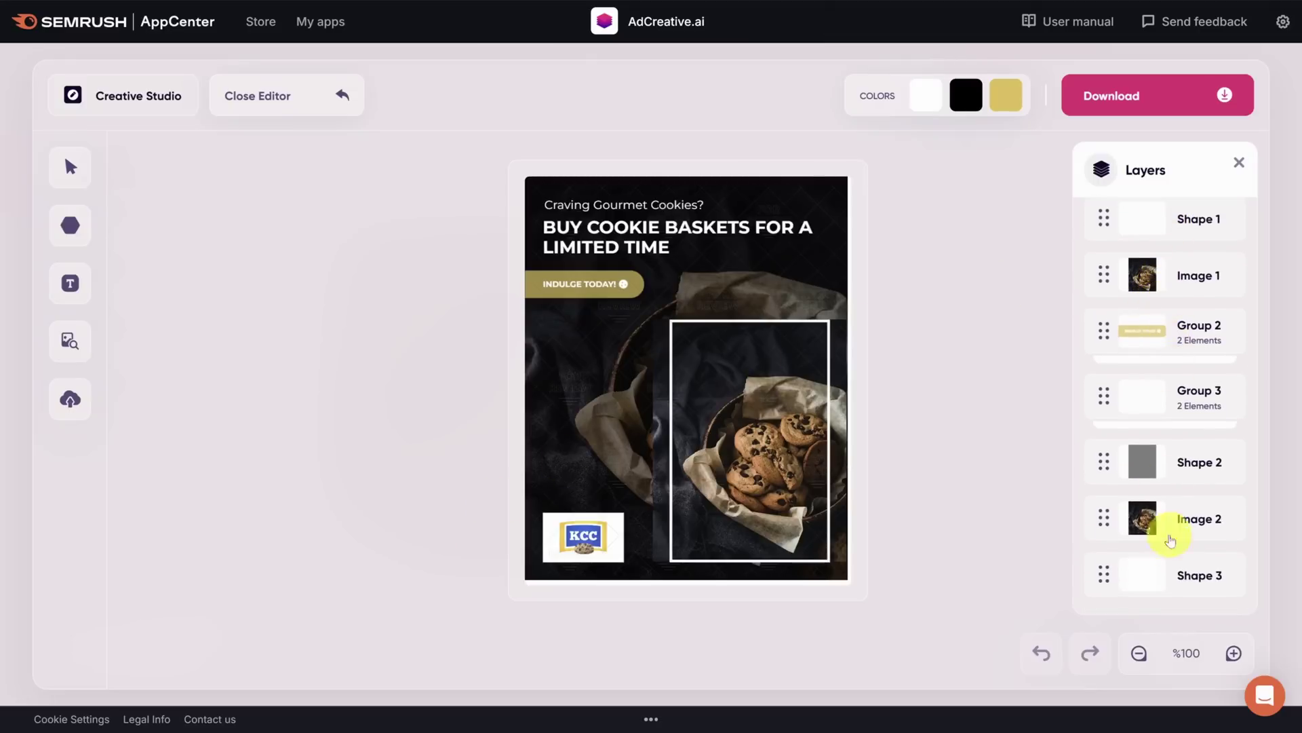
scroll(1173, 563, up, 2)
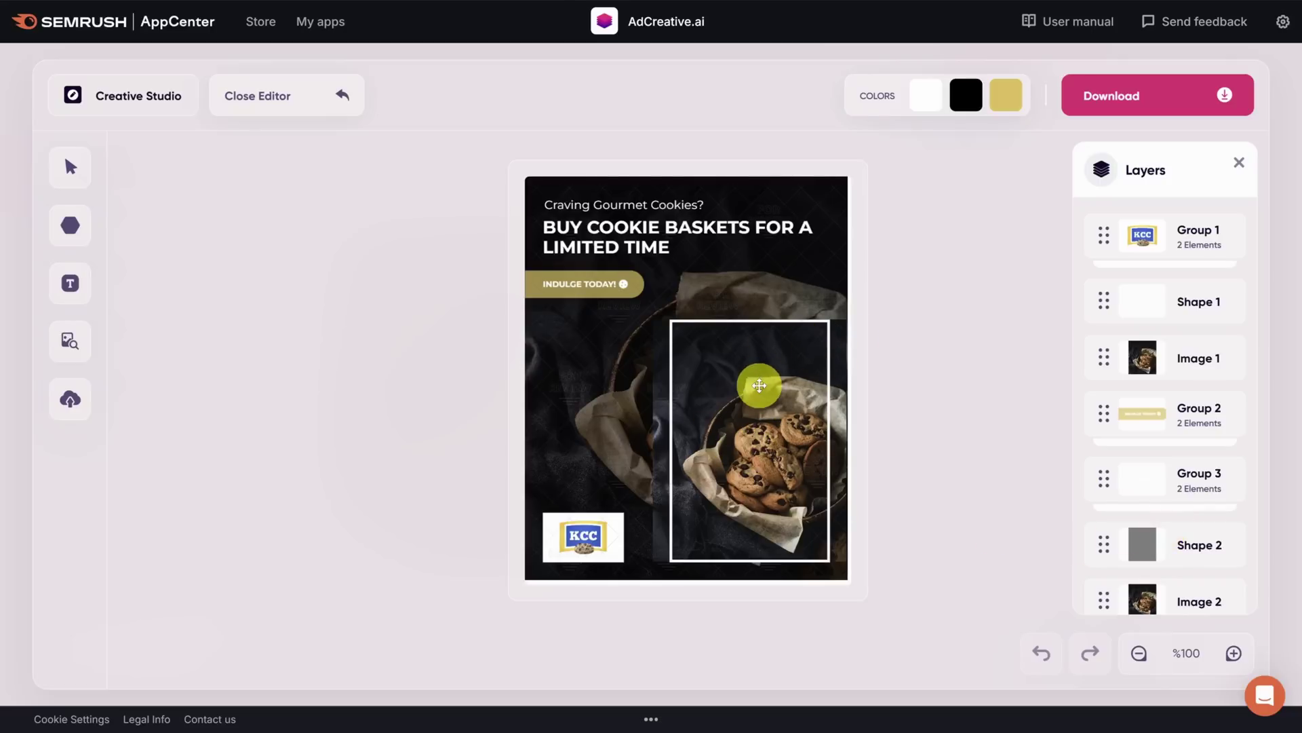
click(759, 385)
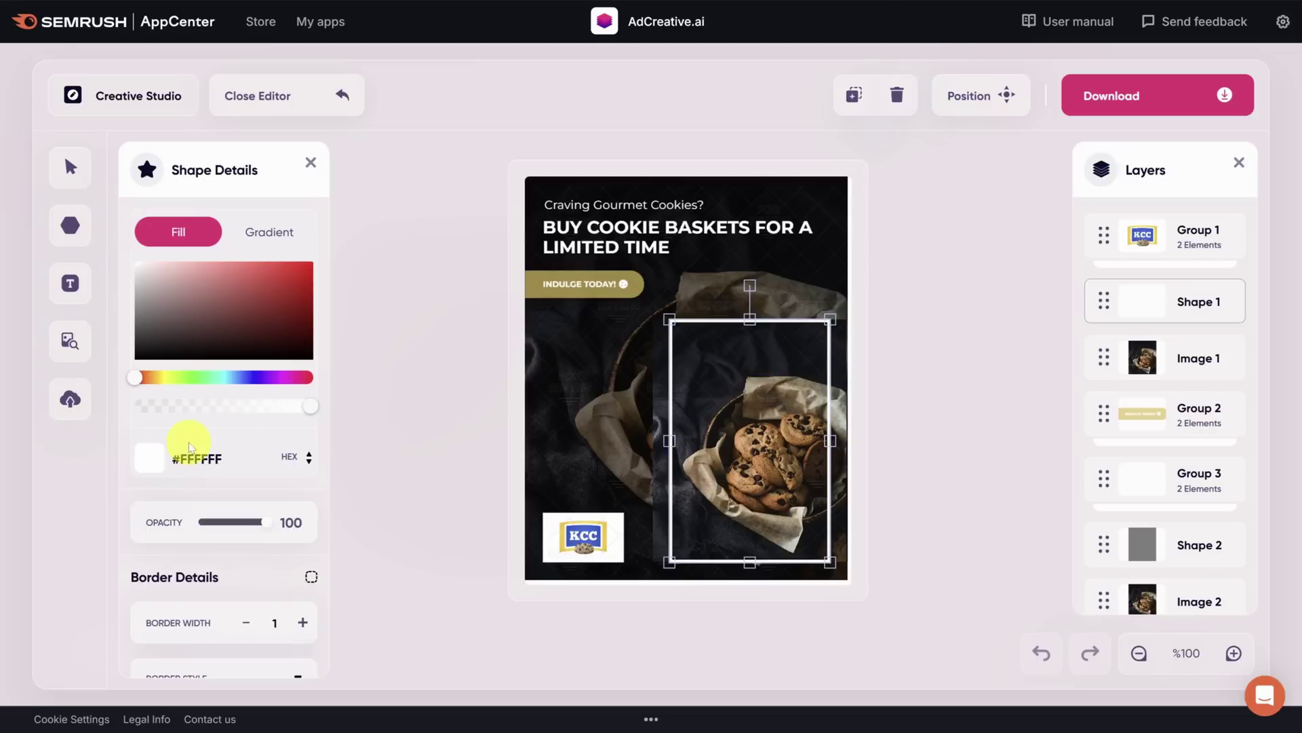
- Delete the white frame (Shape 1) and the inset cookie photo (Image 1)
scroll(196, 438, down, 2)
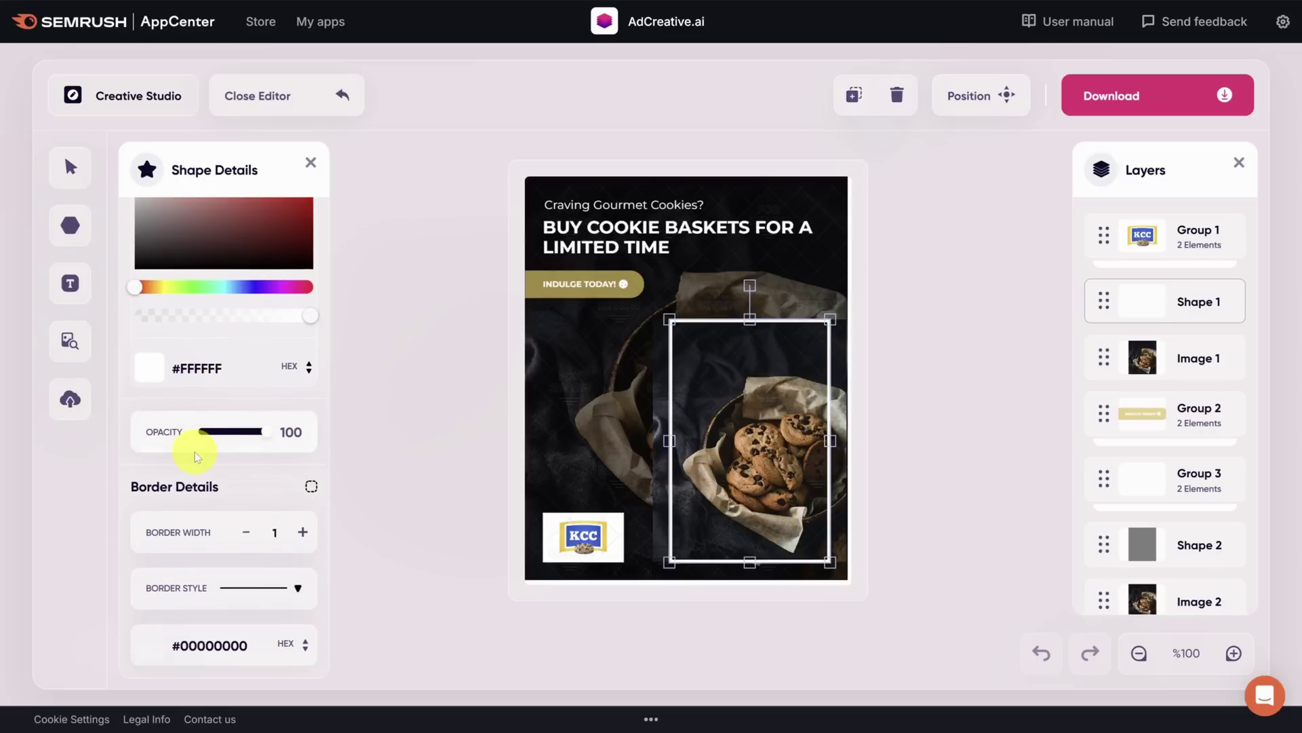
scroll(196, 448, up, 2)
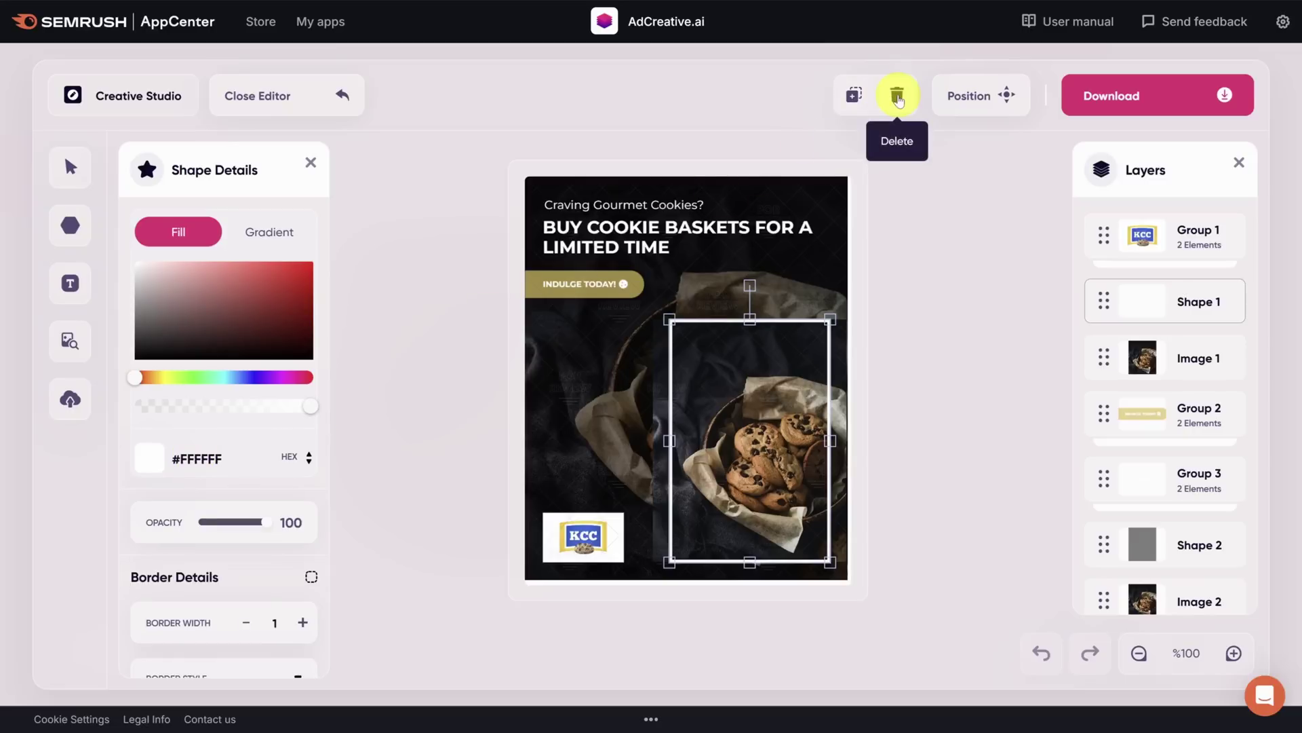
click(897, 97)
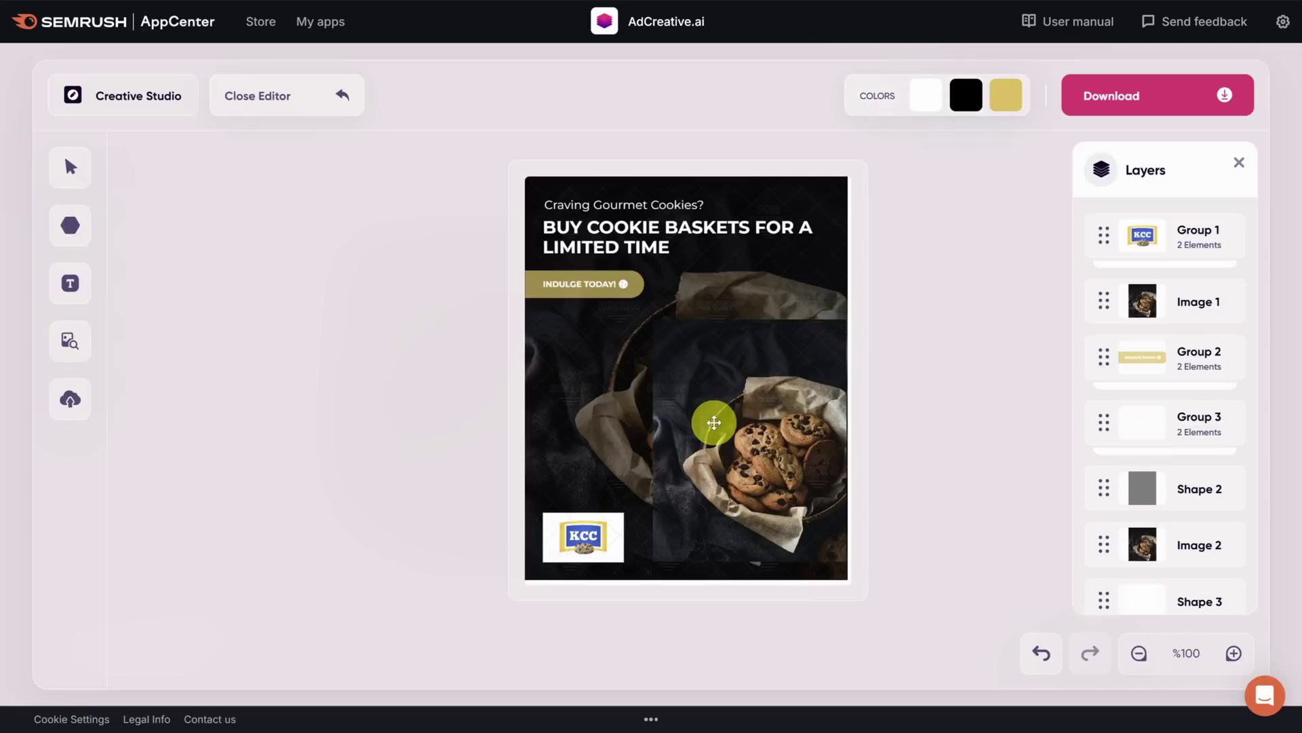
click(714, 422)
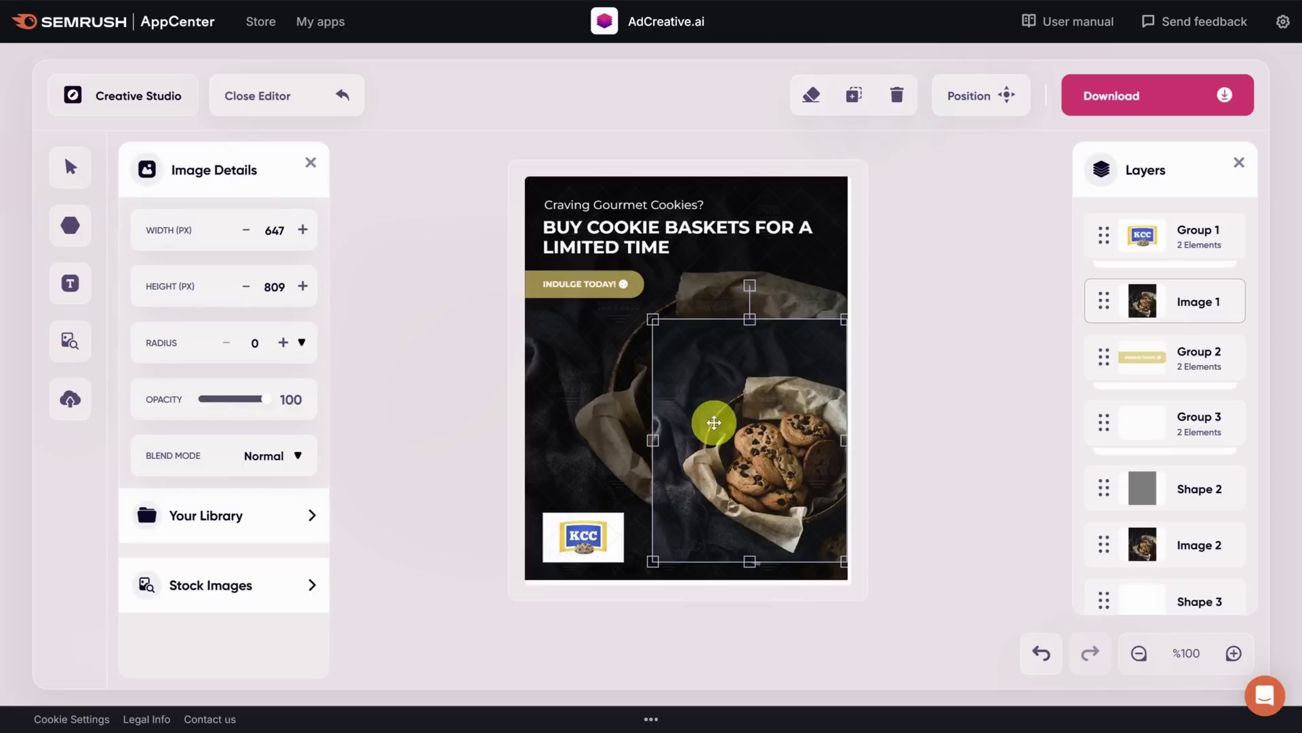
key(Delete)
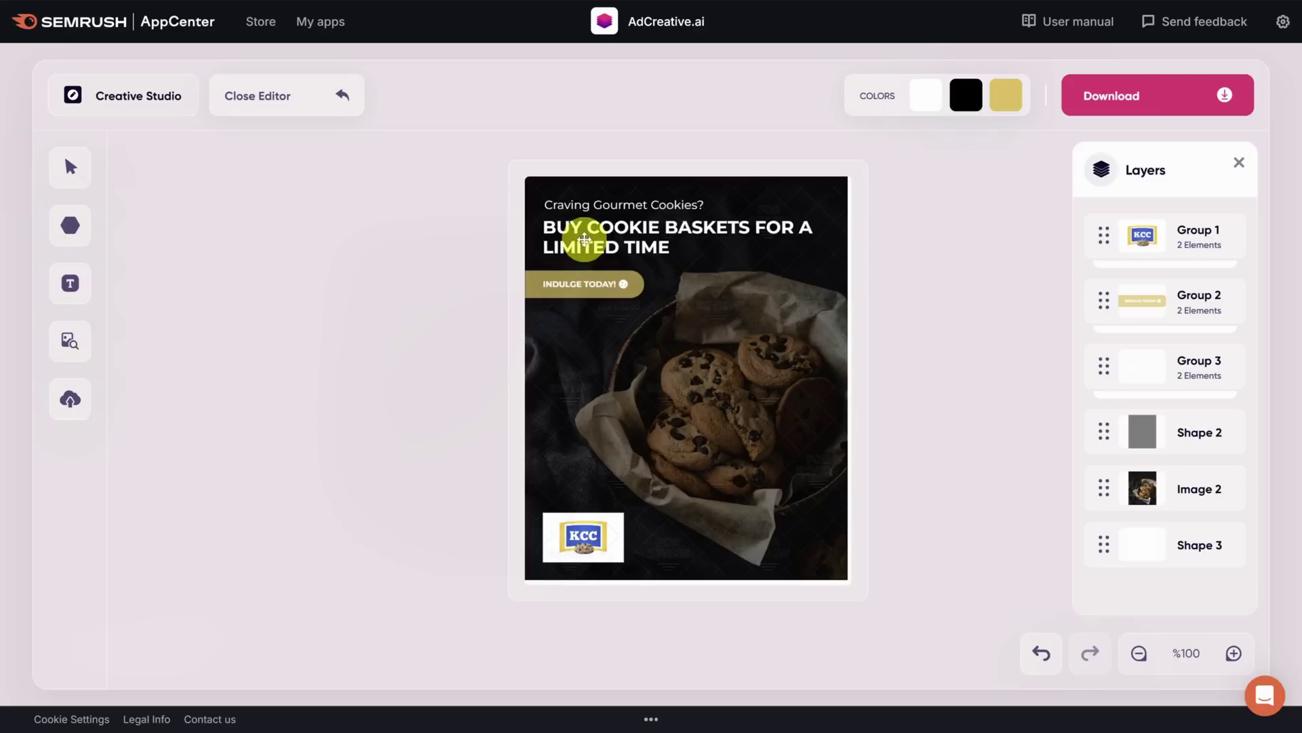
click(569, 231)
- Change the heading to 'COOKIE BASKETS, NOW AVAILABLE FOR A LIMITED TIME', left-aligned at size 55
double_click(570, 230)
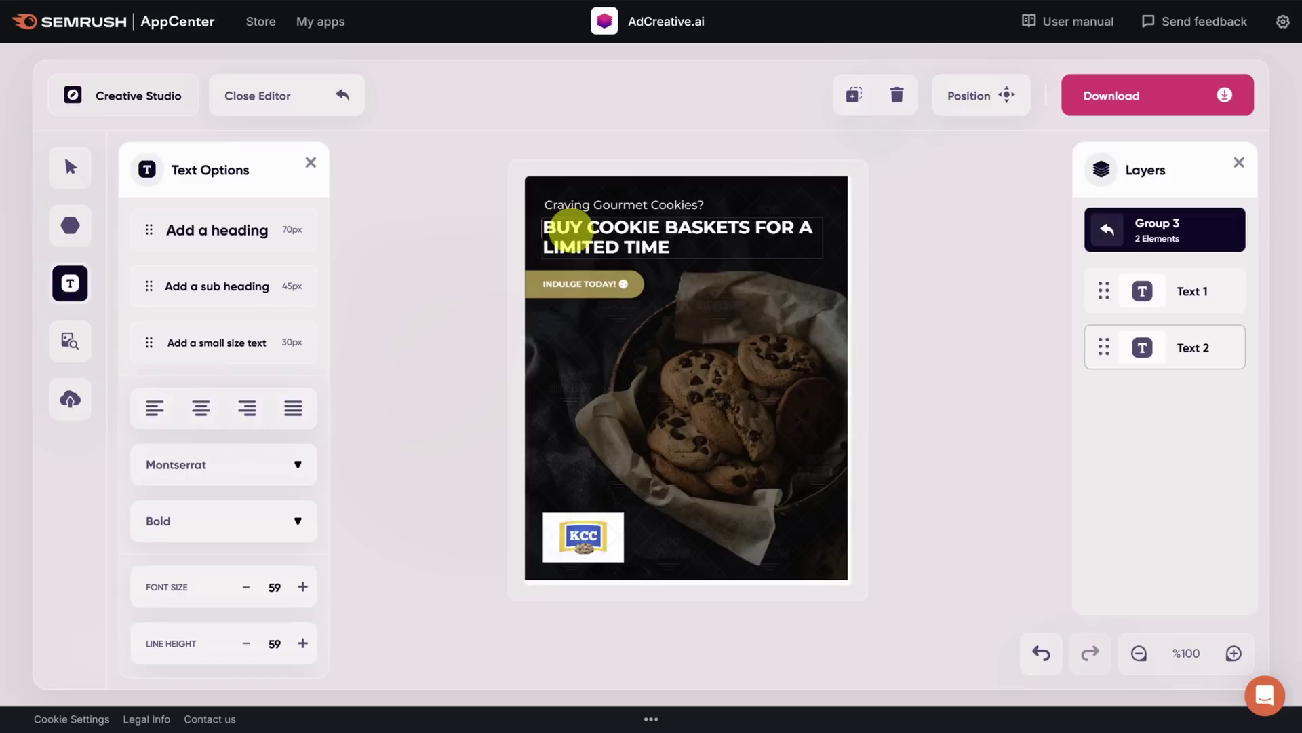
triple_click(543, 231)
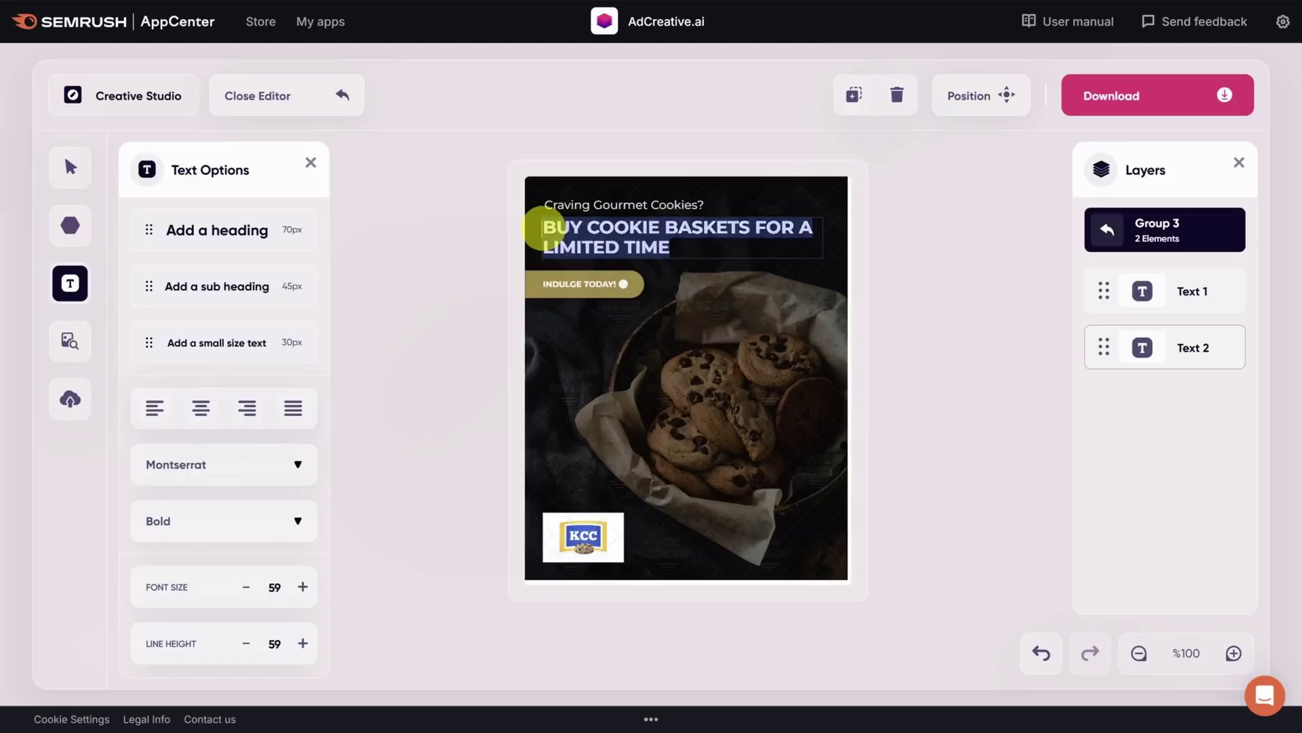
text(COOKIE BASKETS, NOW AVAILABLE FOR A LIMITED TIME)
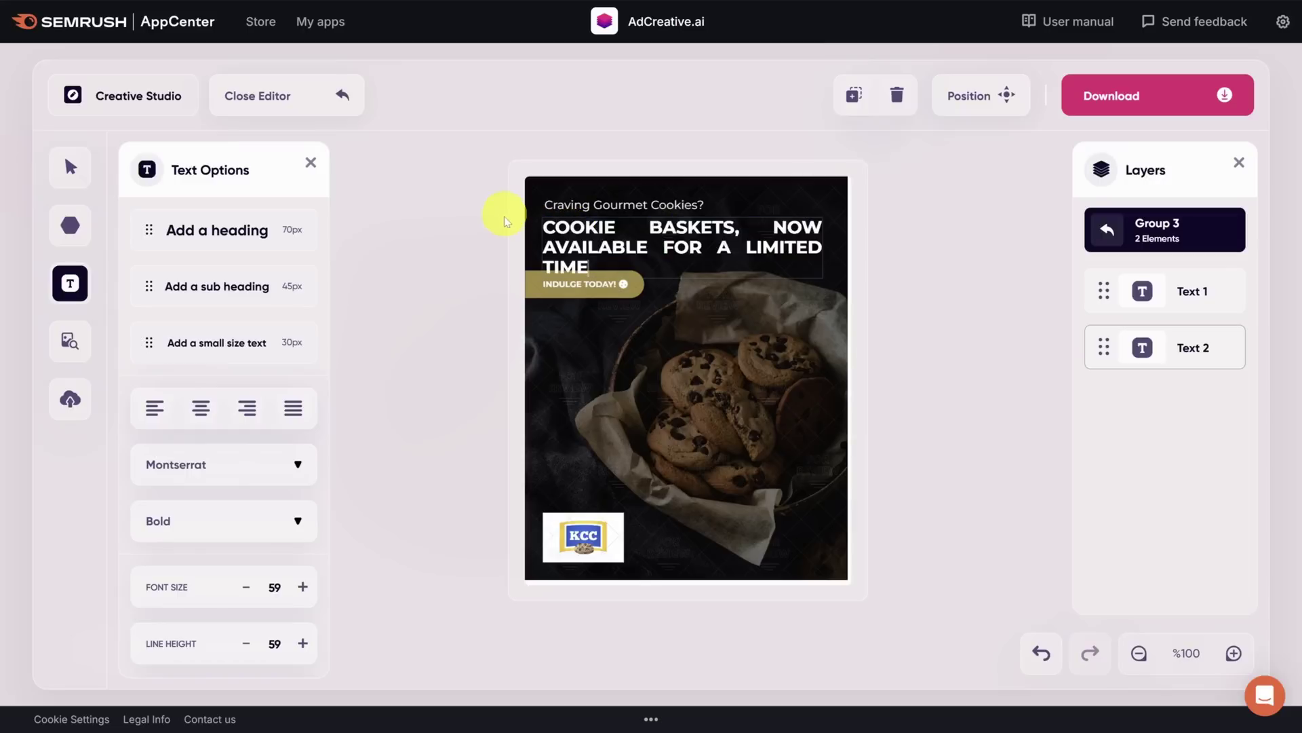
triple_click(590, 255)
click(155, 407)
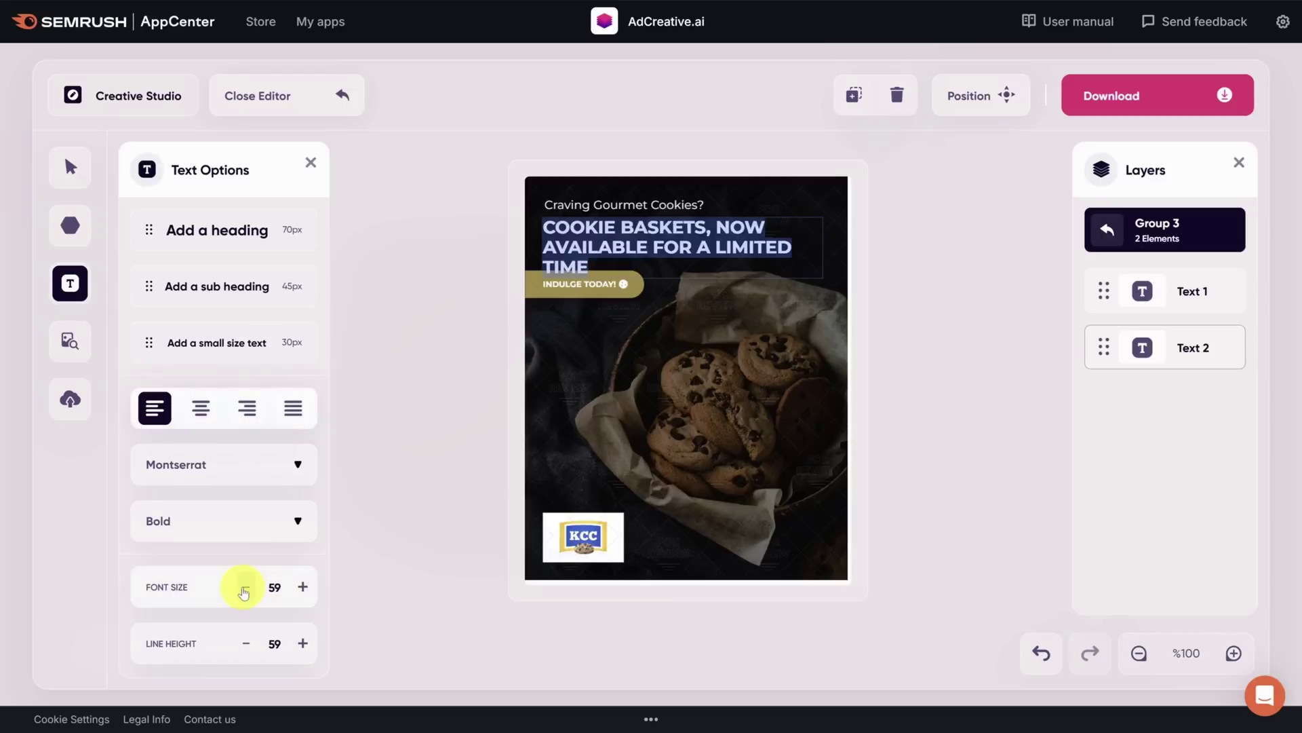
click(245, 588)
click(245, 588)
click(245, 587)
click(245, 588)
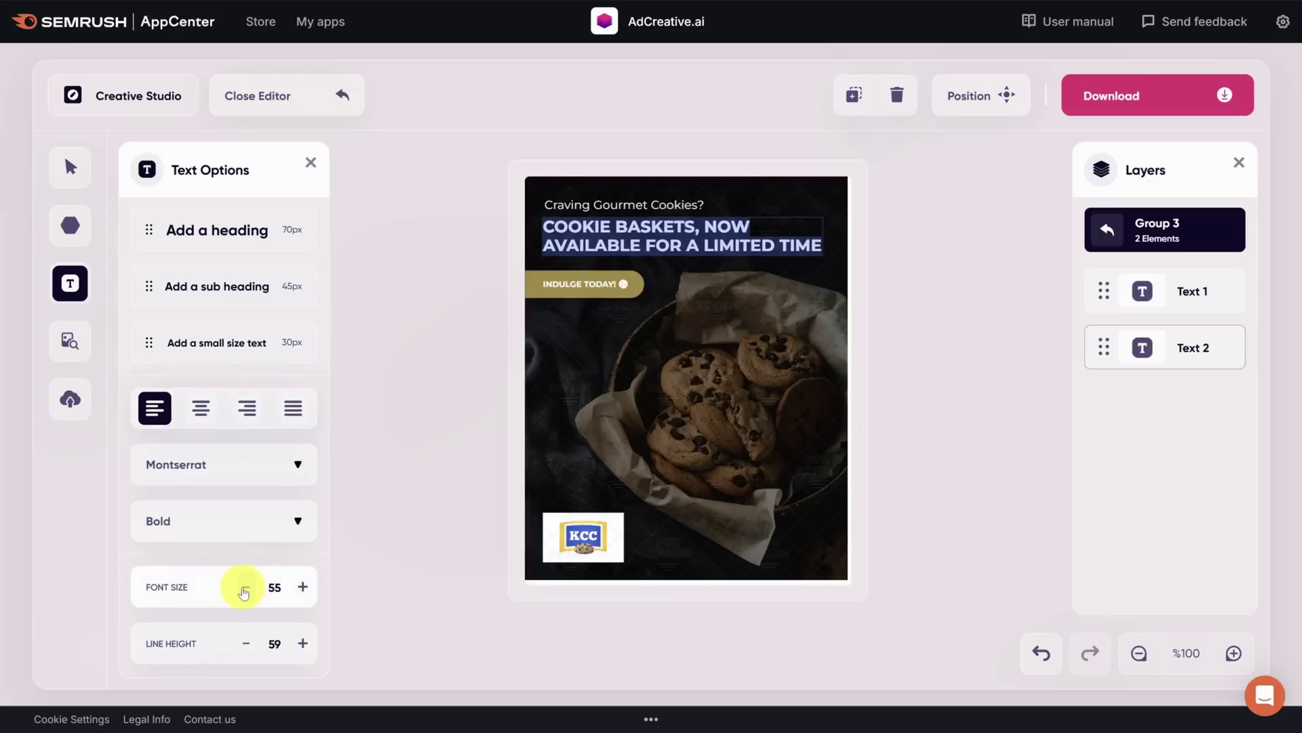
- Browse the Shapes and Images panels and nudge the KCC logo slightly right
click(70, 234)
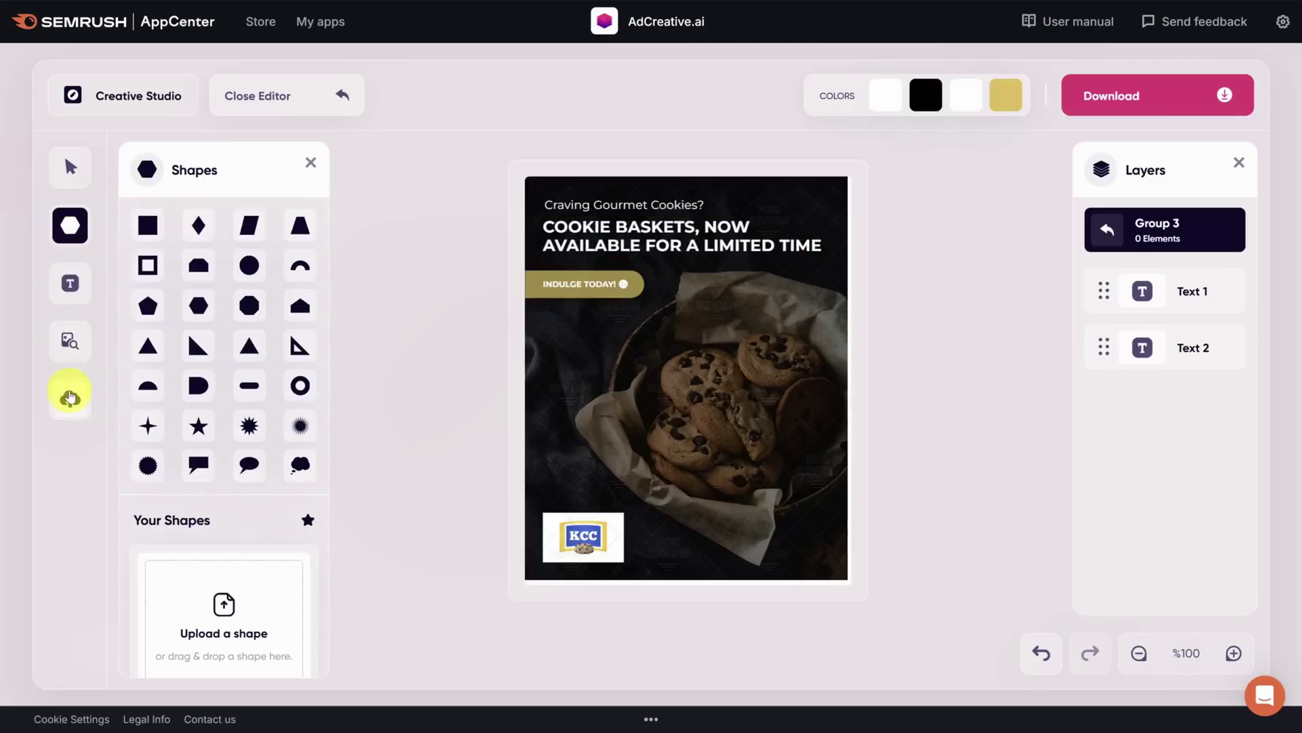
click(70, 397)
click(70, 341)
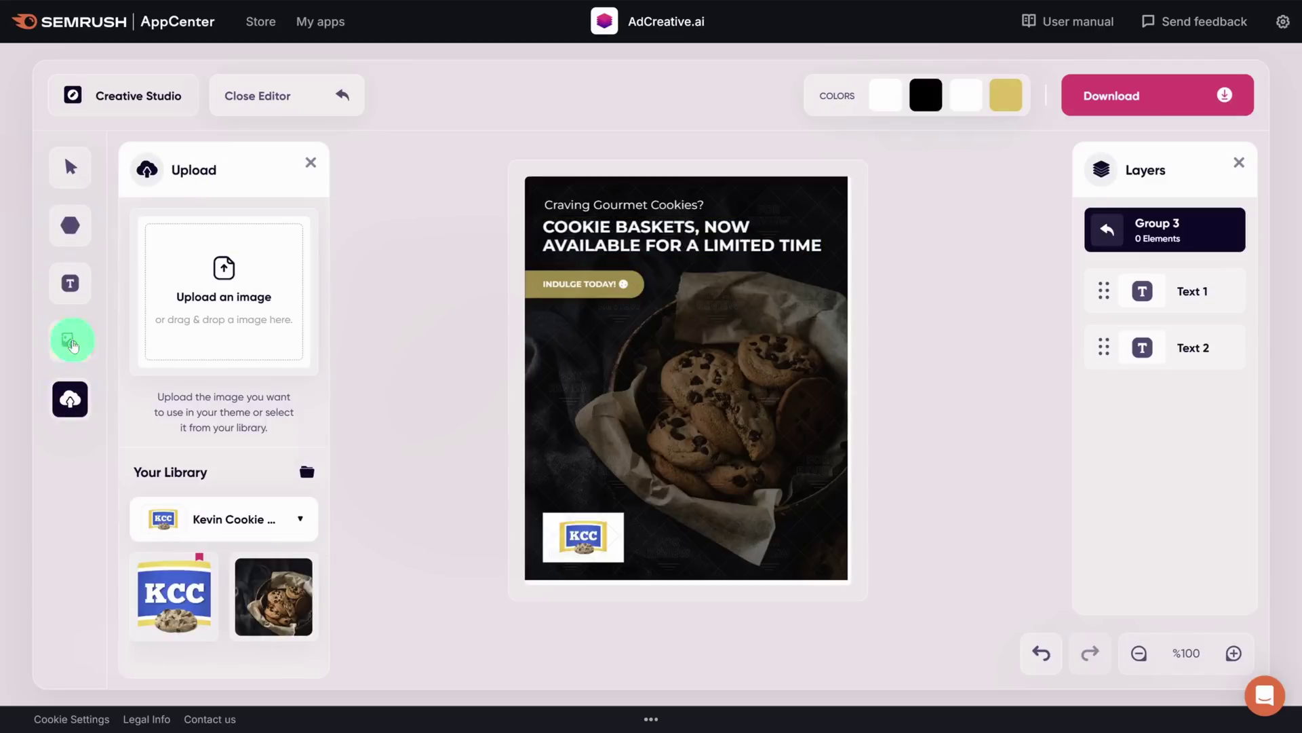
drag(584, 538, 587, 540)
click(273, 96)
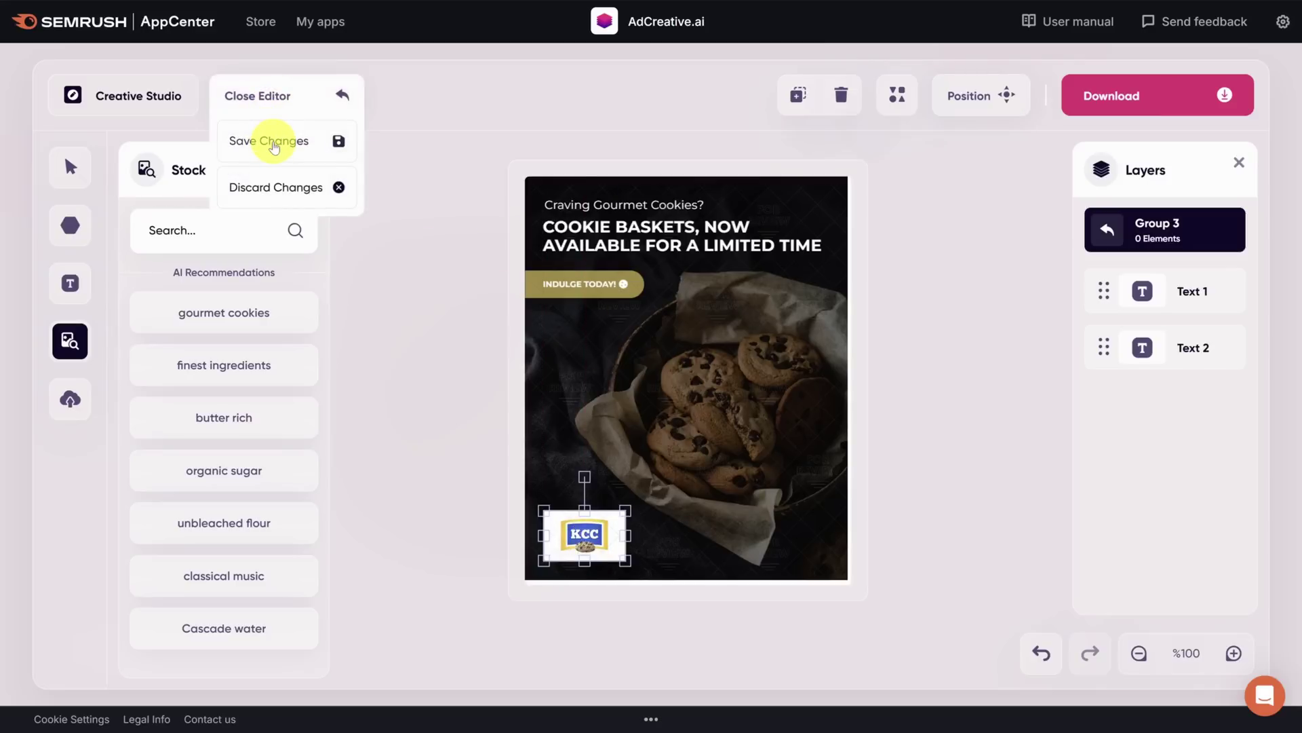
- Save the Creative Studio edits and return to the ad package
click(271, 141)
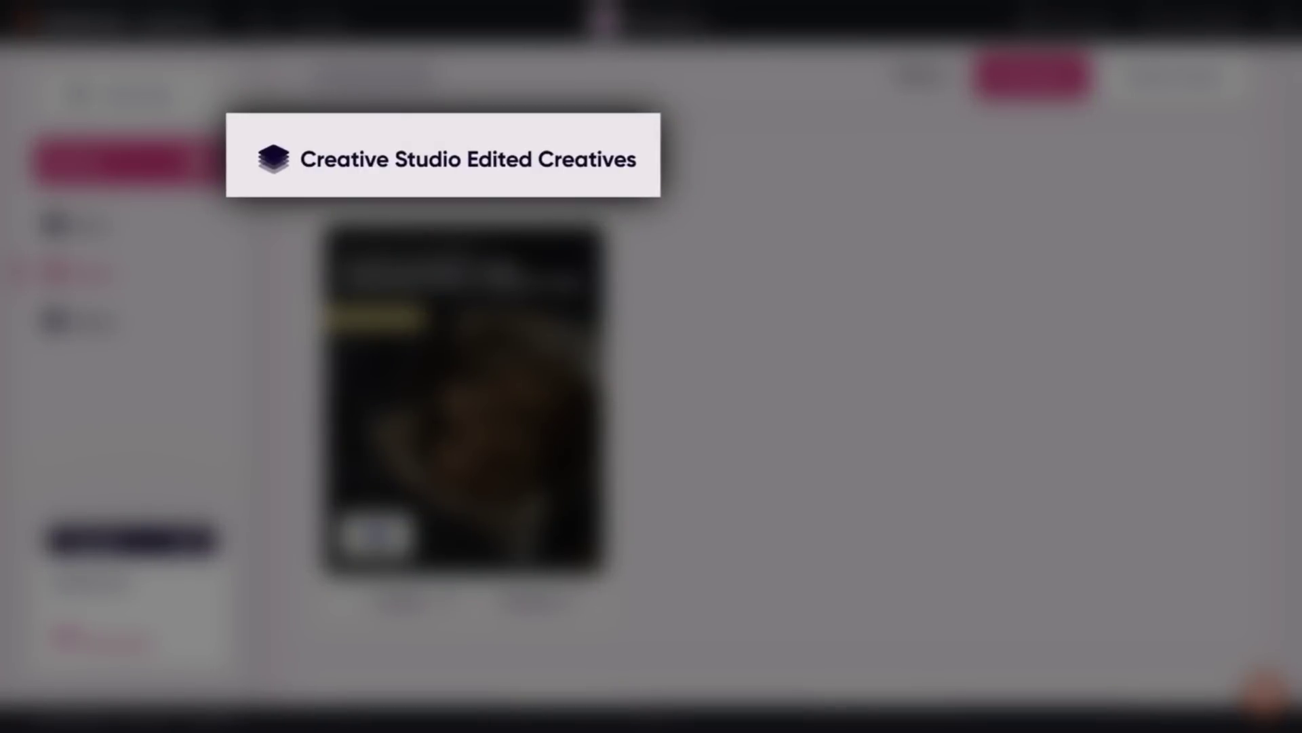
scroll(644, 183, down, 3)
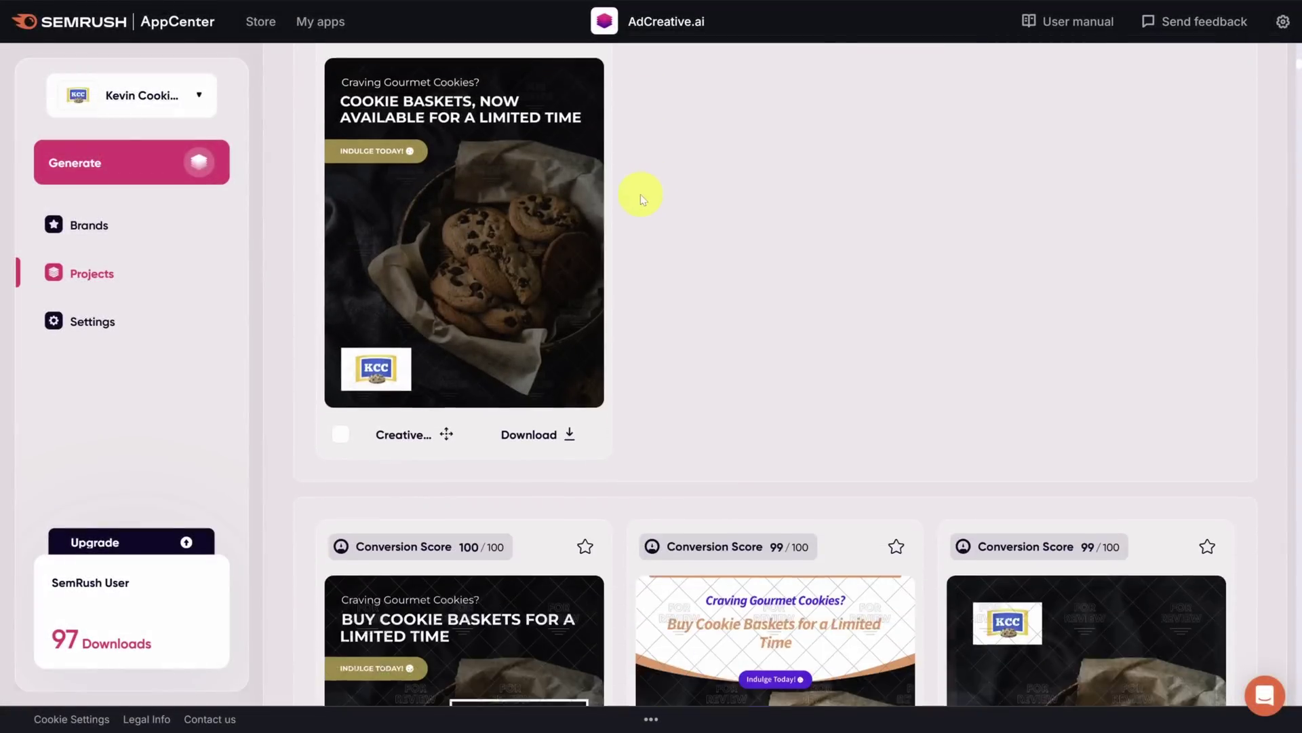
scroll(640, 194, down, 6)
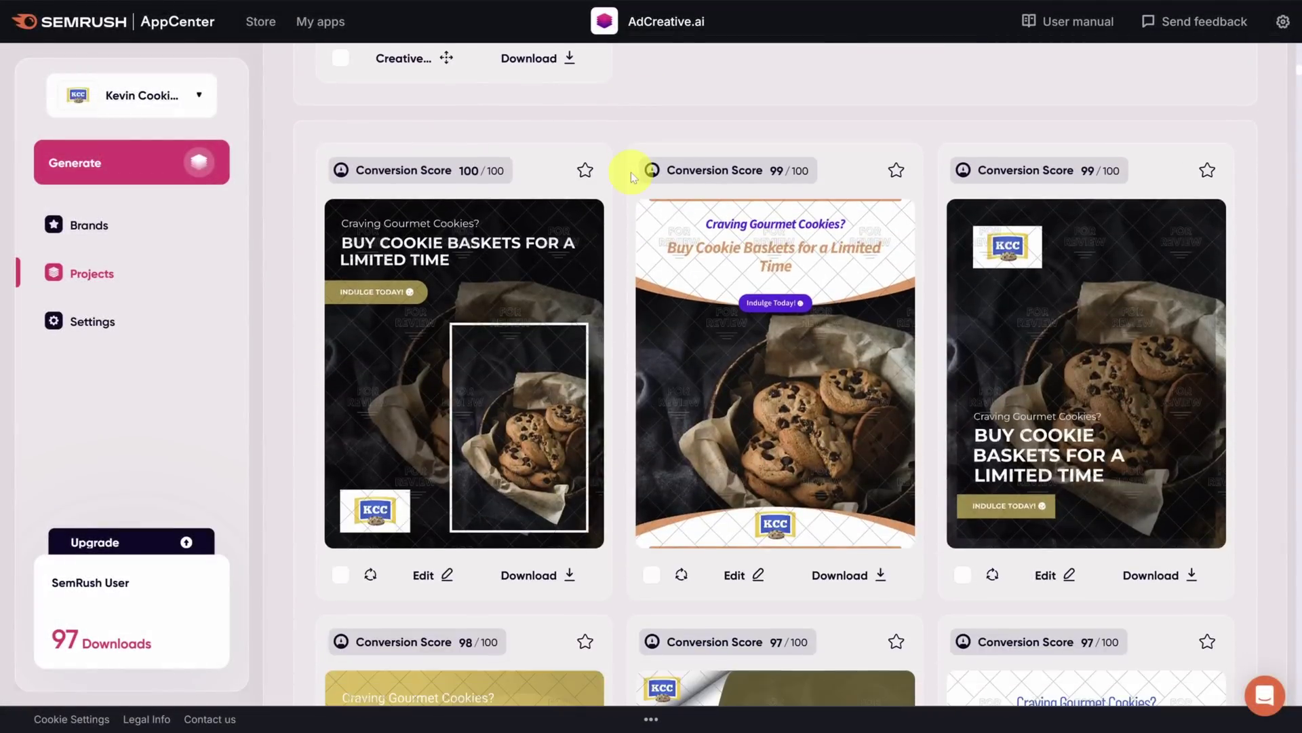
- Tick three creatives in the package grid for download
click(652, 575)
click(963, 575)
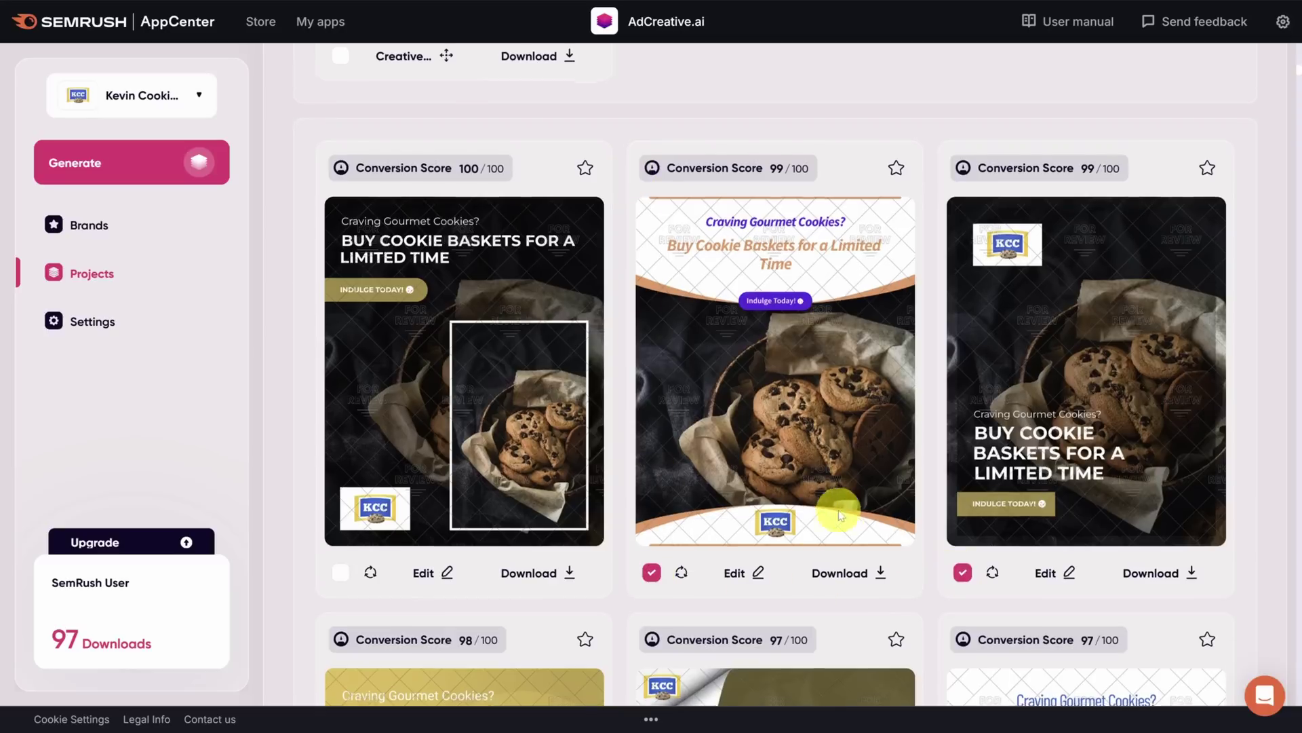
scroll(780, 502, down, 5)
scroll(712, 482, down, 1)
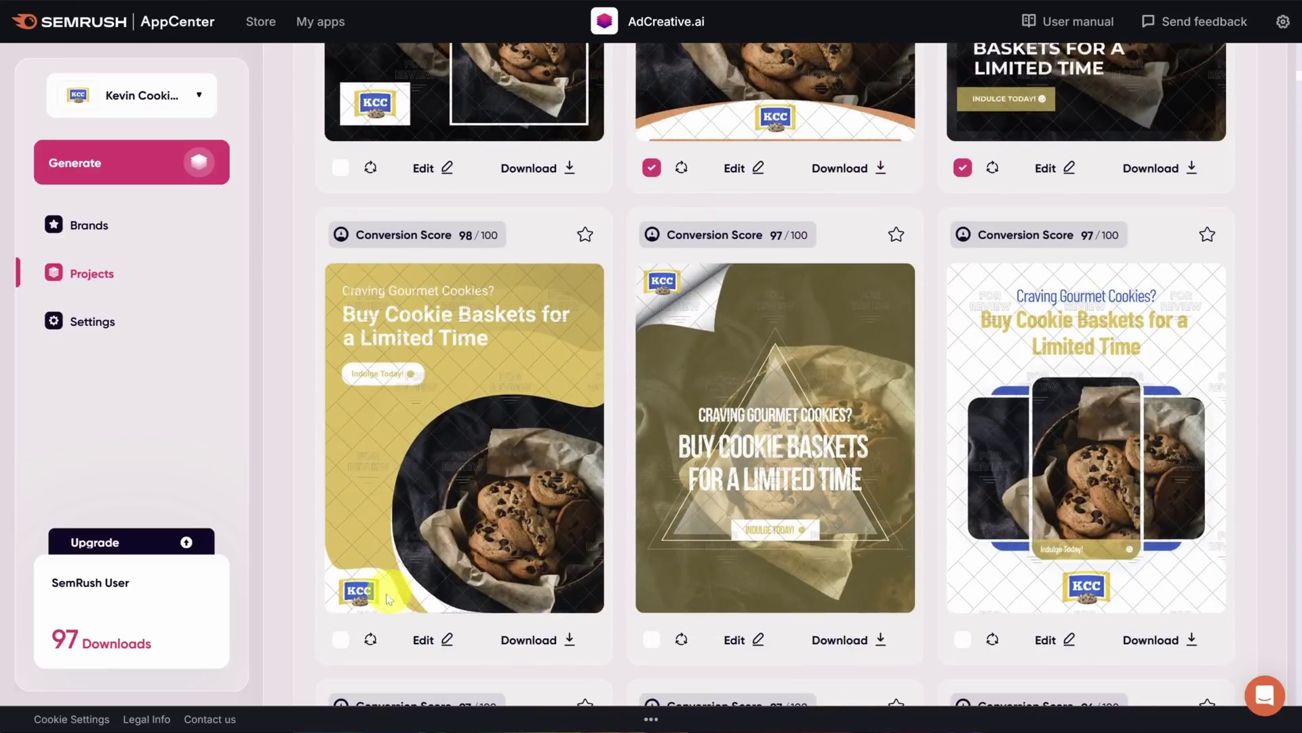
click(340, 639)
scroll(618, 468, up, 15)
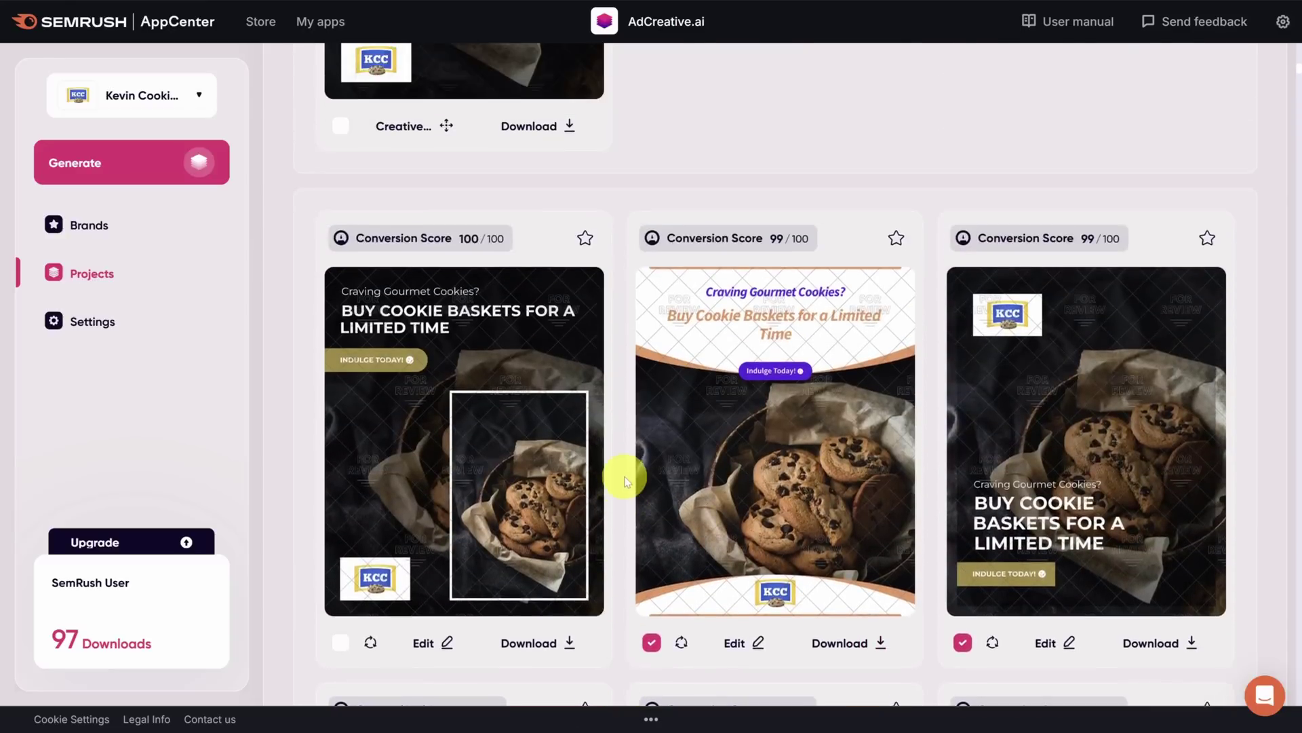
scroll(624, 482, up, 5)
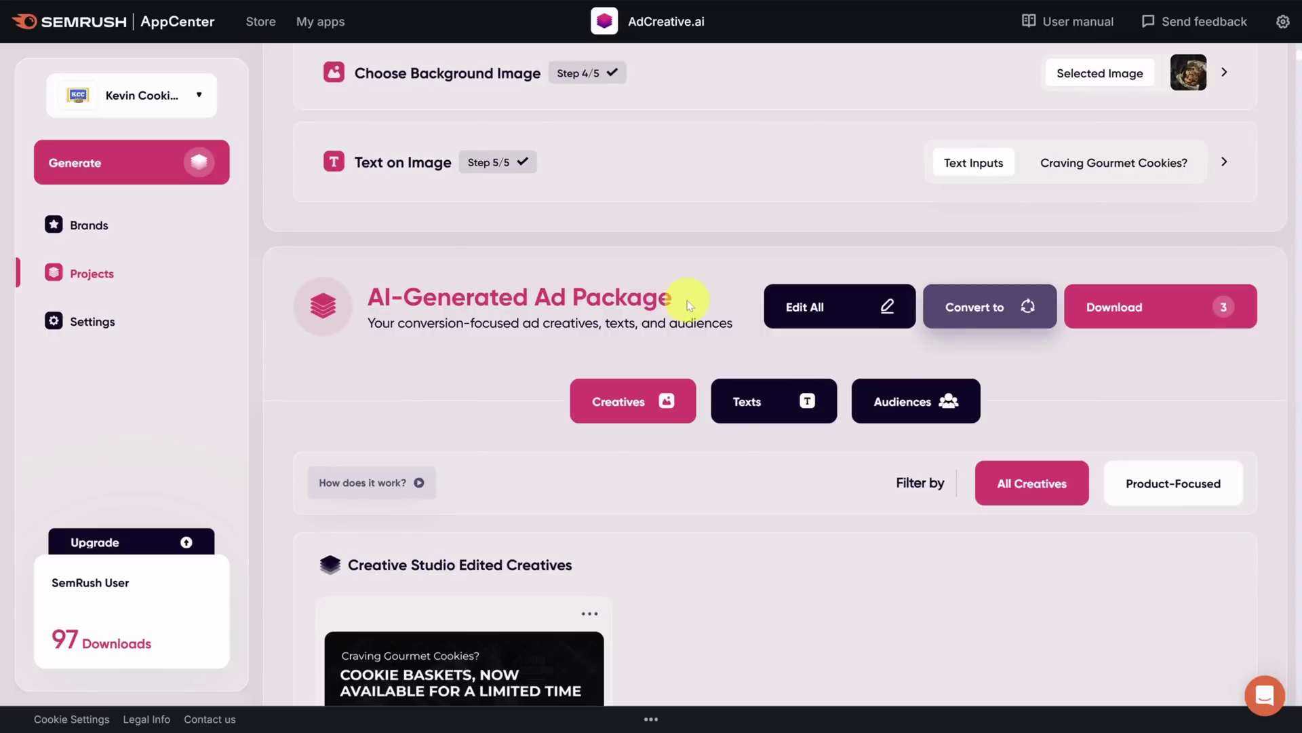
- Download the three selected creatives, cancelling the Convert to Post re-generation
click(1155, 311)
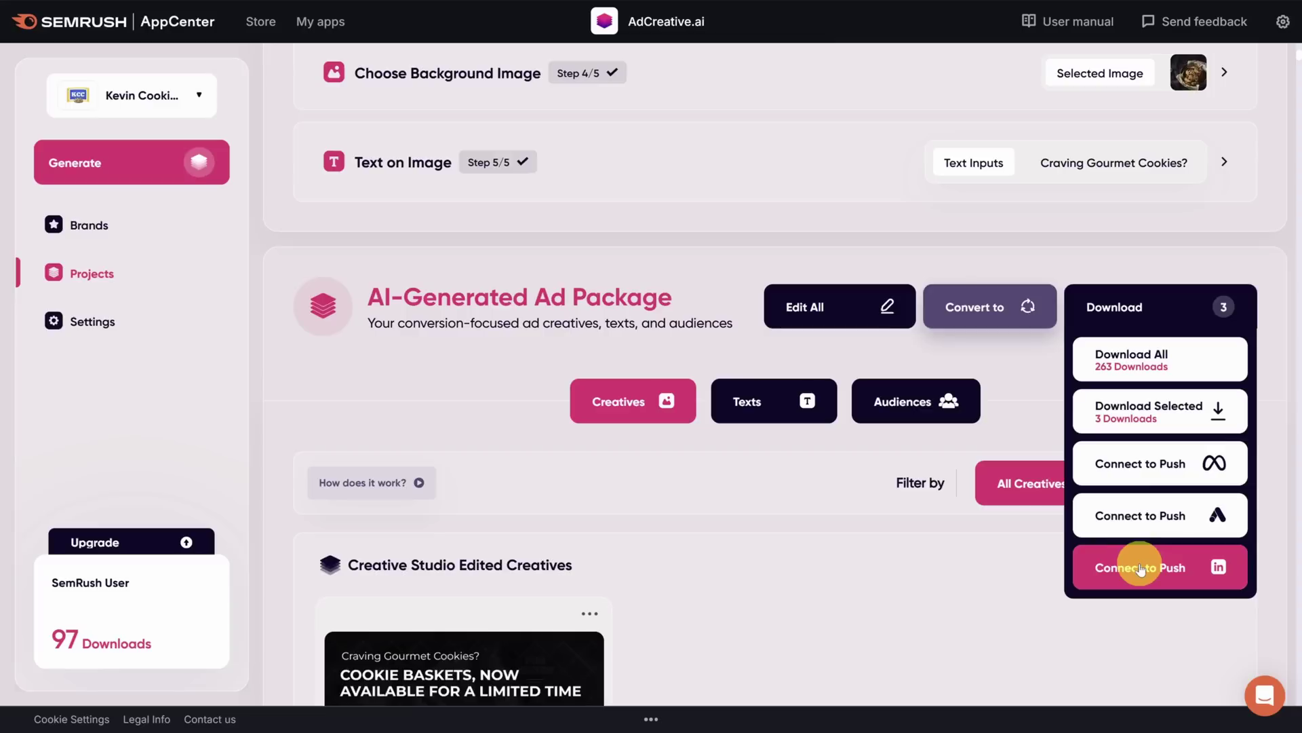
click(1128, 413)
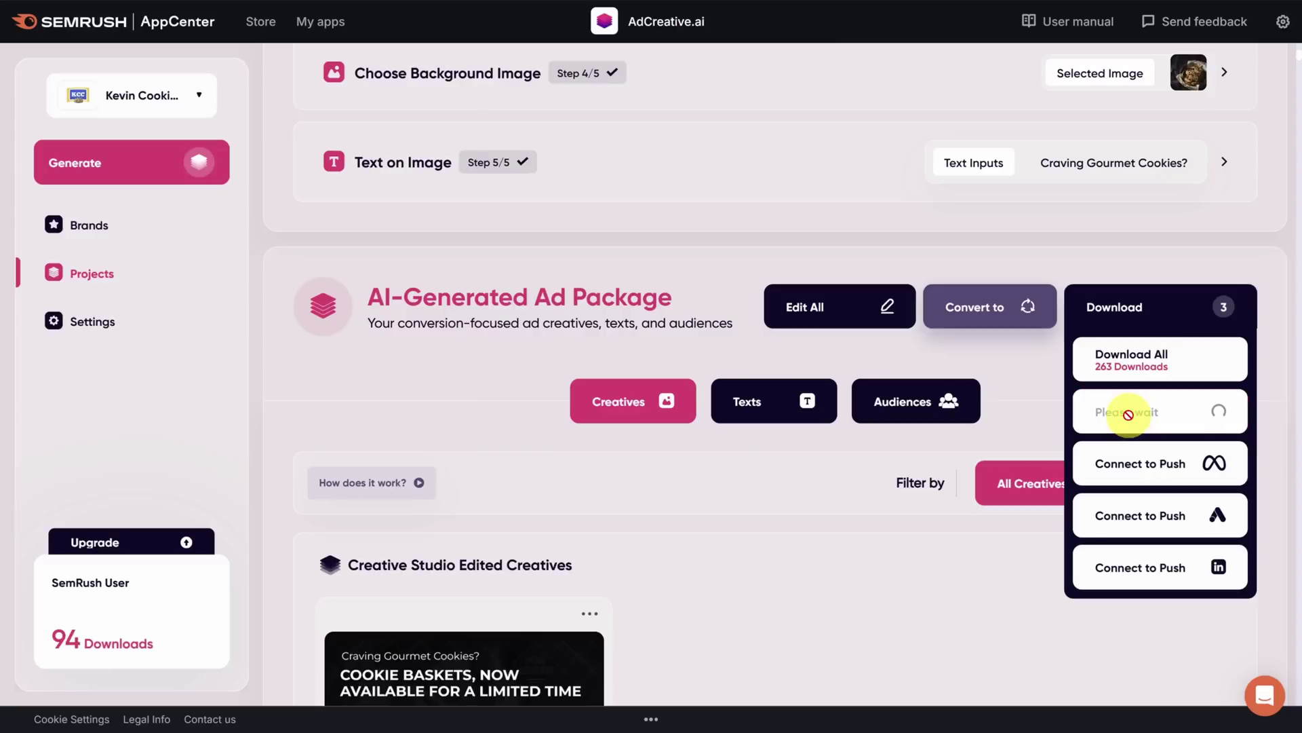
click(977, 309)
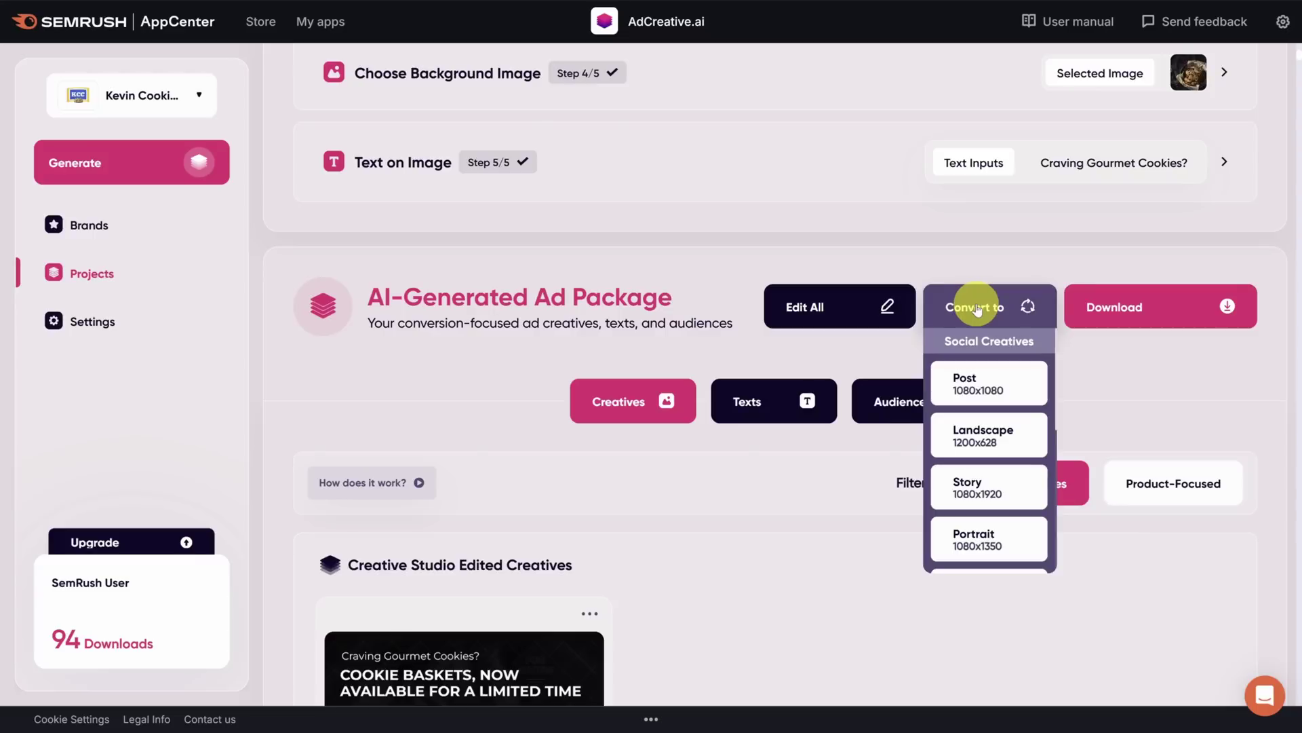
click(979, 383)
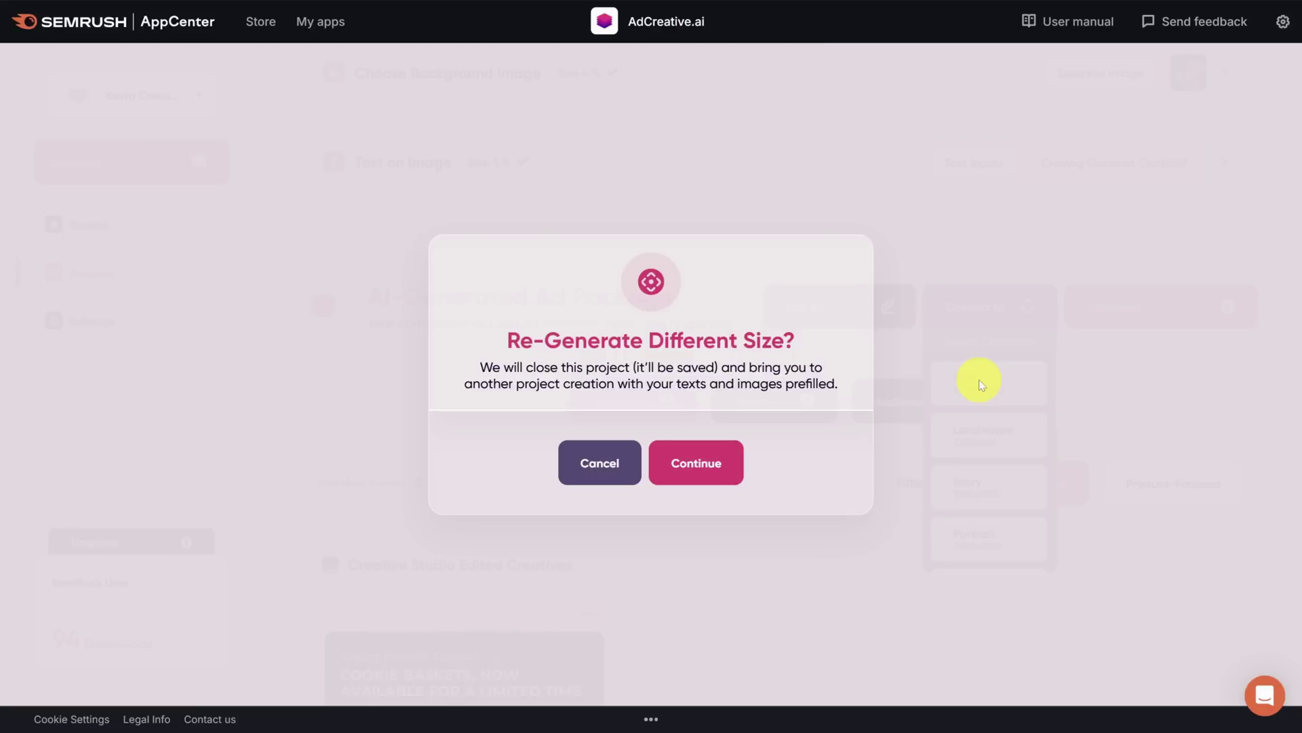
click(589, 463)
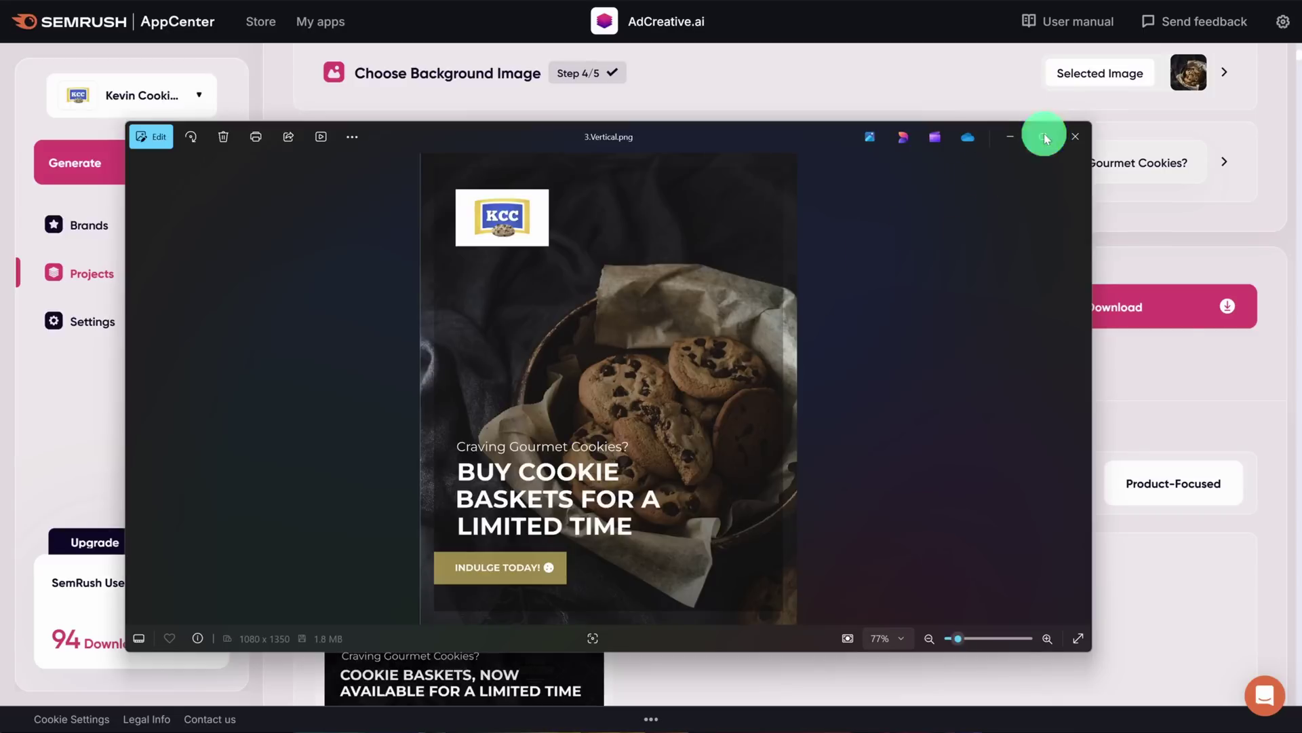
click(1044, 134)
key(Left)
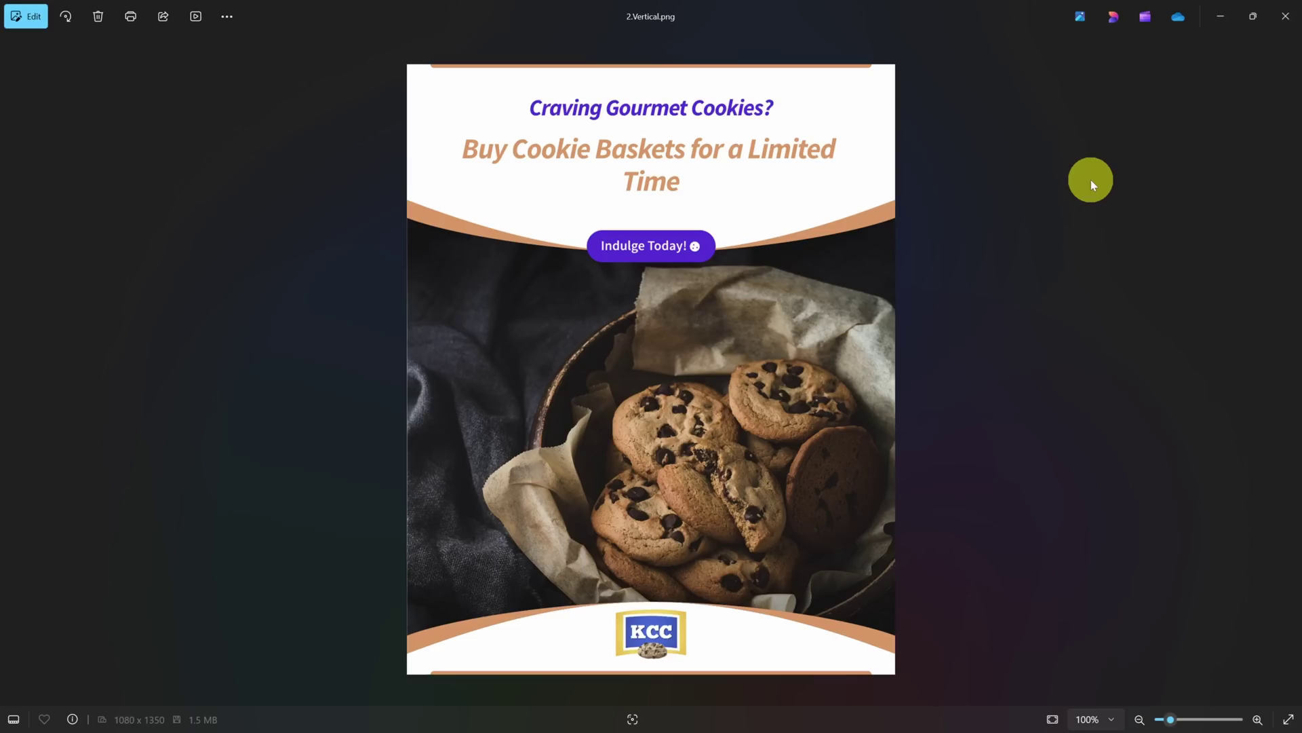
key(Left)
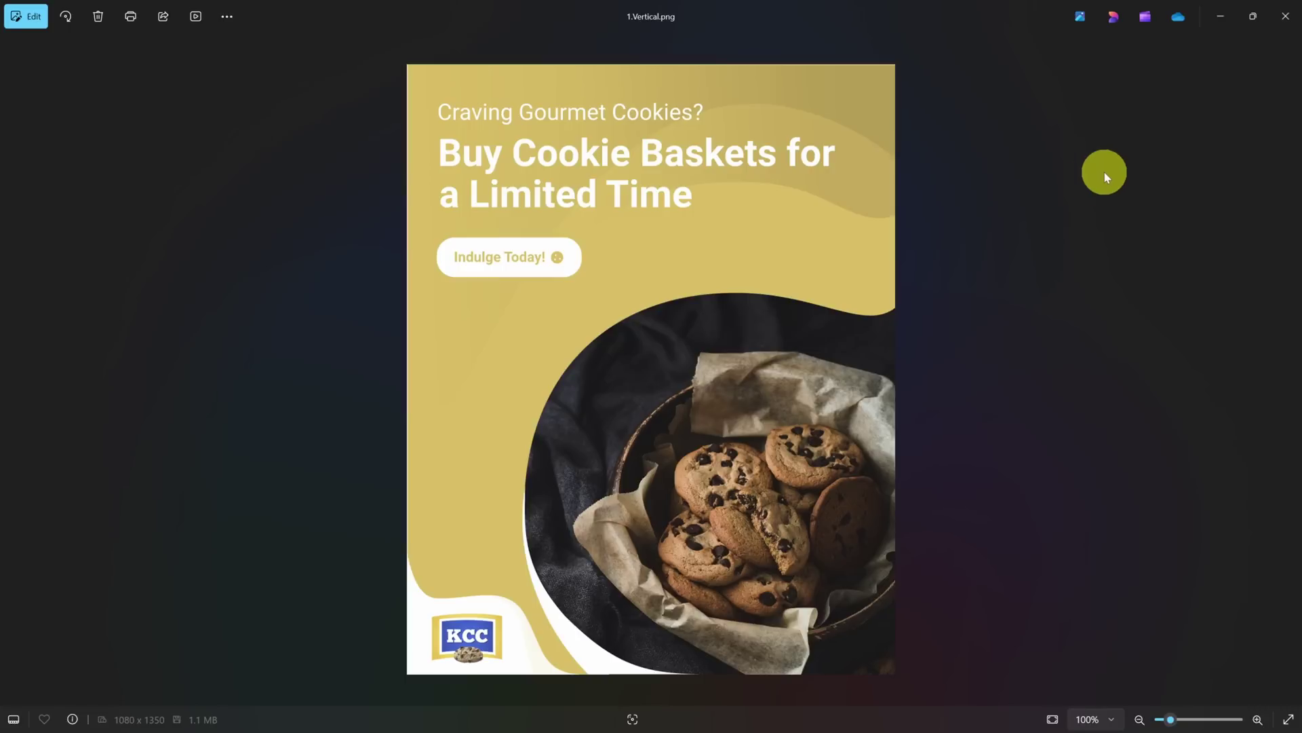
click(1285, 19)
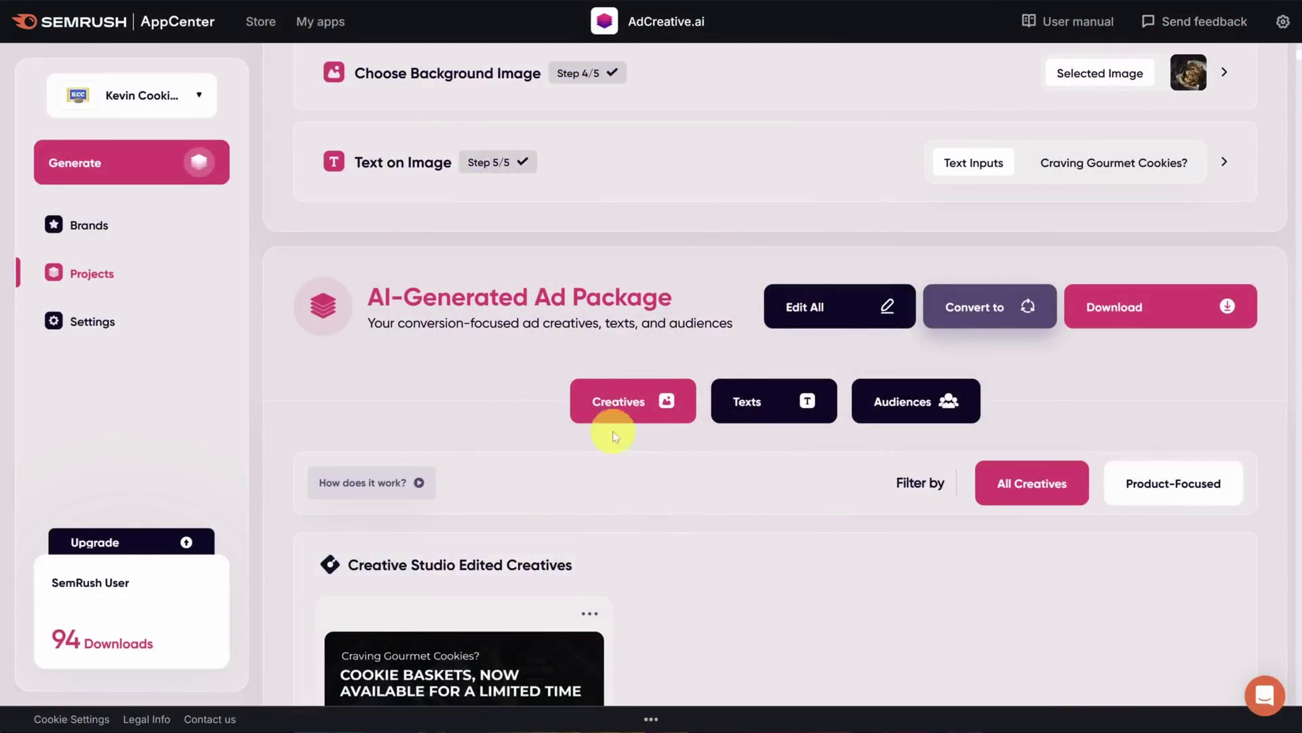
- Show the AI-generated ad texts and mark the first one as a favourite
click(775, 407)
scroll(777, 407, down, 4)
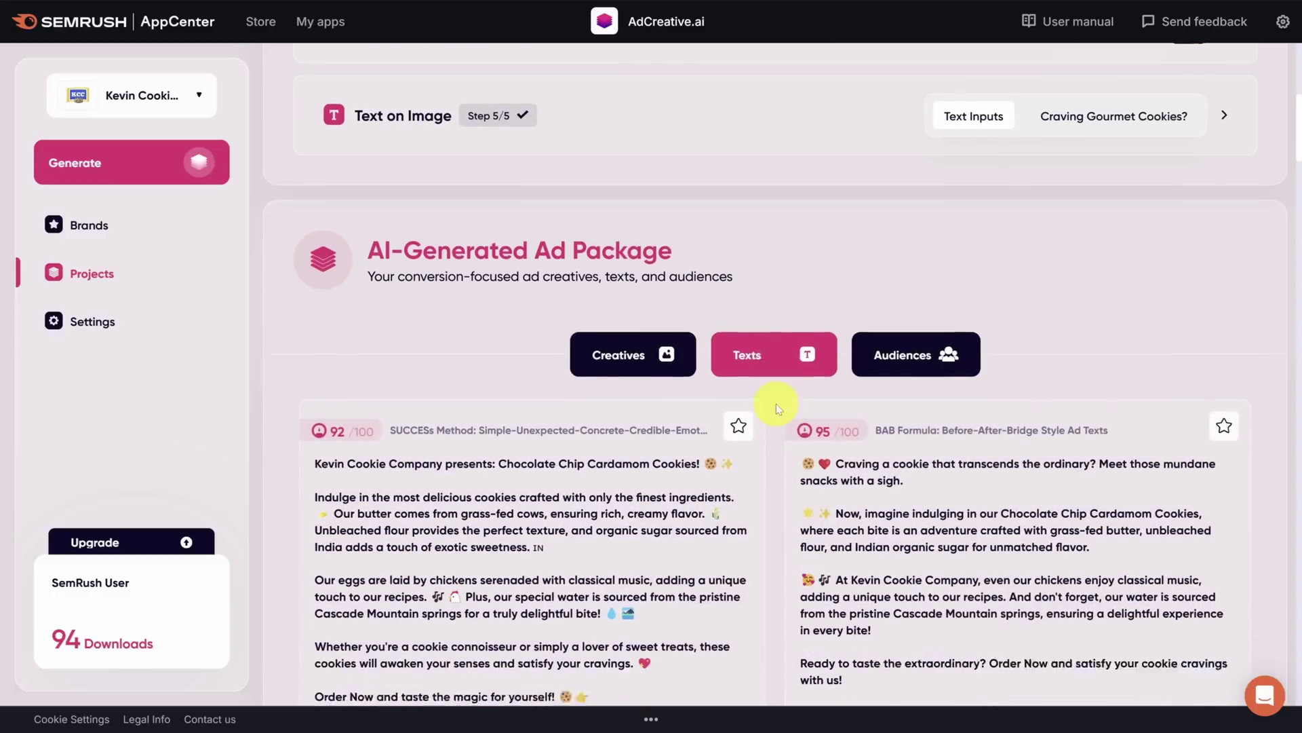
scroll(775, 392, down, 2)
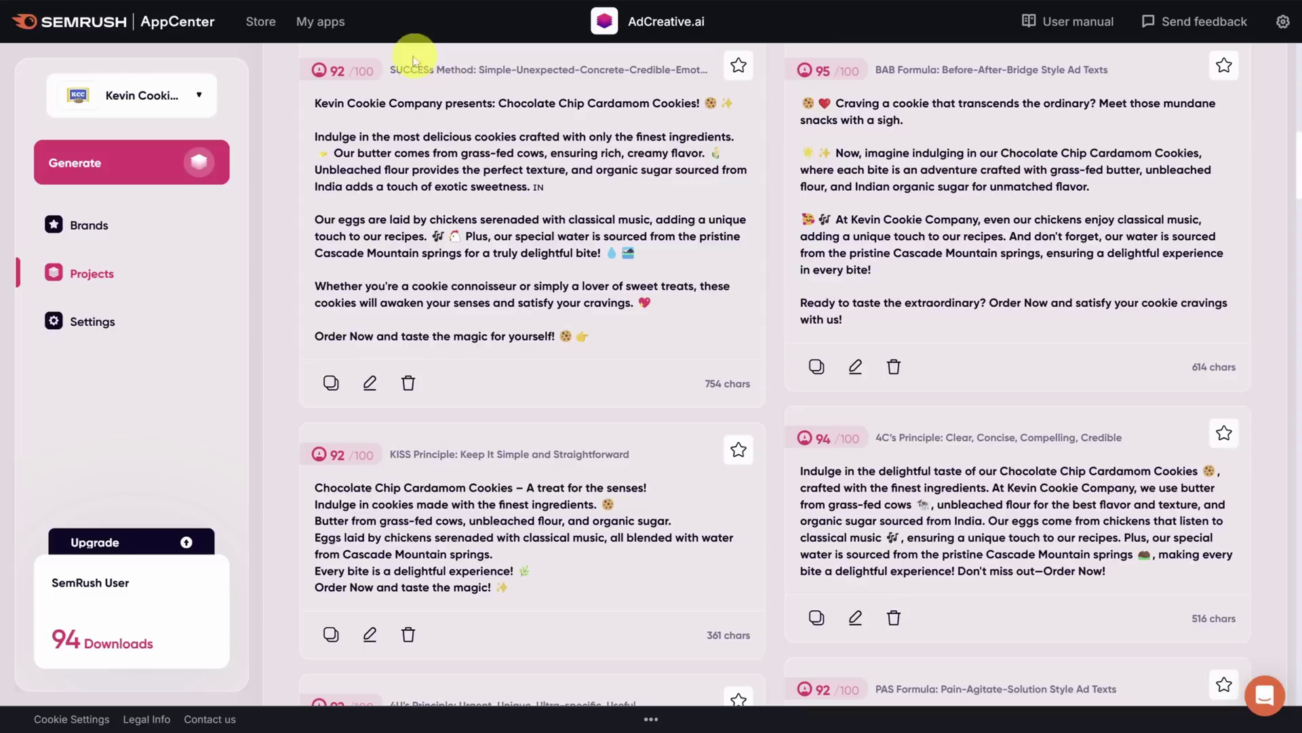
click(749, 77)
- Delete the PAIS Formula ad text and copy the LIFT Method text
scroll(956, 407, down, 4)
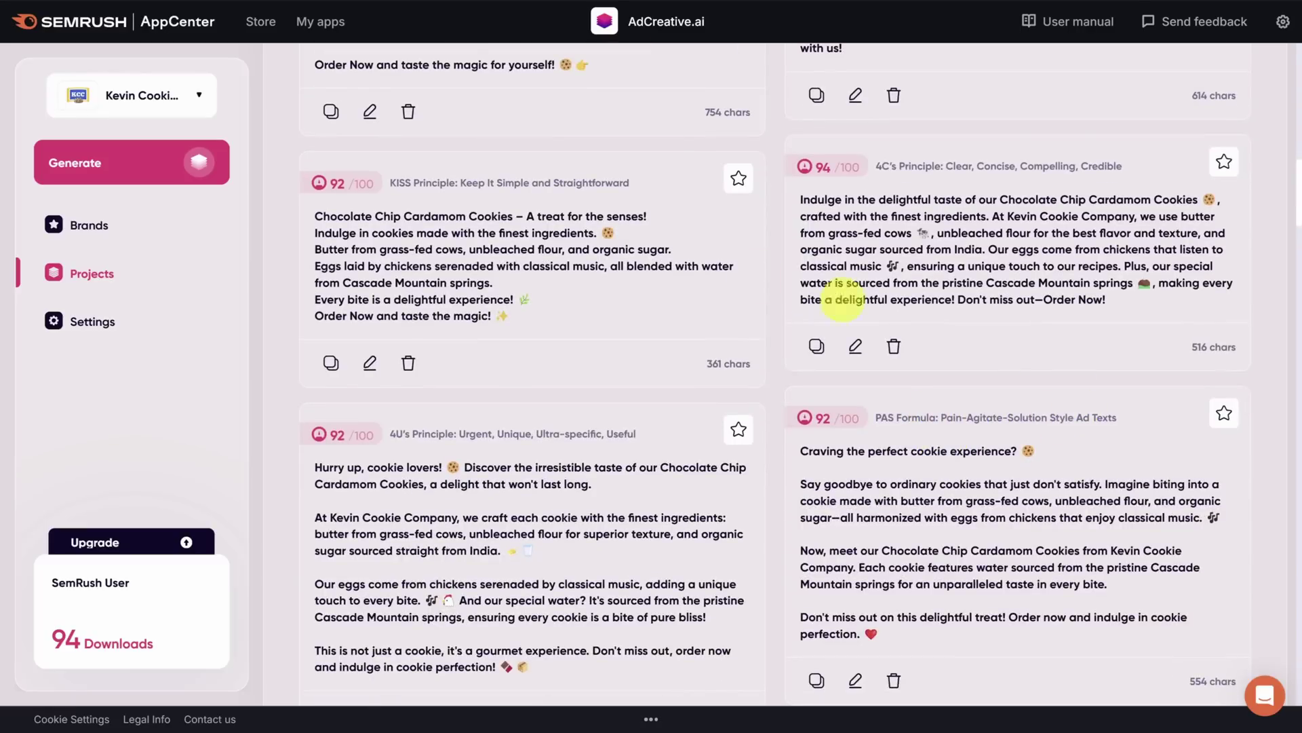
scroll(743, 356, down, 4)
scroll(742, 311, down, 10)
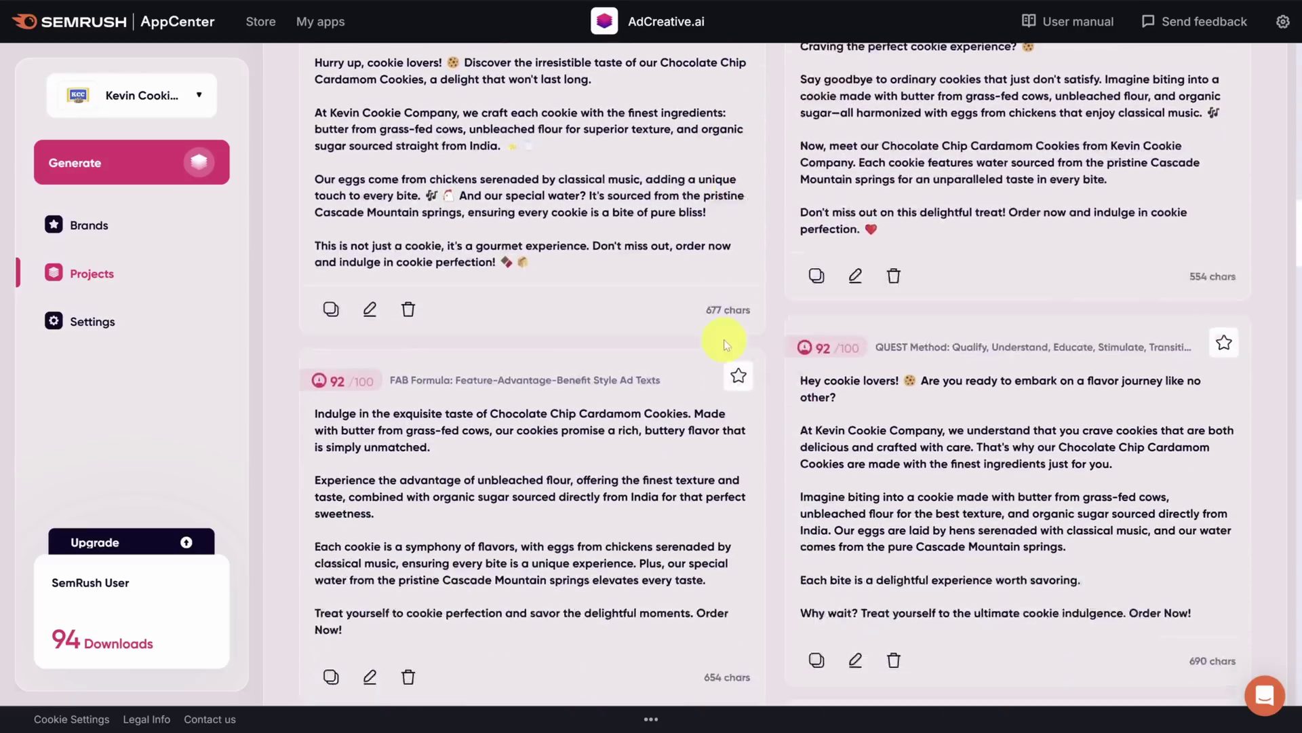
scroll(744, 324, down, 10)
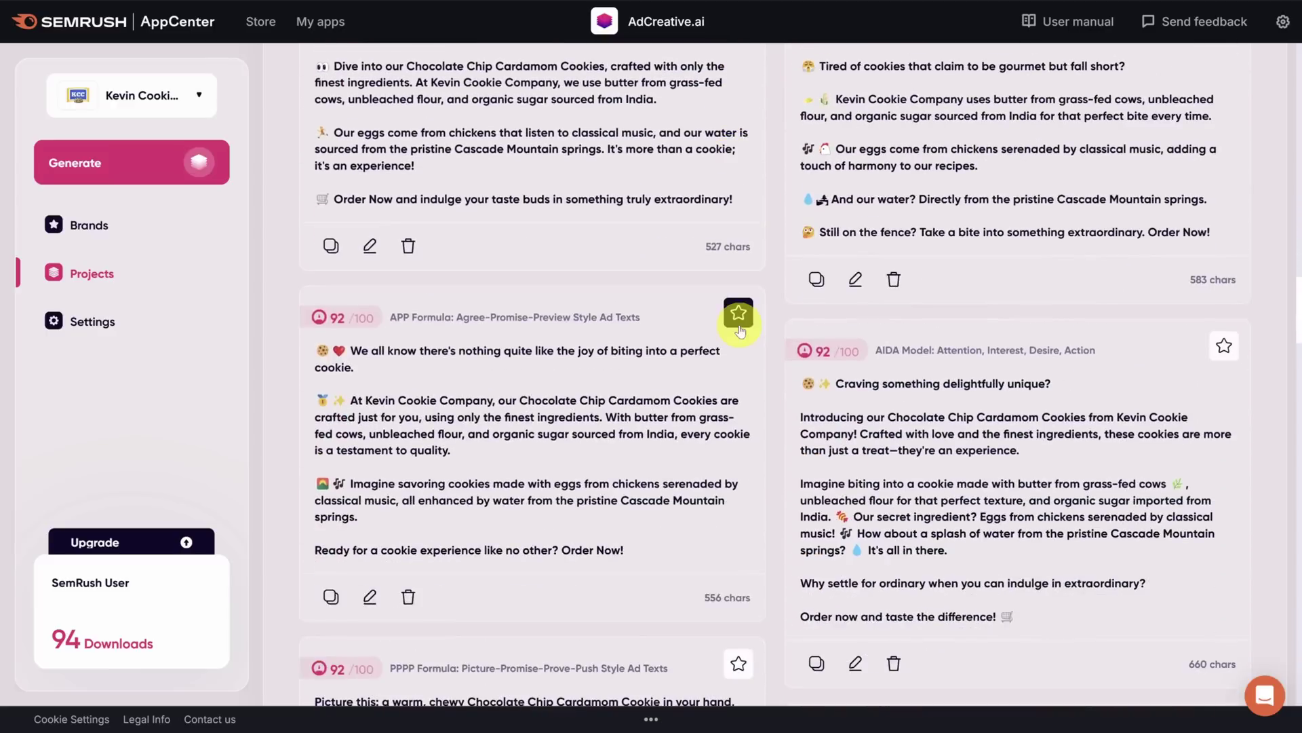
scroll(760, 309, down, 10)
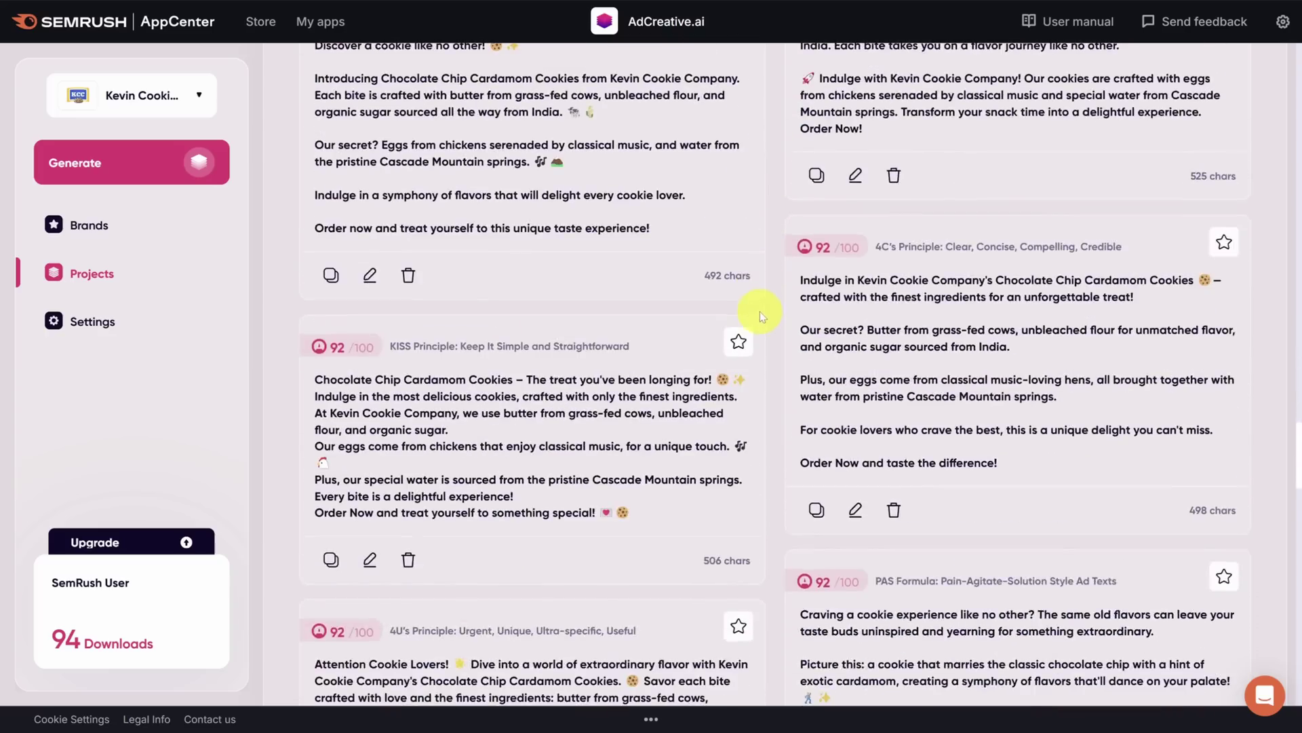
scroll(759, 312, down, 10)
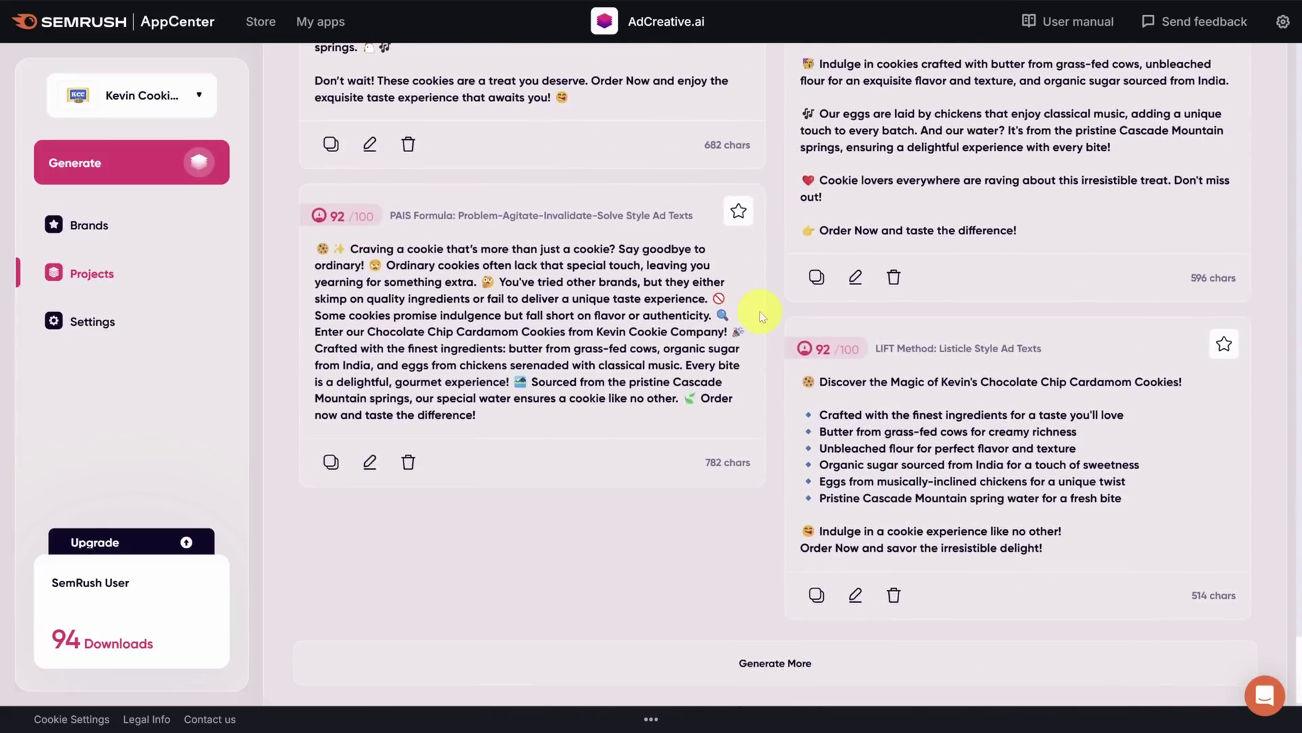
scroll(760, 311, down, 1)
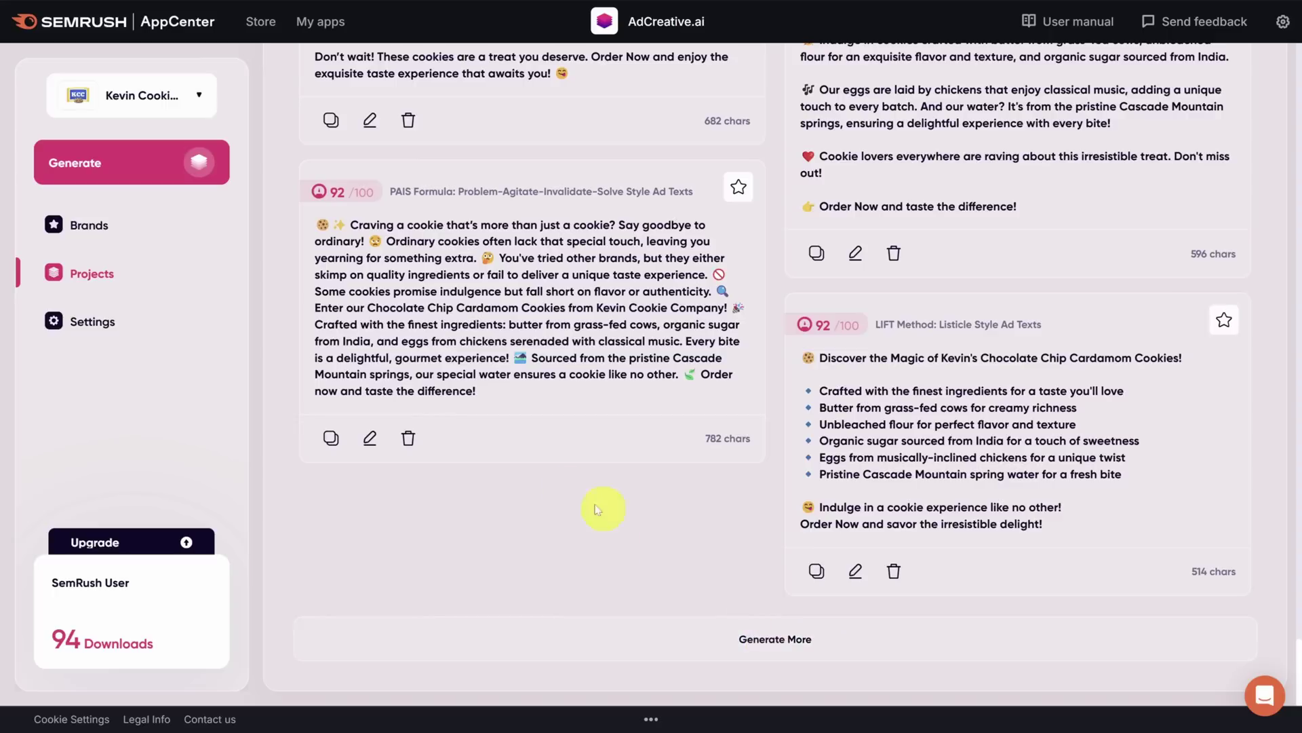
click(407, 439)
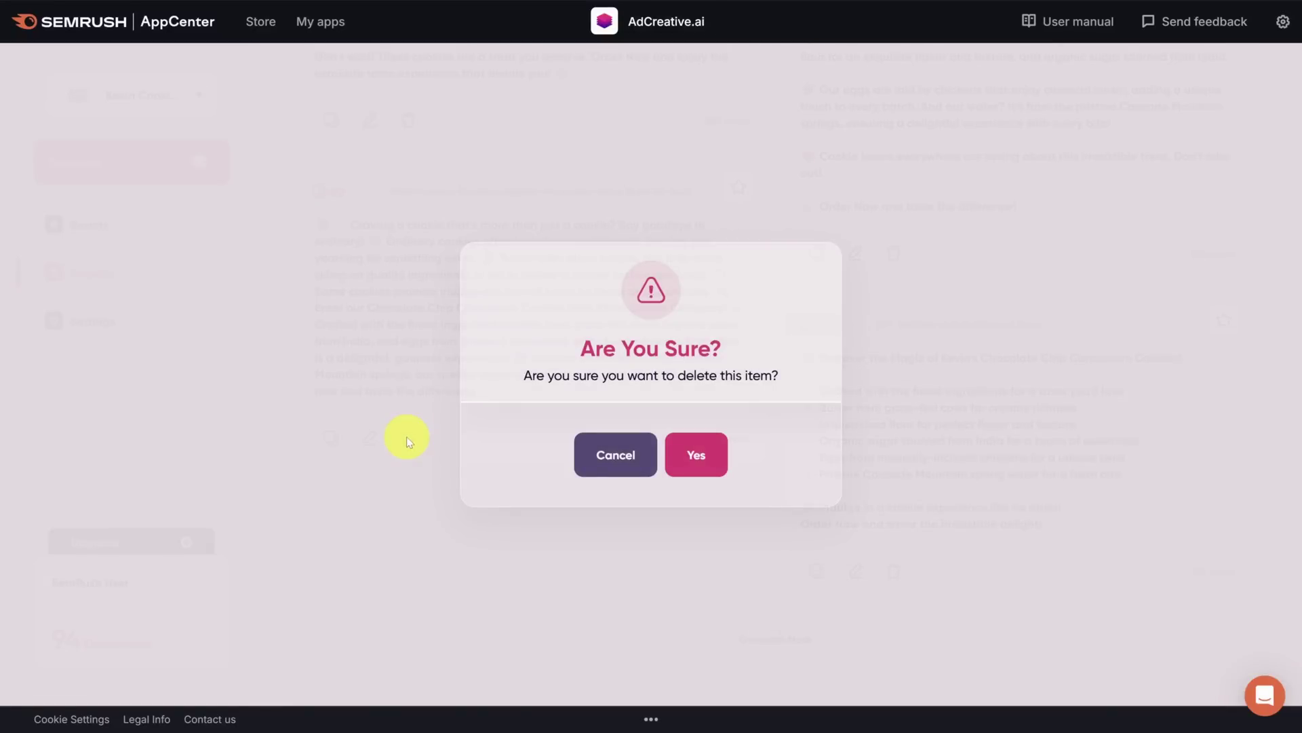
click(697, 455)
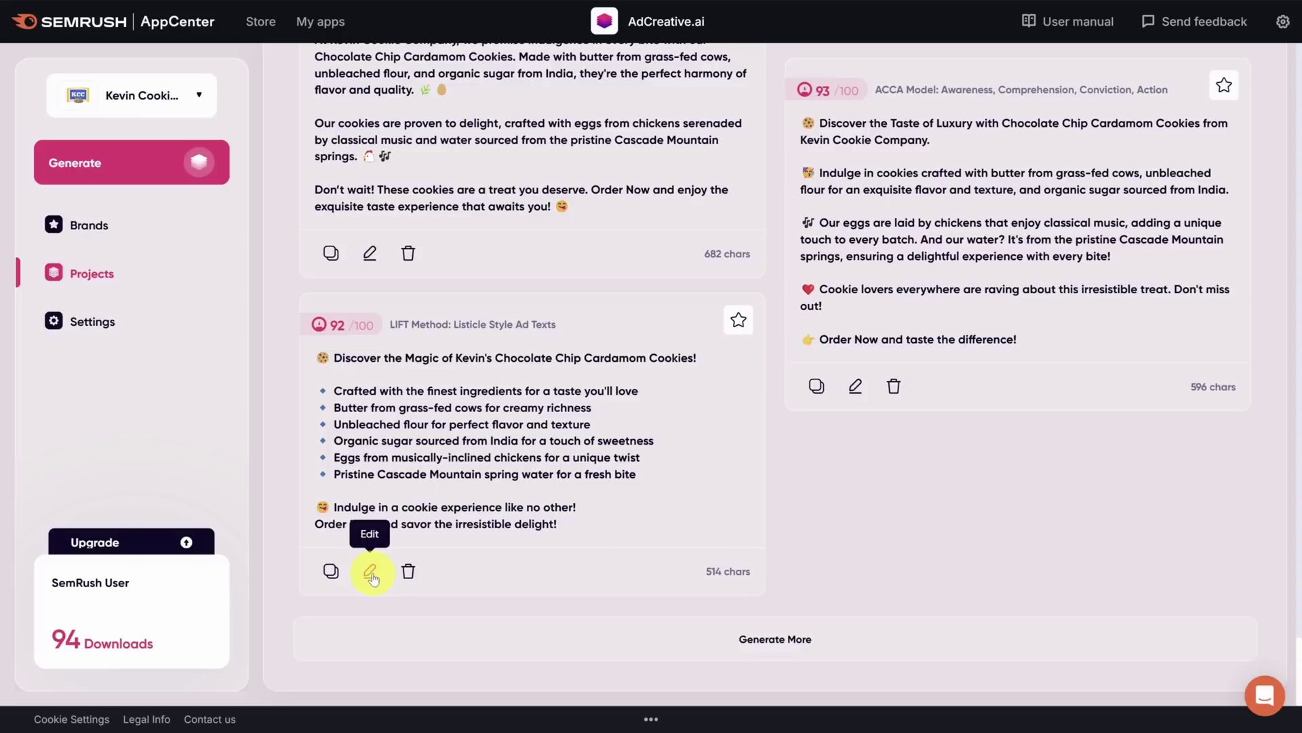
click(332, 573)
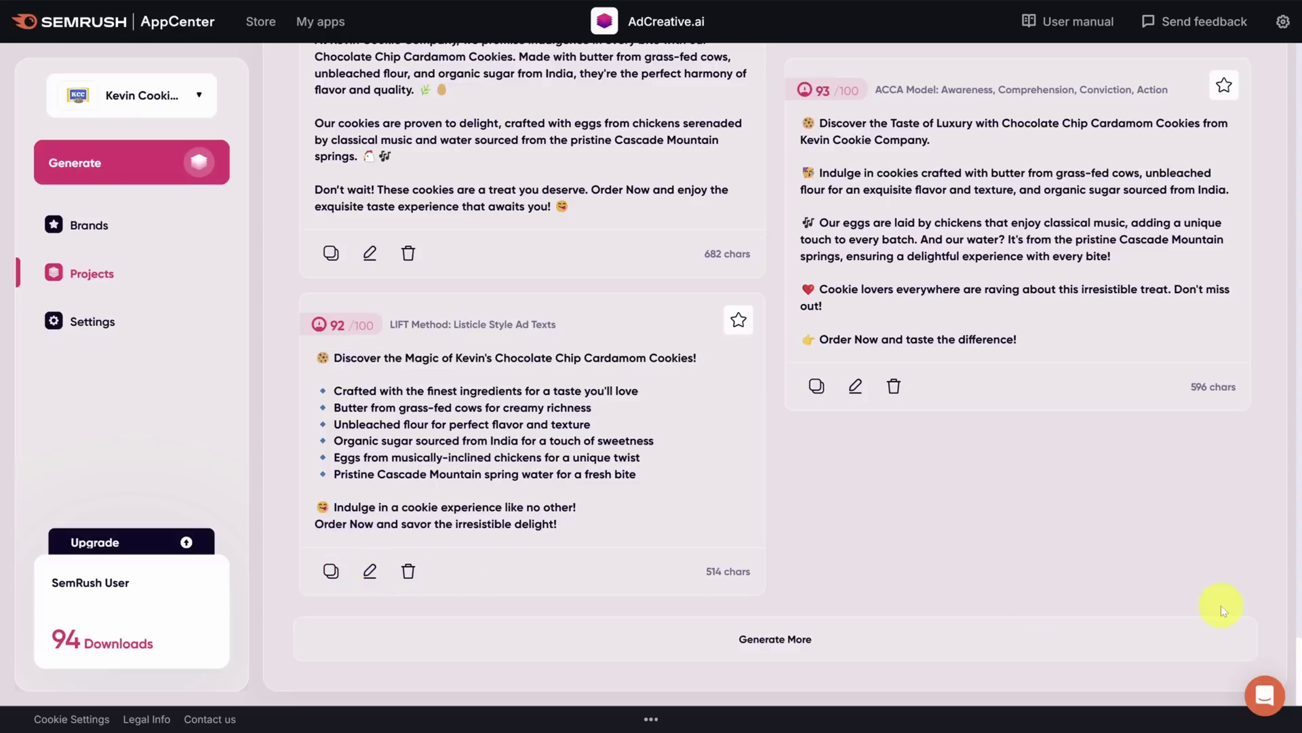
drag(1296, 648, 1297, 119)
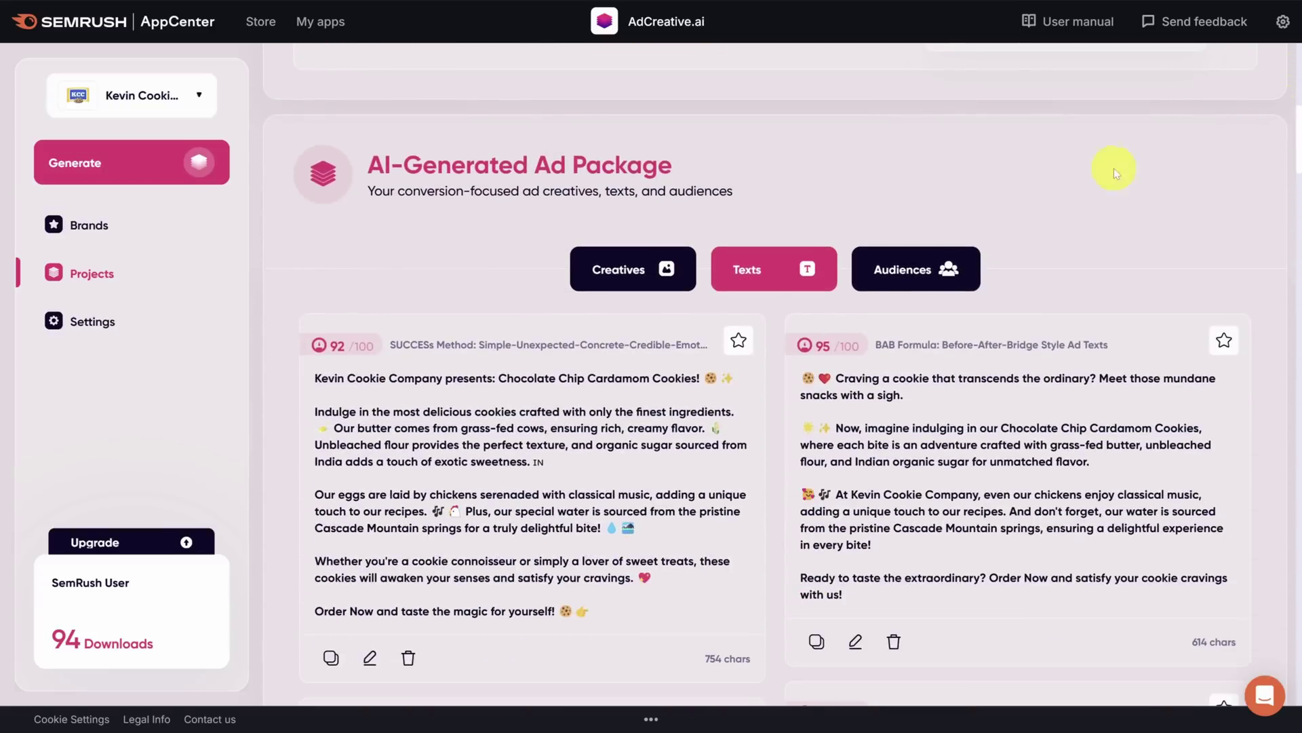
- Browse the suggested audience cards with interest, age and gender targeting scored 84–95/100
click(920, 281)
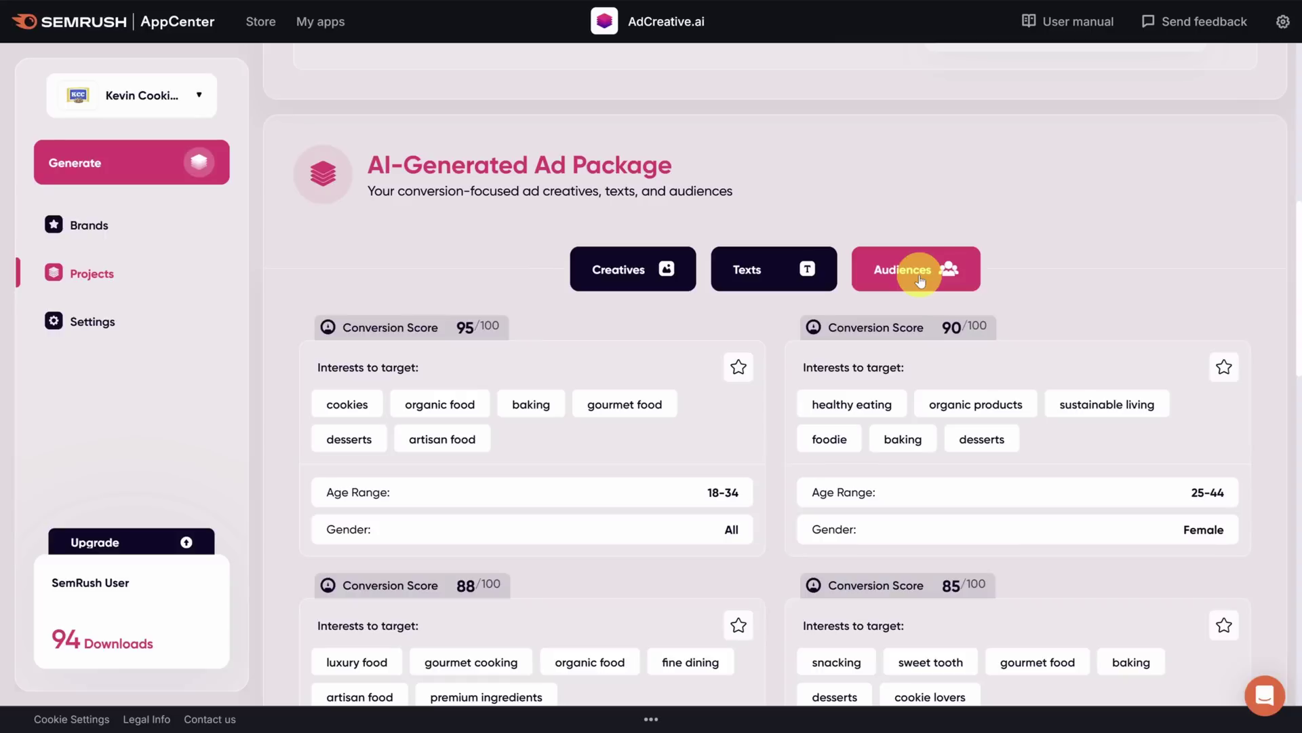
scroll(779, 334, down, 3)
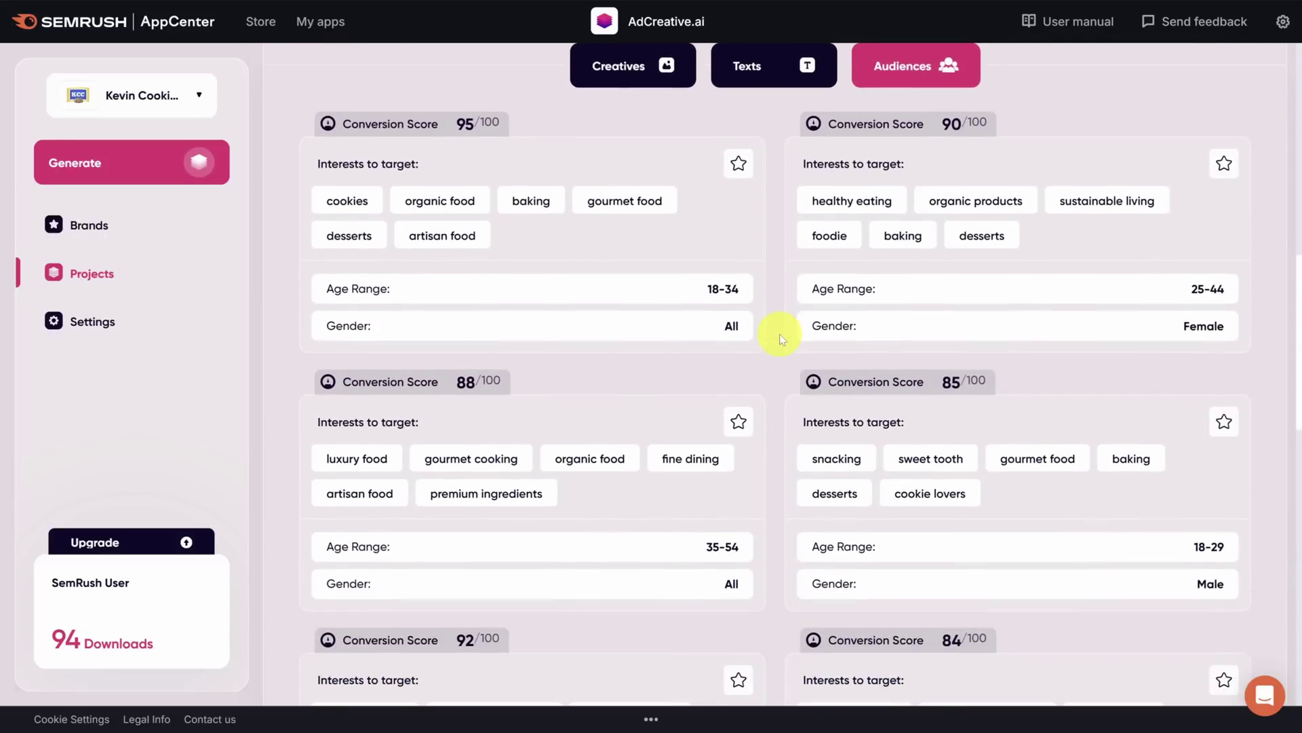
scroll(453, 245, down, 1)
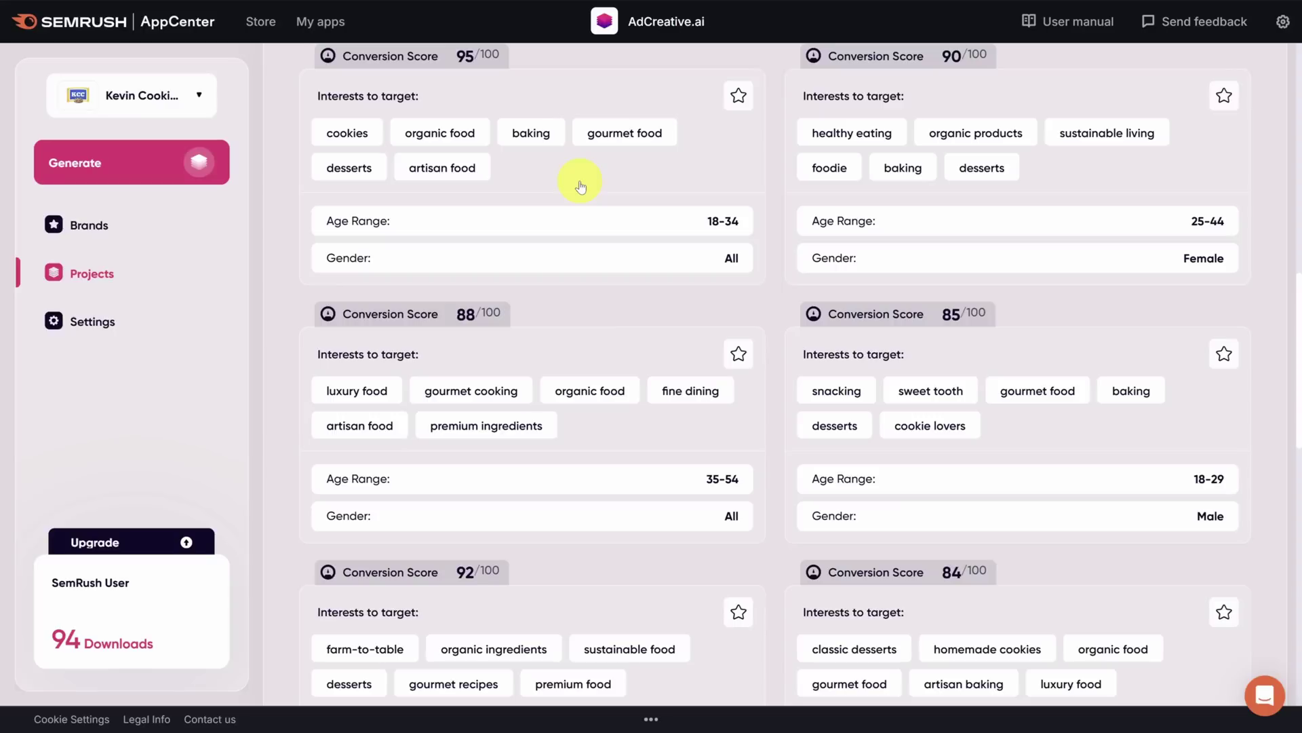
scroll(582, 186, up, 4)
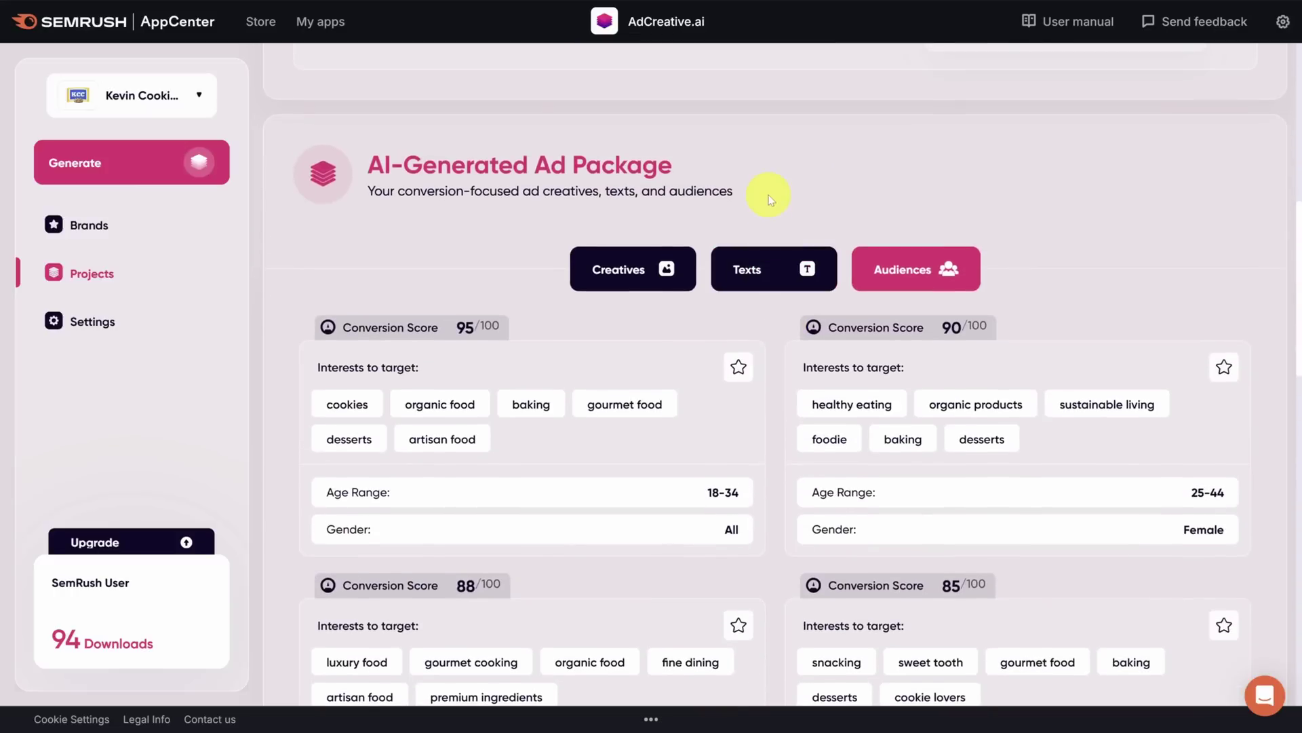